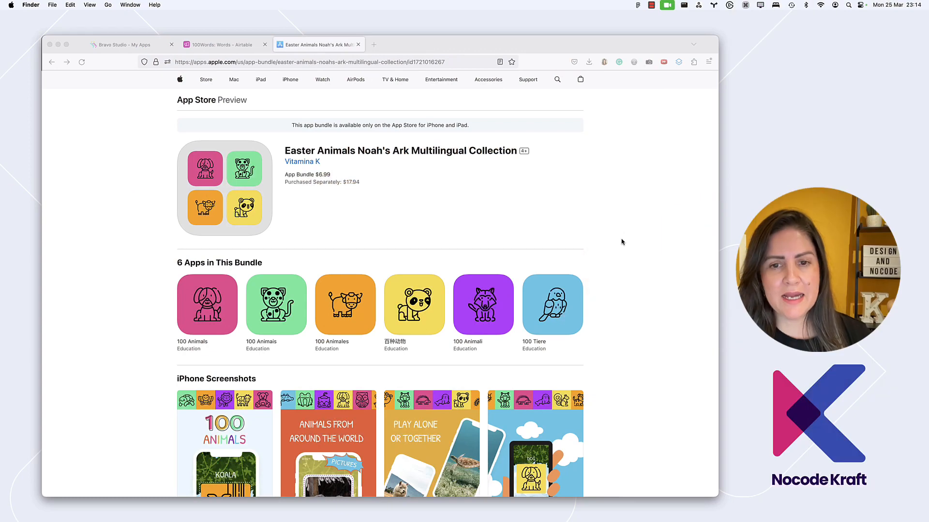
Look through the App Store page of the Easter Animals Noah's Ark bundle, from its six apps to the developer's other apps
scroll(624, 237, "down", 2)
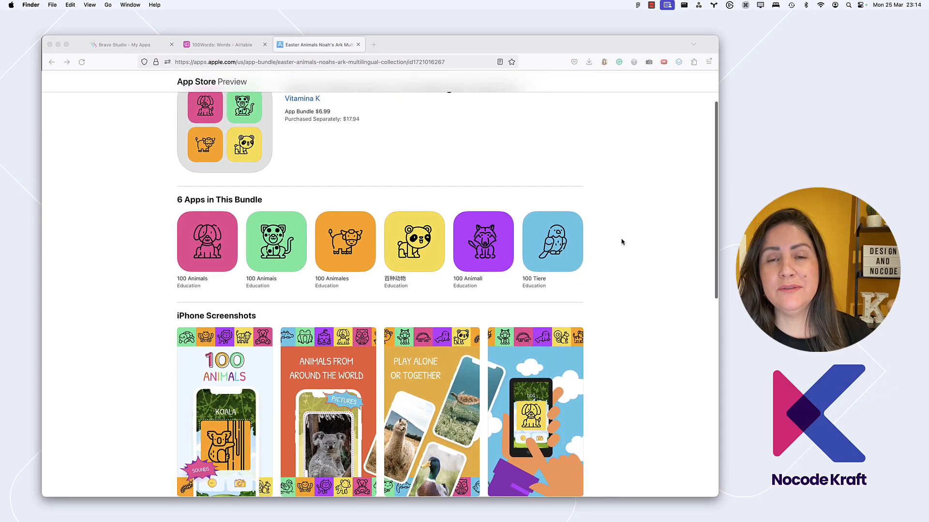
scroll(622, 242, "down", 5)
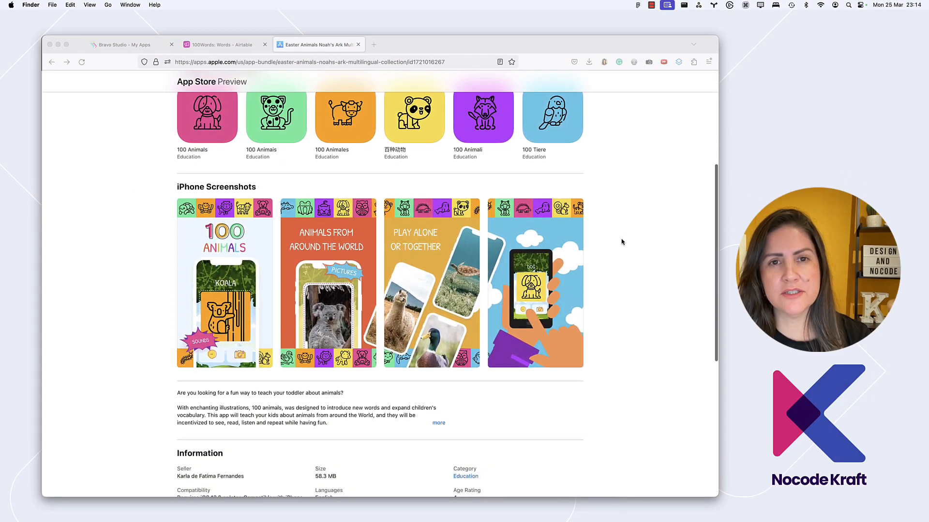
scroll(621, 242, "down", 6)
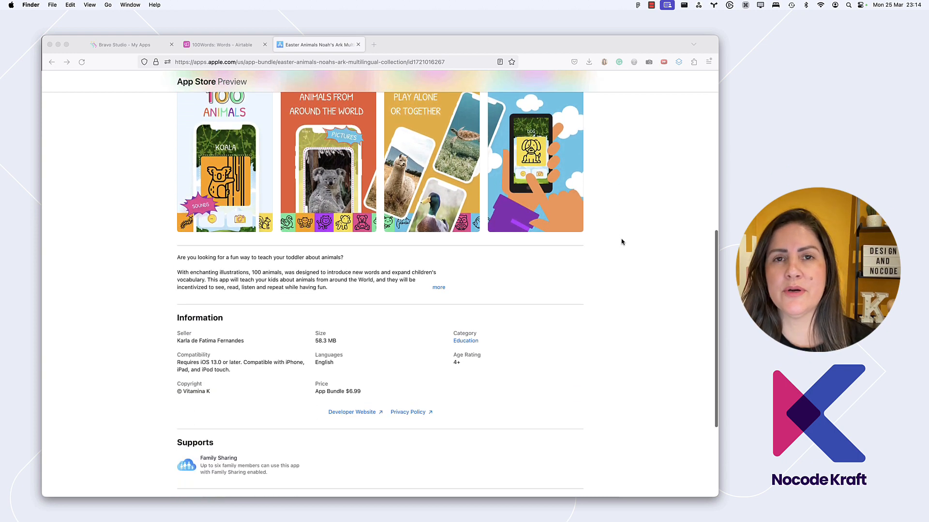
scroll(622, 241, "down", 5)
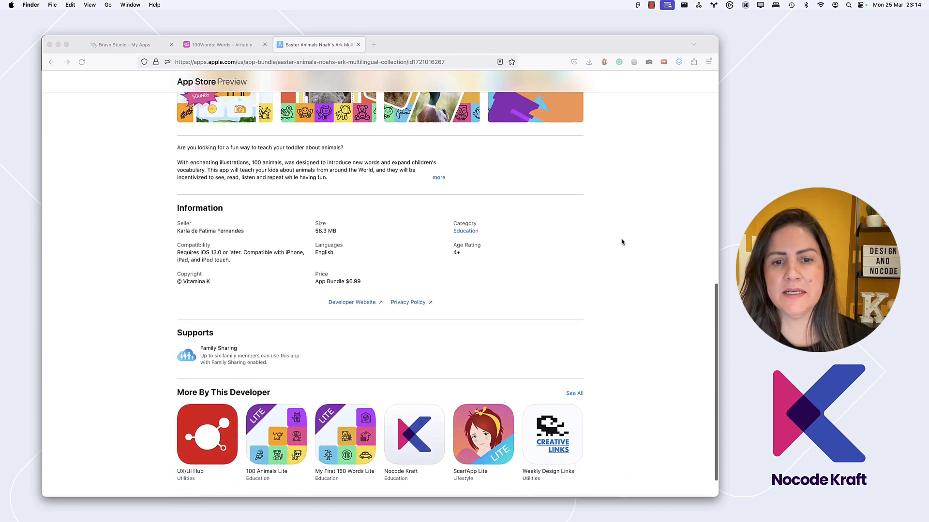
scroll(622, 242, "up", 7)
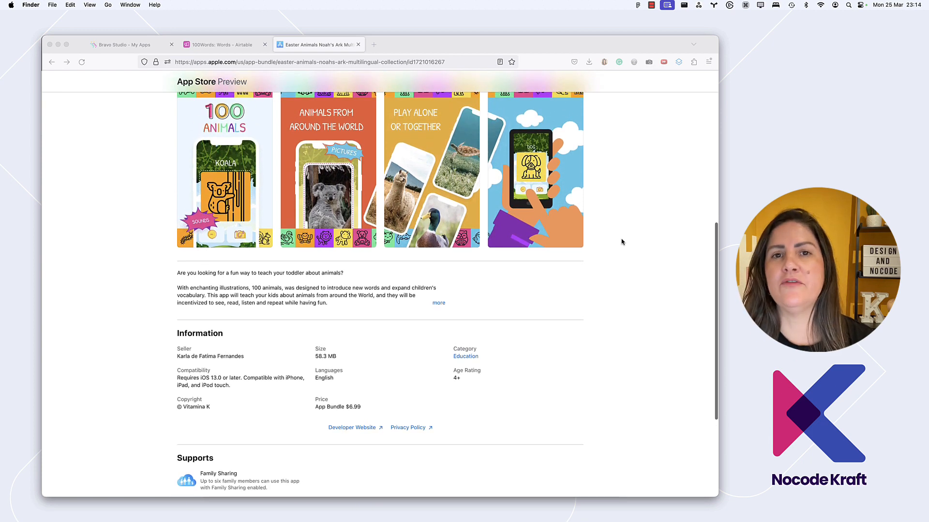
scroll(622, 242, "up", 8)
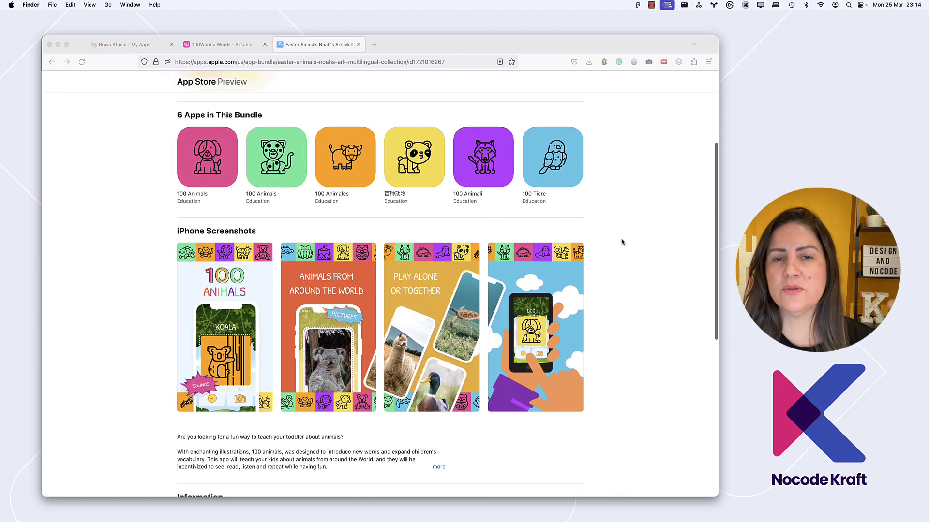
scroll(622, 242, "up", 5)
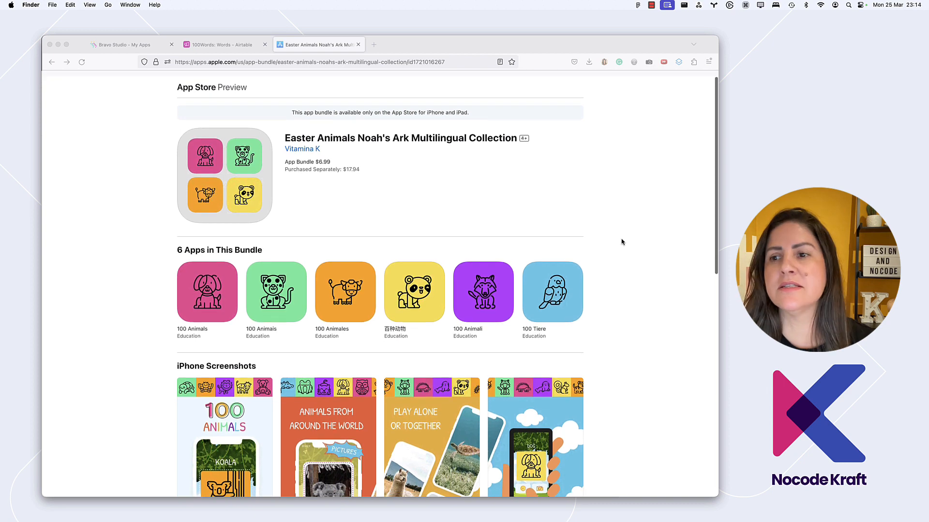
scroll(622, 242, "up", 1)
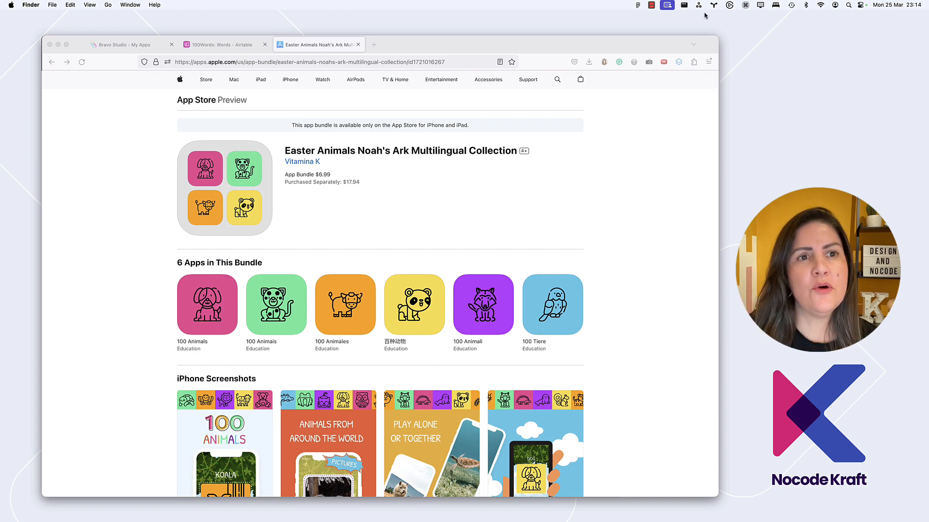
Go to the 100Words Airtable base and play the French sound recording for Alpaca in the all-animals view
left_click(222, 44)
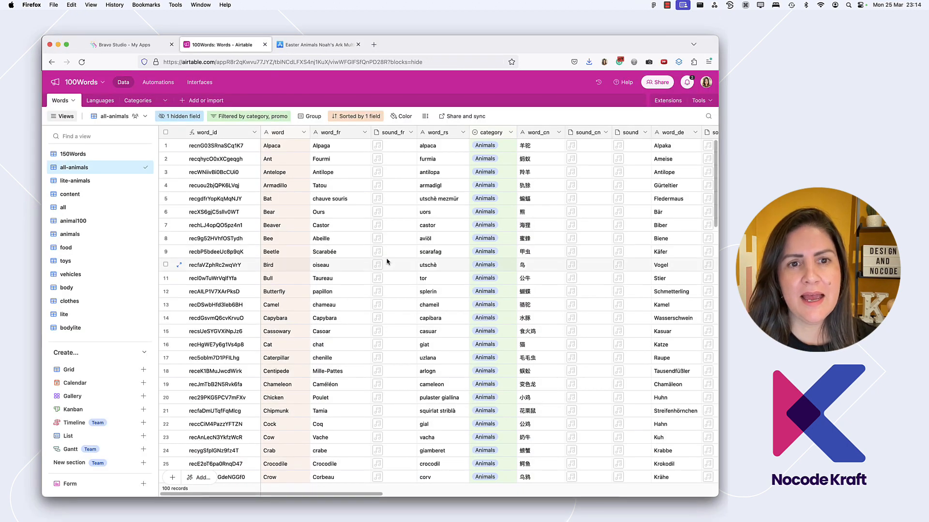
left_click(399, 133)
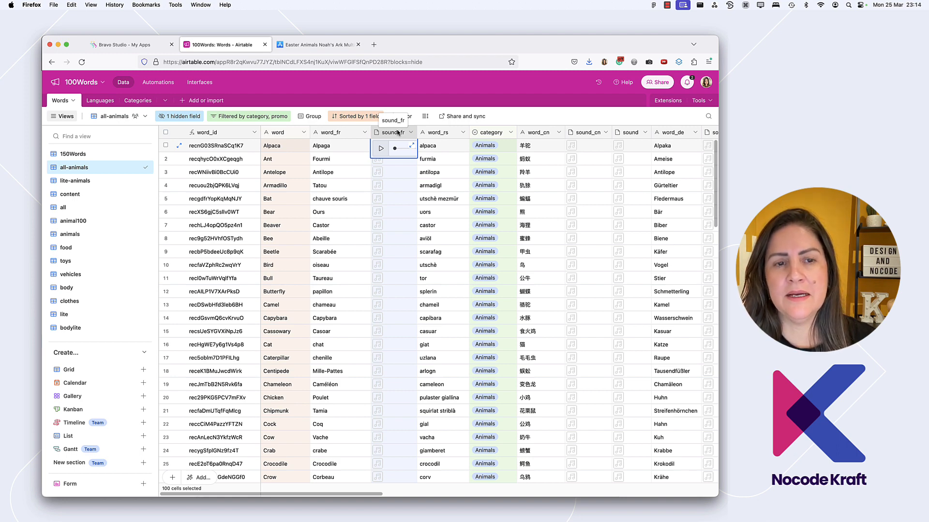
left_click(380, 150)
left_click(380, 148)
key("XF86AudioRaiseVolume")
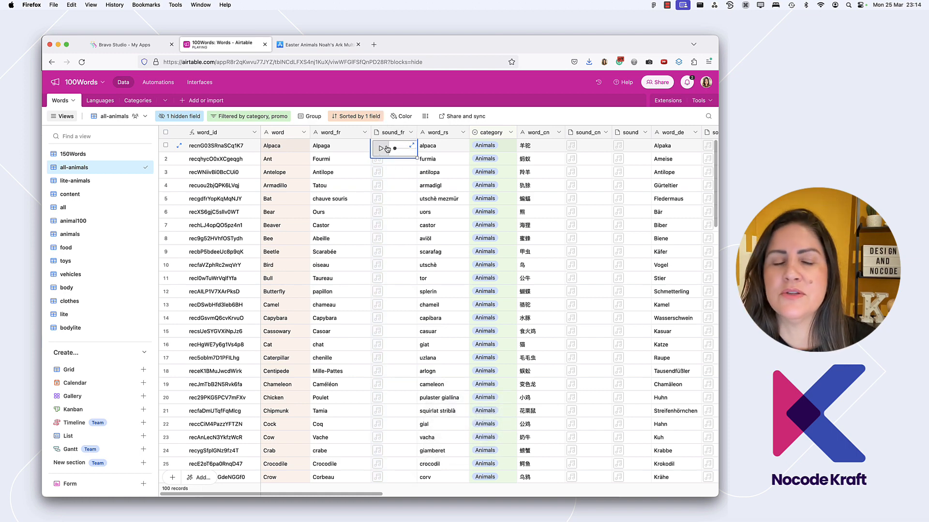
Switch to Bravo Studio and duplicate the 100 Animals app
left_click(121, 46)
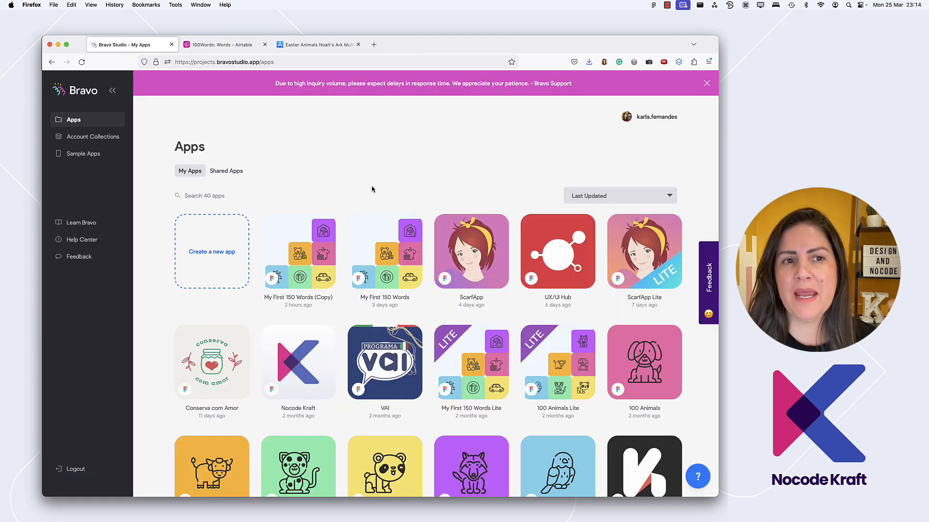
scroll(372, 189, "down", 2)
scroll(372, 189, "up", 2)
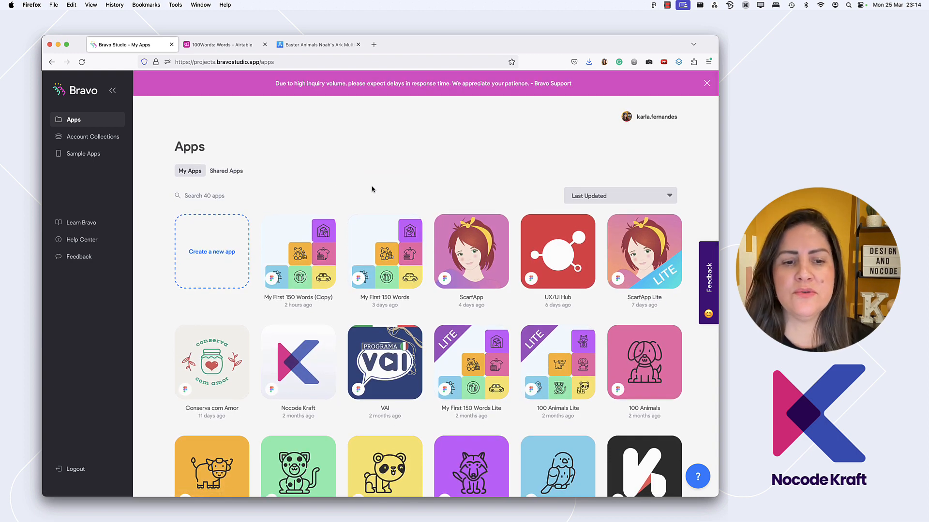
scroll(372, 189, "down", 5)
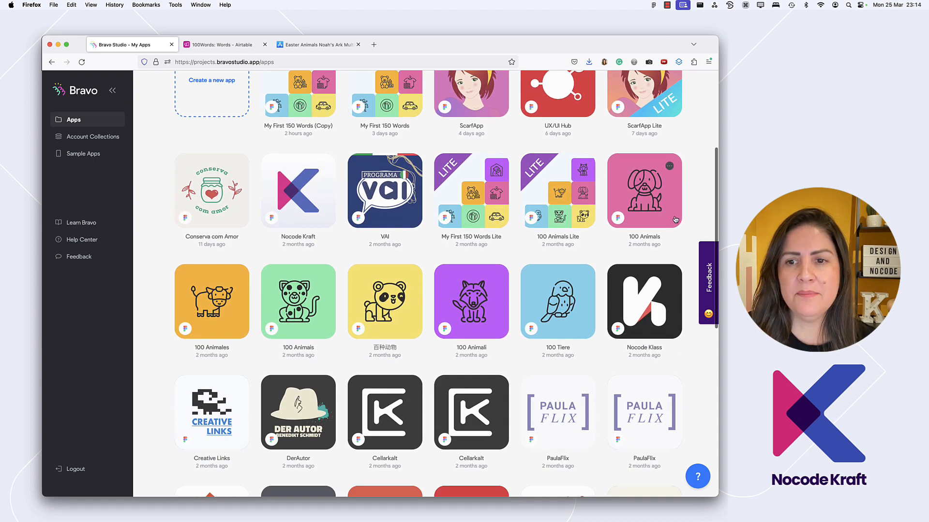
mouse_move(678, 181)
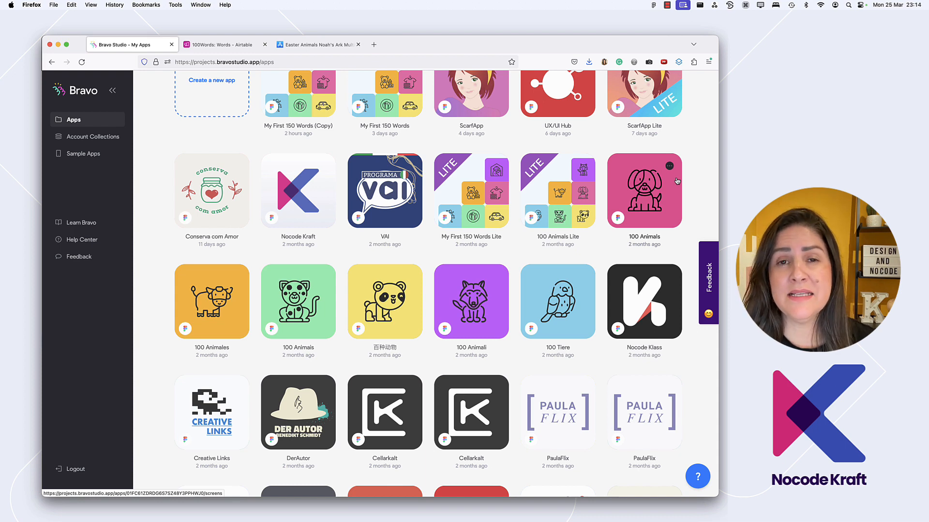
scroll(677, 181, "up", 5)
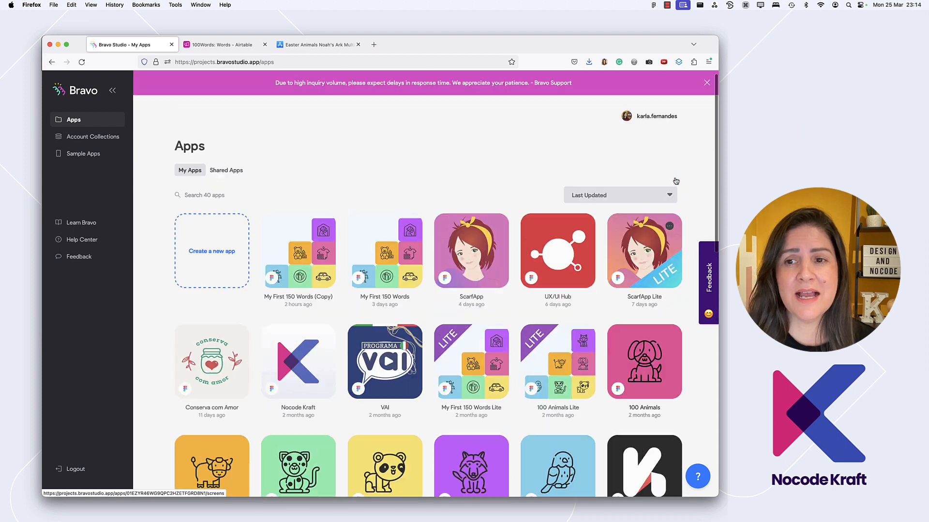
scroll(675, 261, "down", 2)
left_click(670, 259)
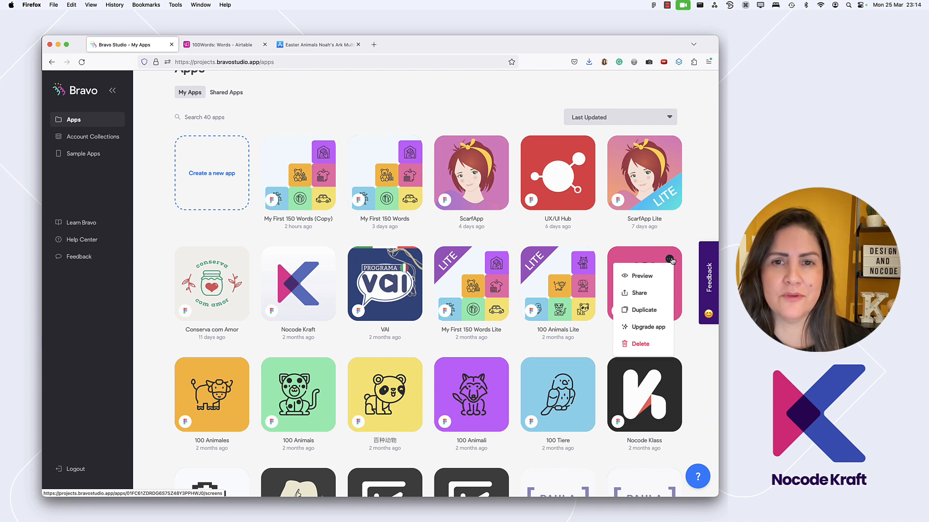
left_click(644, 310)
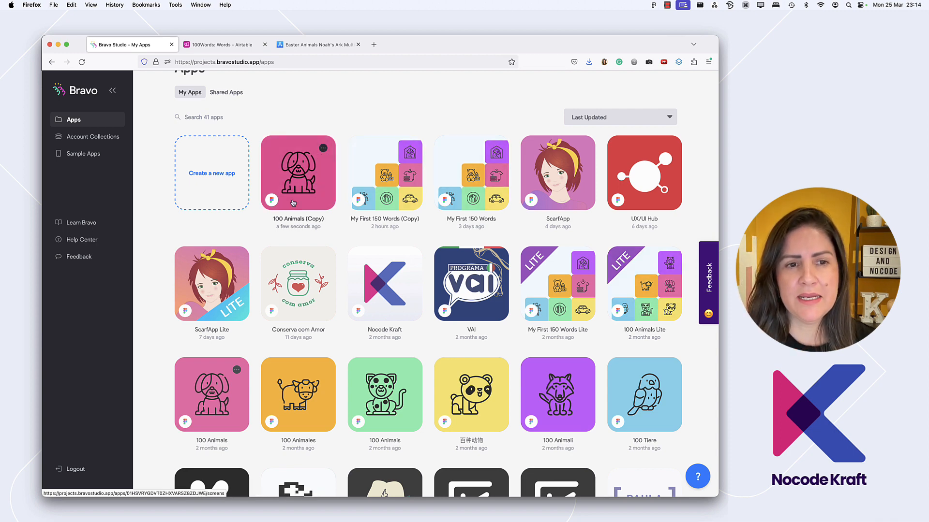
Open the 100 Animals (Copy) app and check its options for replacing the Figma file
left_click(272, 204)
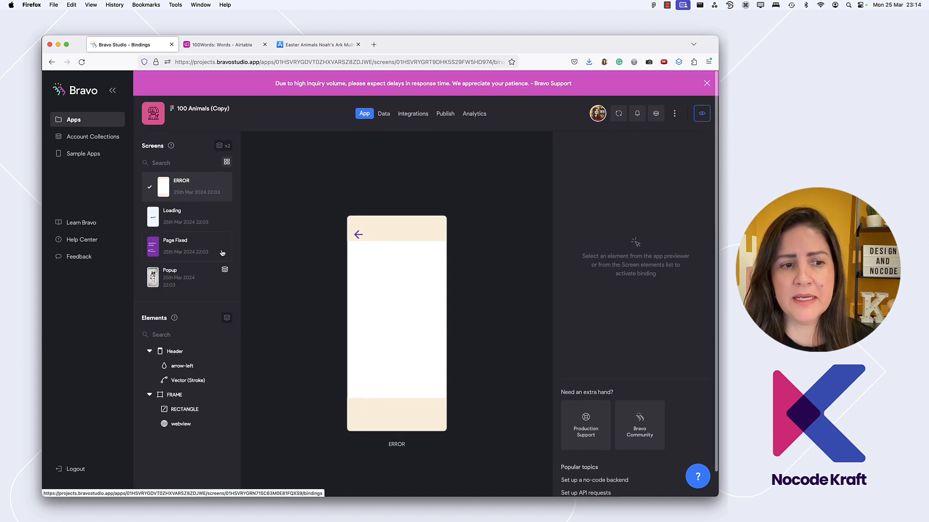
left_click(674, 114)
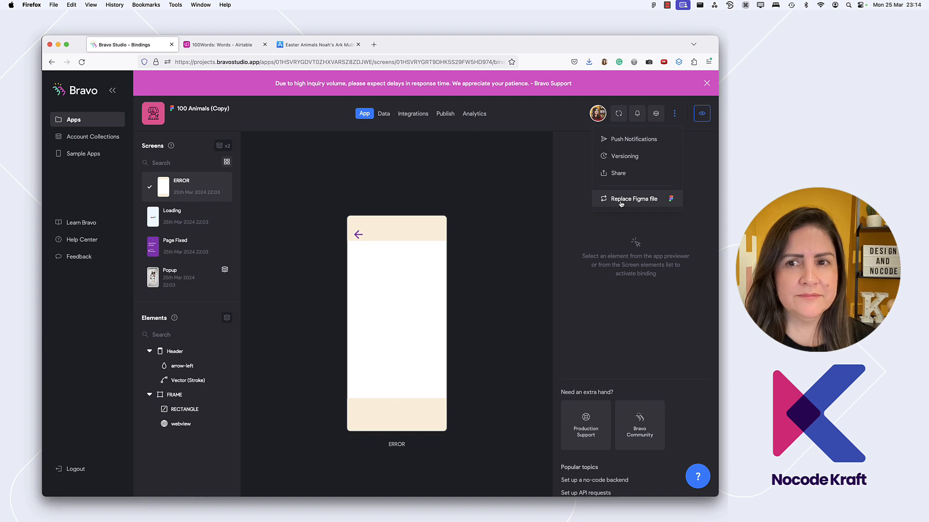
left_click(497, 172)
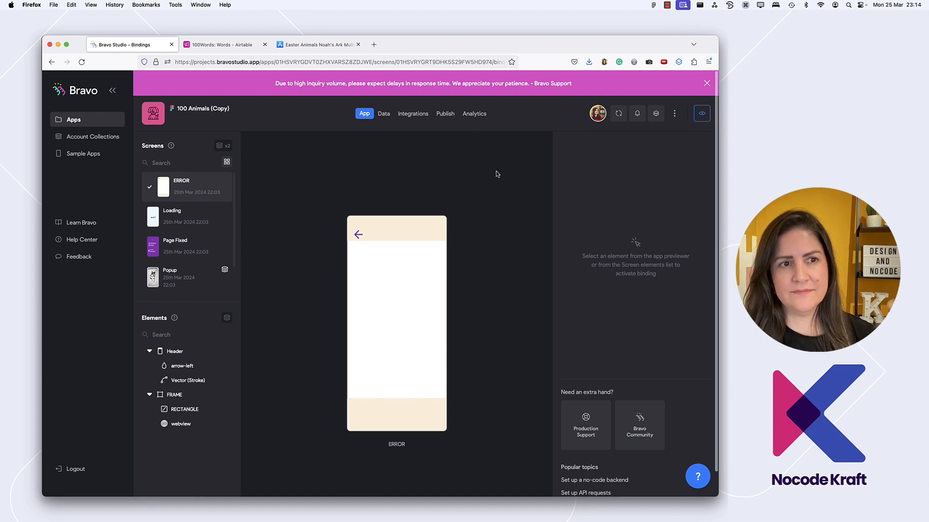
Switch to Figma, duplicate the 100 Animals design file, and close the original so the copy is in view
key("cmd+Tab")
key("super+Tab")
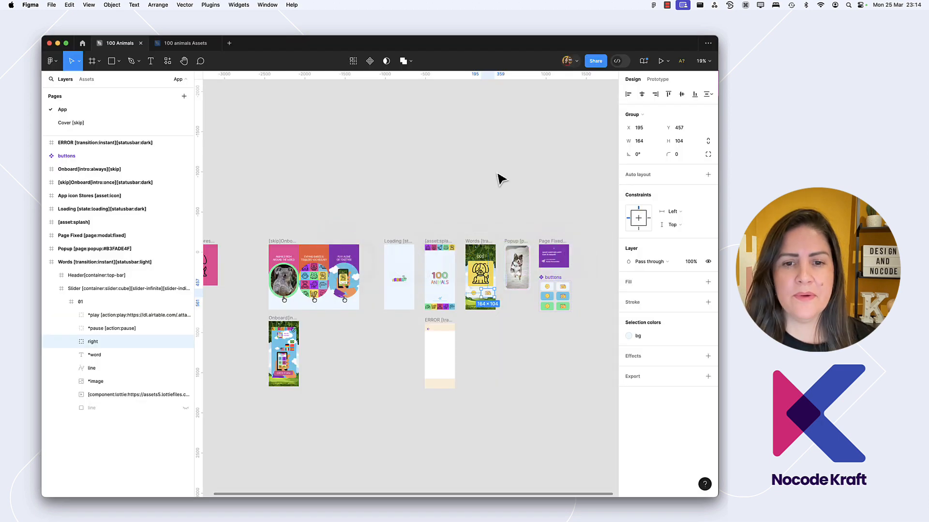
left_click(441, 201)
scroll(441, 200, "up", 1)
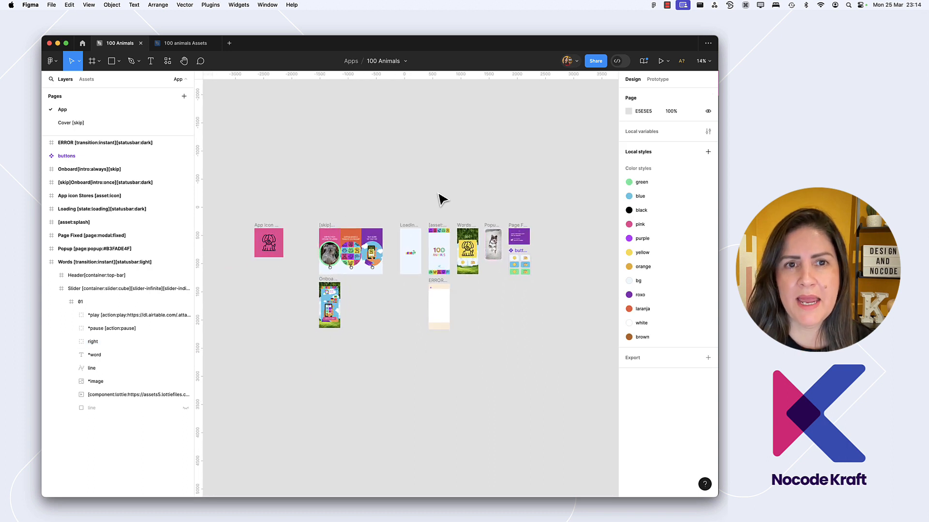
left_click(406, 62)
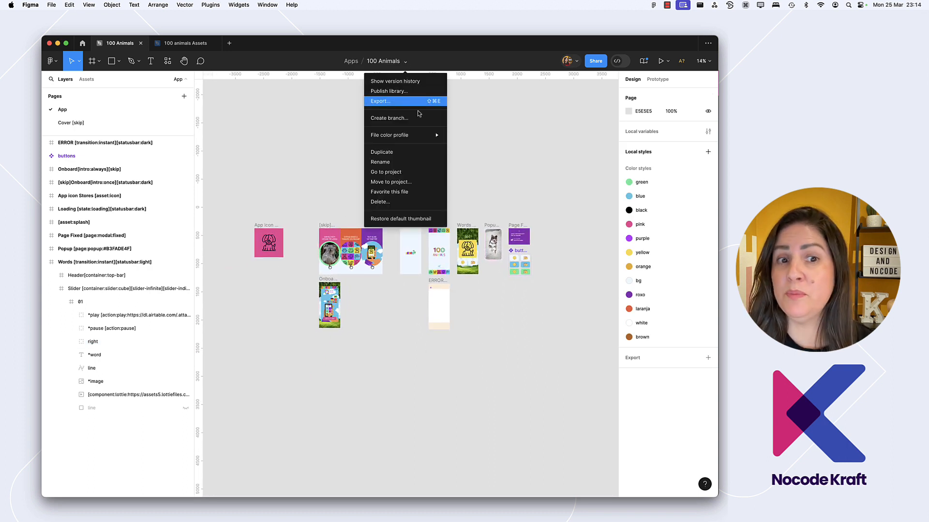
left_click(413, 152)
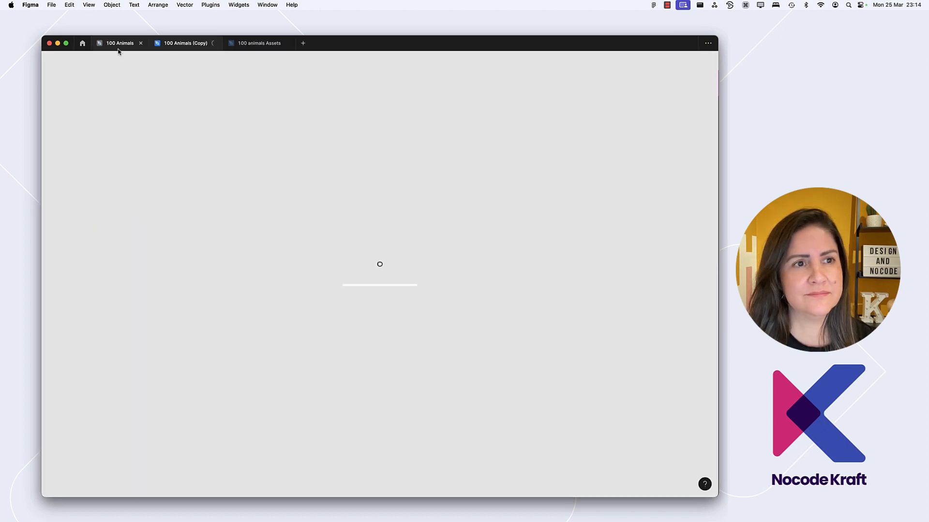
left_click(116, 44)
left_click(141, 43)
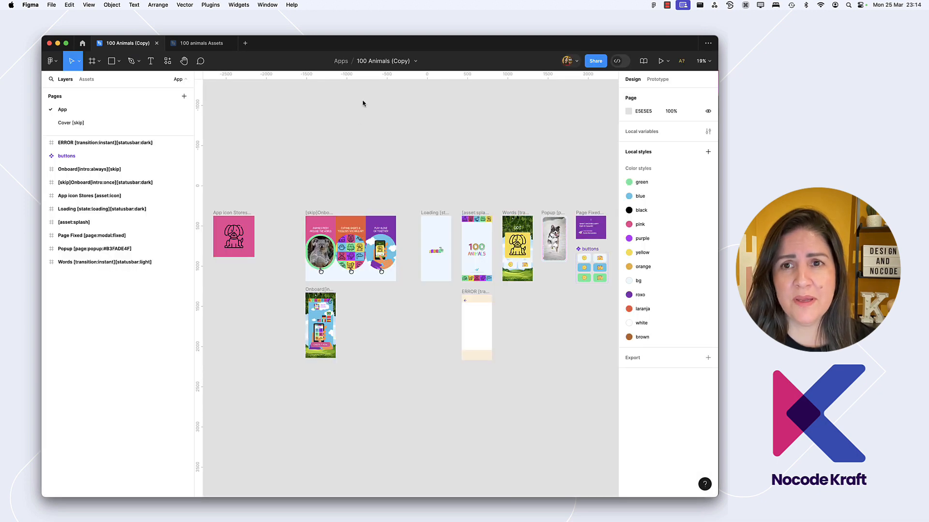
Copy the duplicated Figma file's share link and use it in Bravo Studio to replace the Figma file linked to 100 Animals (Copy)
left_click(596, 61)
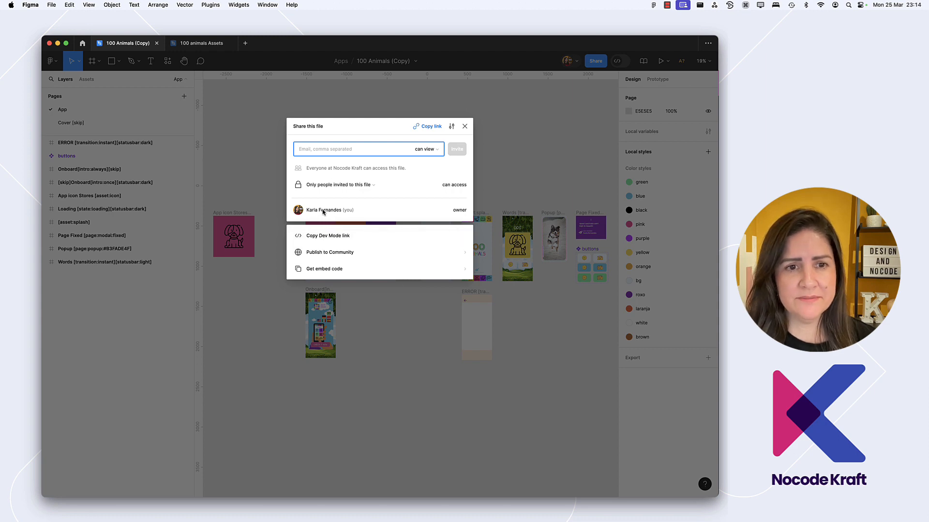
left_click(430, 128)
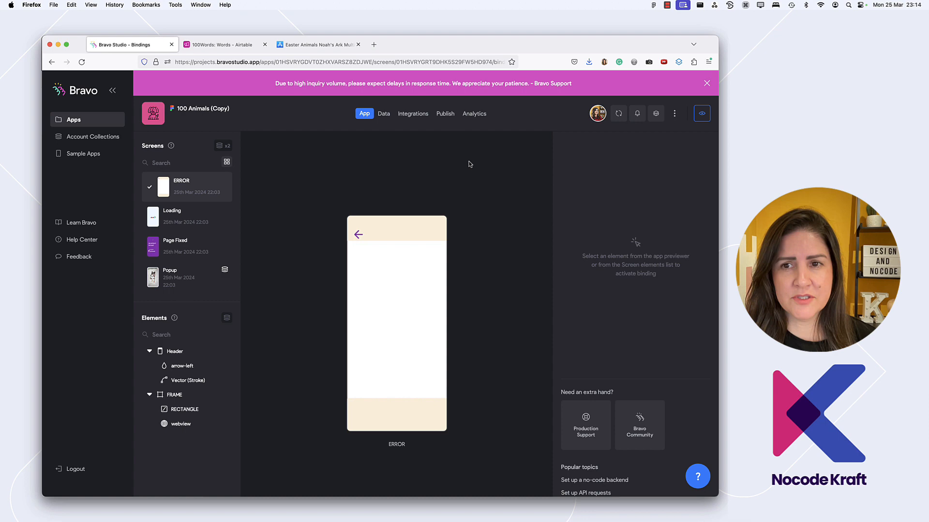
left_click(674, 113)
left_click(631, 199)
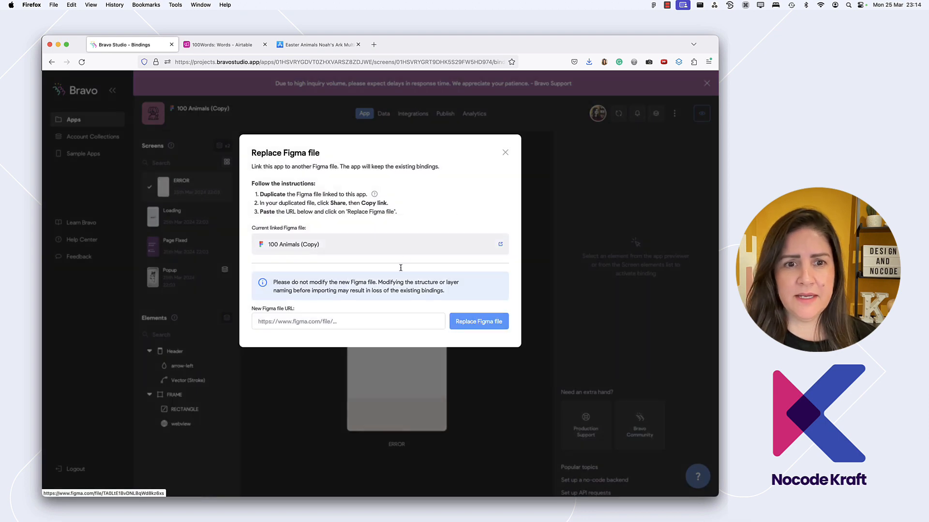
key("super+v")
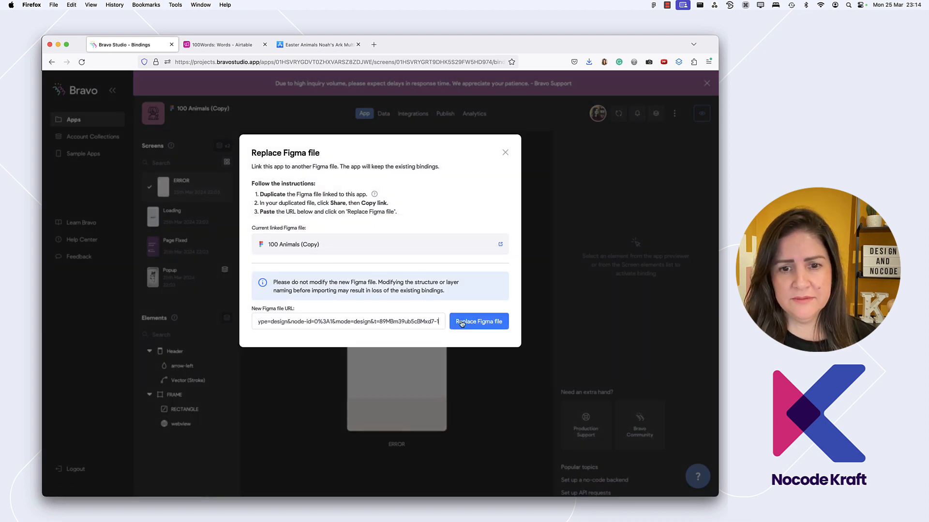
left_click(473, 325)
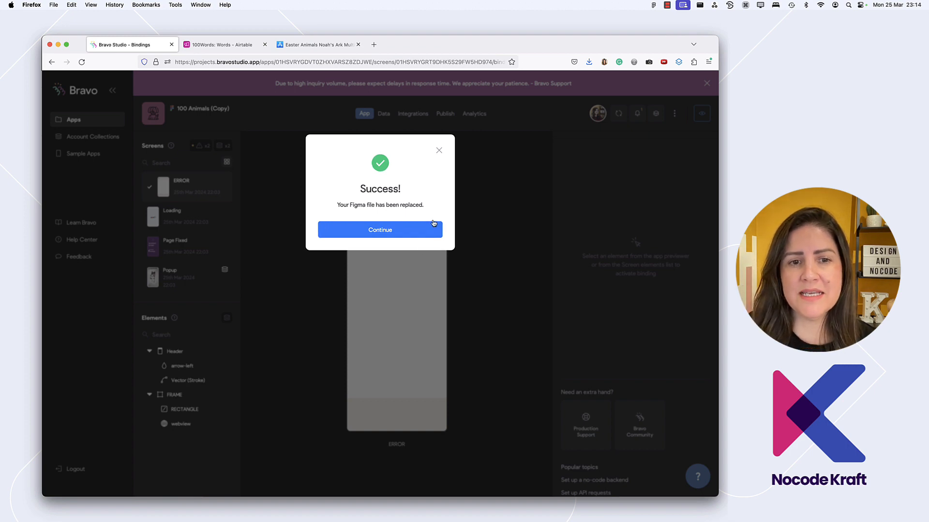
left_click(434, 223)
Switch to Figma and rename the duplicated design file to 100 Animaux
key("super+Tab")
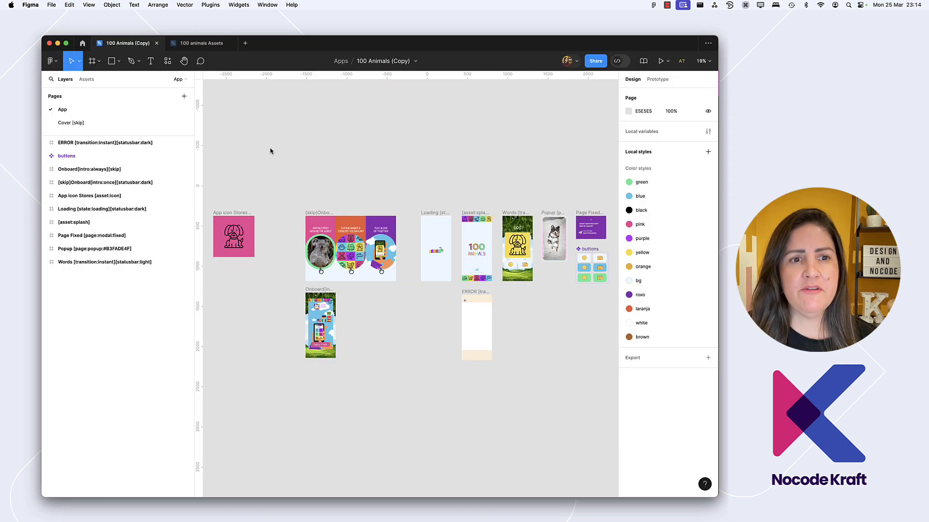
left_click(222, 234)
left_click(290, 200)
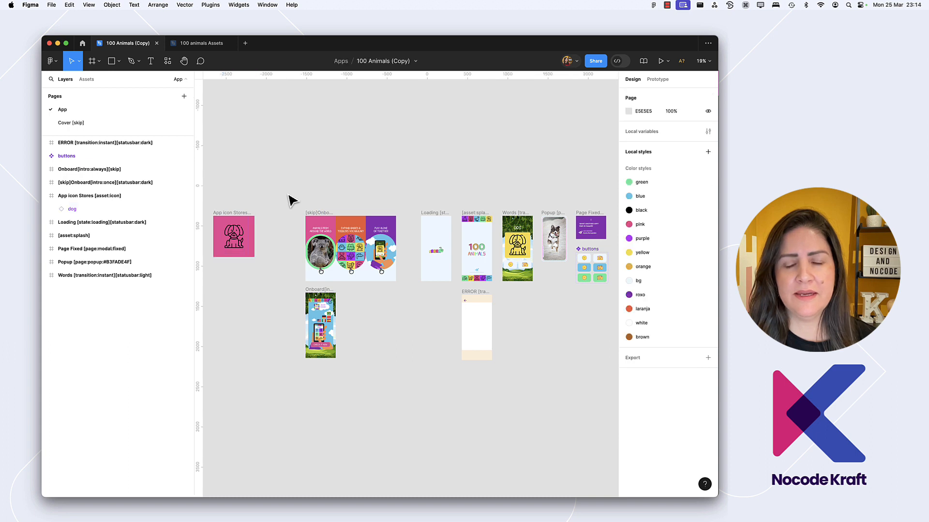
scroll(307, 155, "left", 2)
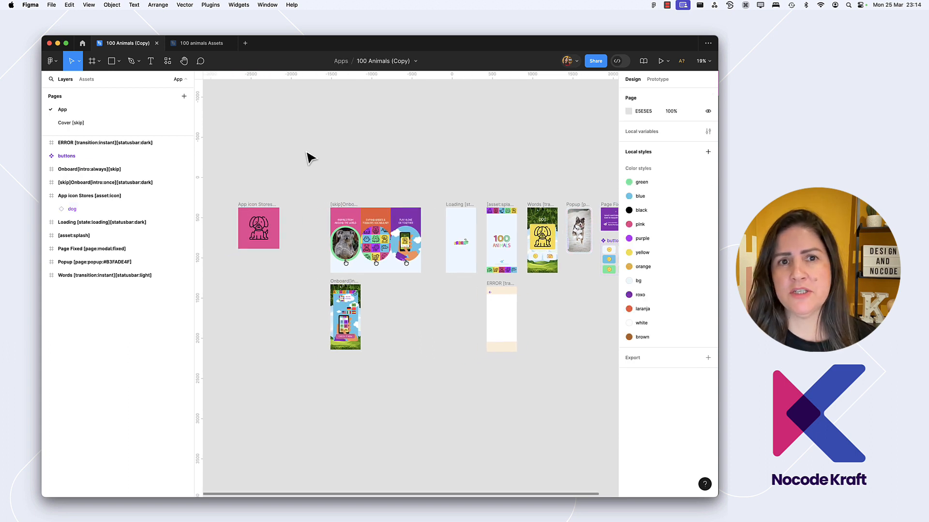
left_click(370, 61)
left_click(363, 60)
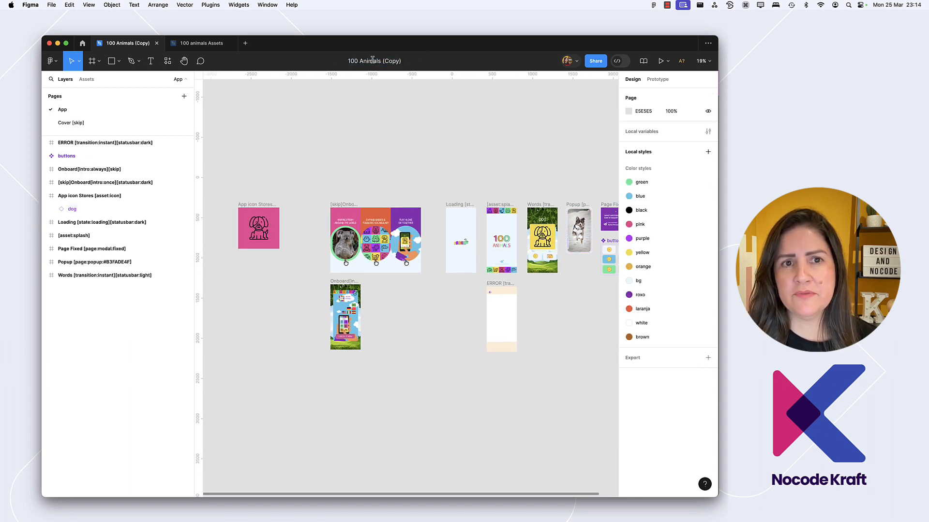
left_click_drag(376, 61, 433, 61)
type("ux")
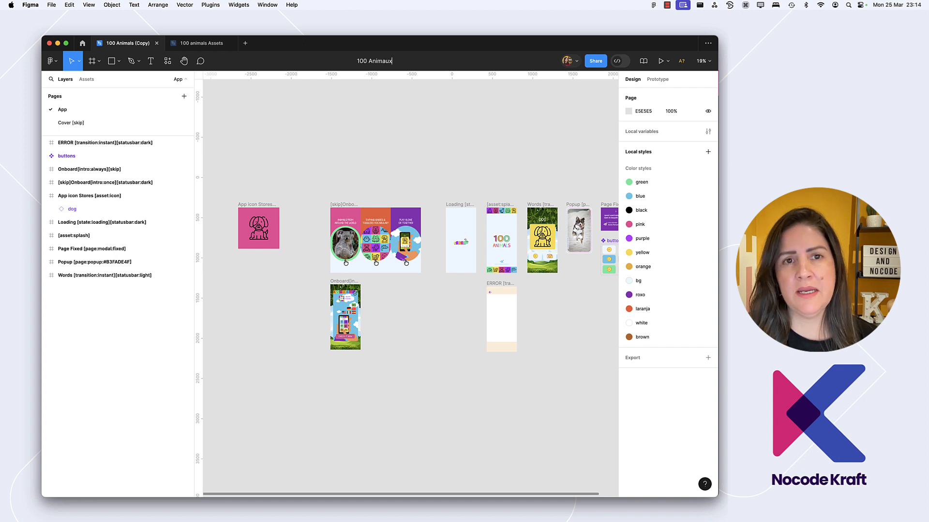
key("Return")
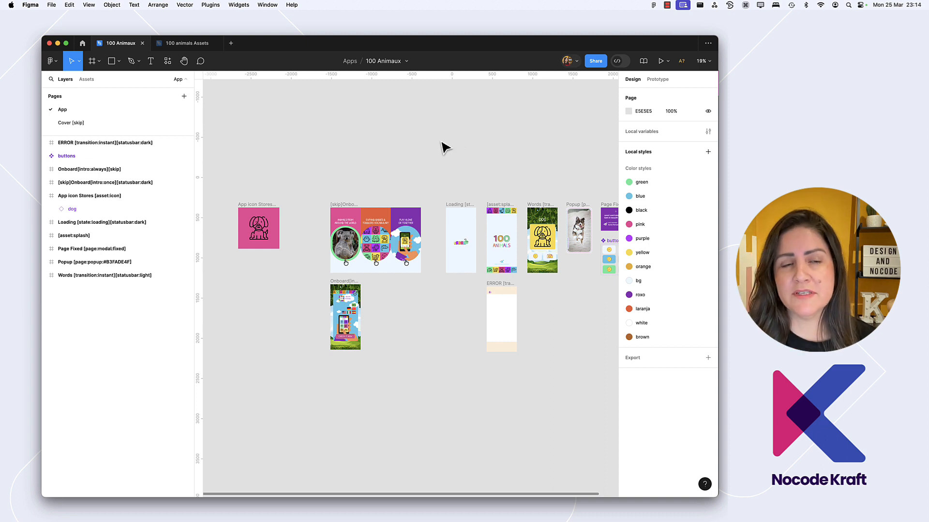
Switch to Bravo Studio, update 100 Animals (Copy) to the latest Figma design, and check which Figma file it links to
key("super+Tab")
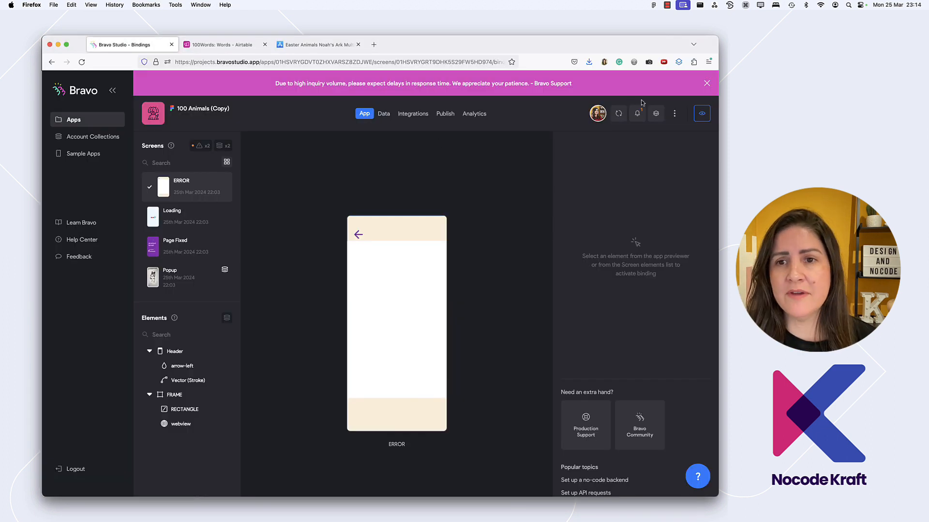
left_click(619, 114)
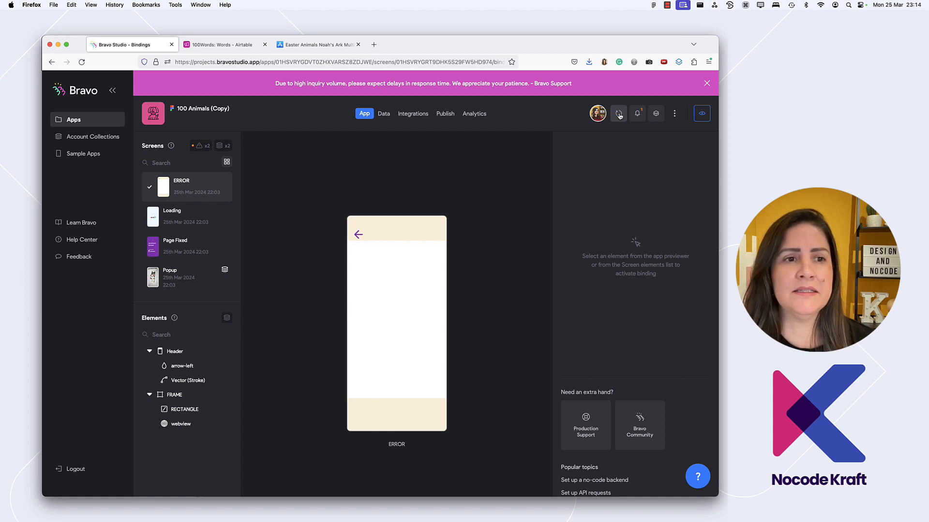
left_click(199, 110)
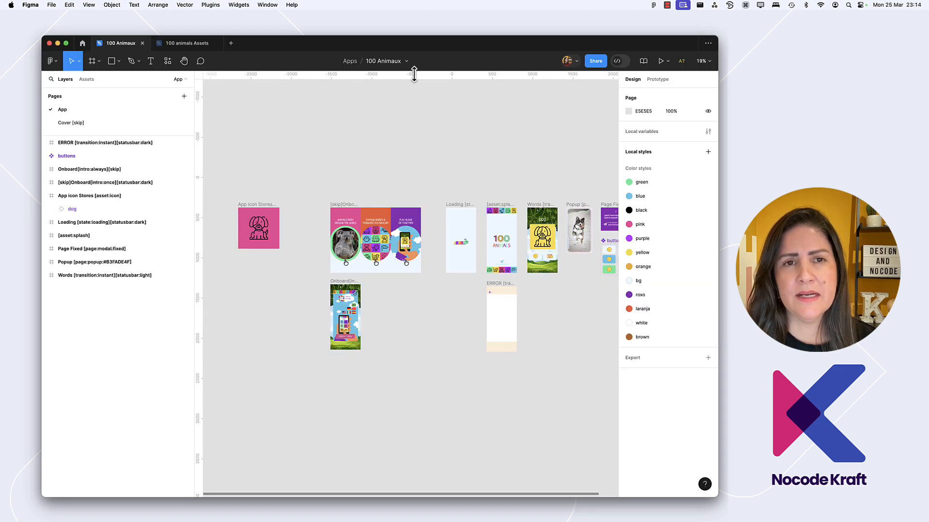
key("super+Tab")
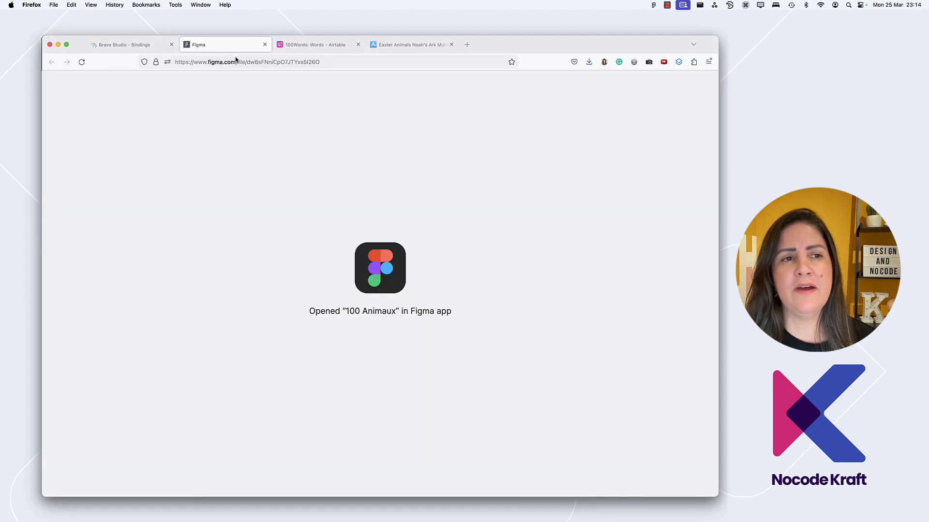
left_click(120, 44)
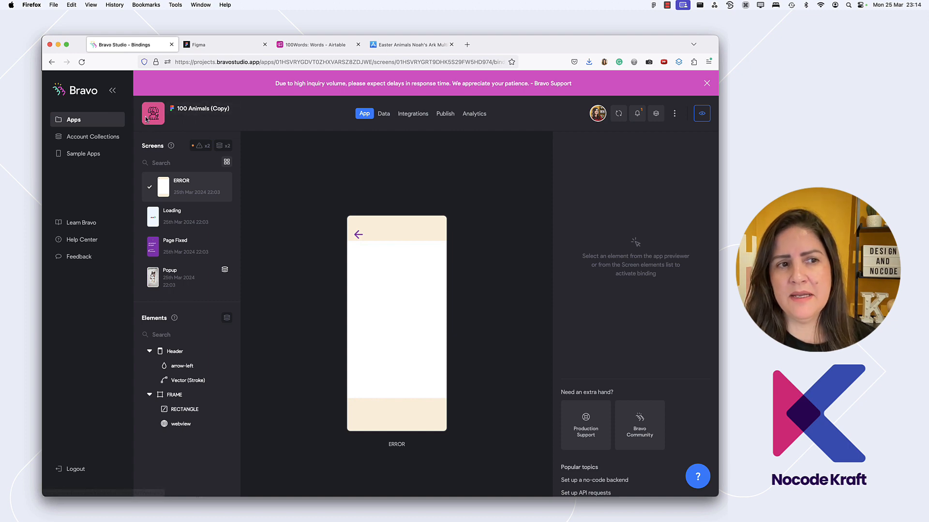
Replace the Figma file linked to 100 Animals (Copy) again, using the share link copied from the 100 Animaux file in Figma
left_click(75, 120)
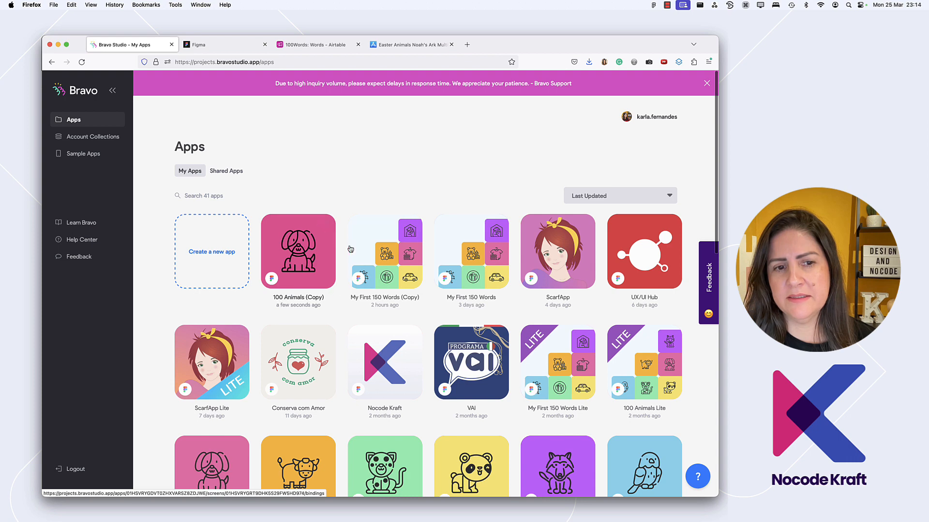
left_click(292, 300)
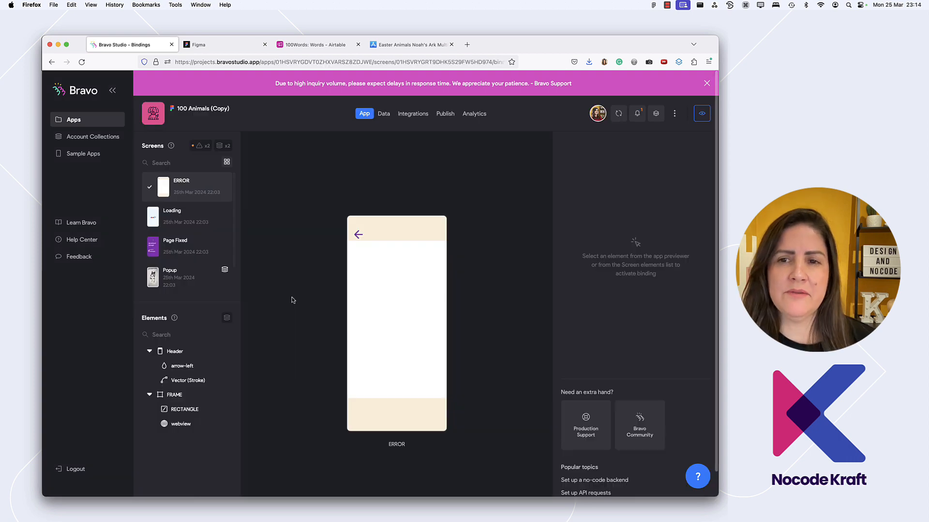
left_click(675, 113)
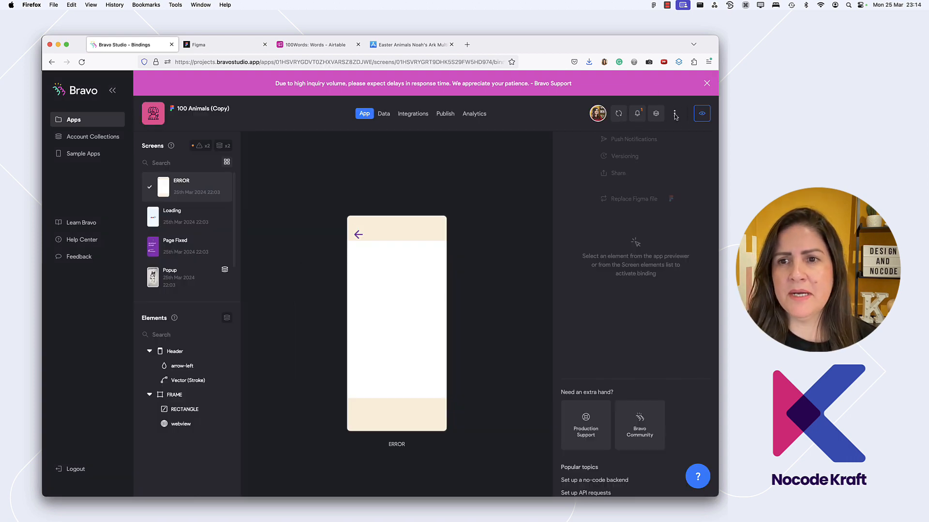
left_click(620, 200)
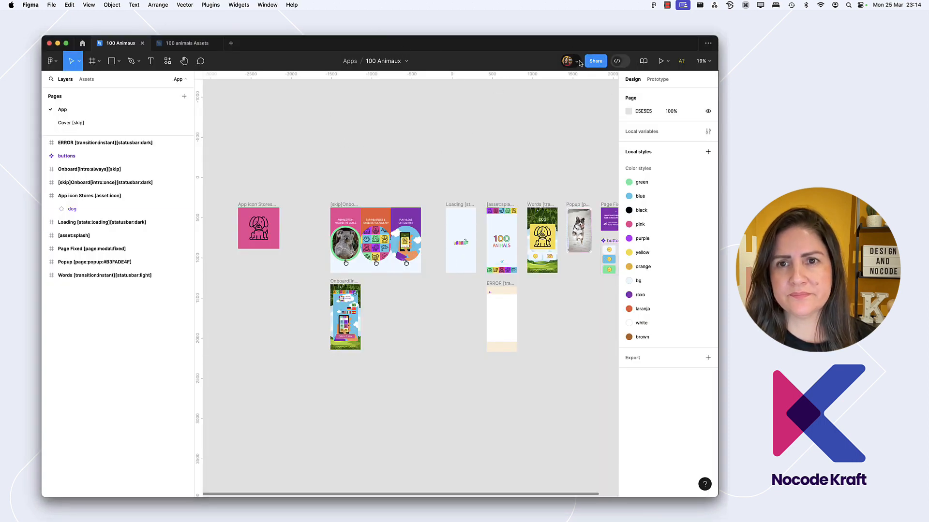
left_click(596, 61)
left_click(430, 127)
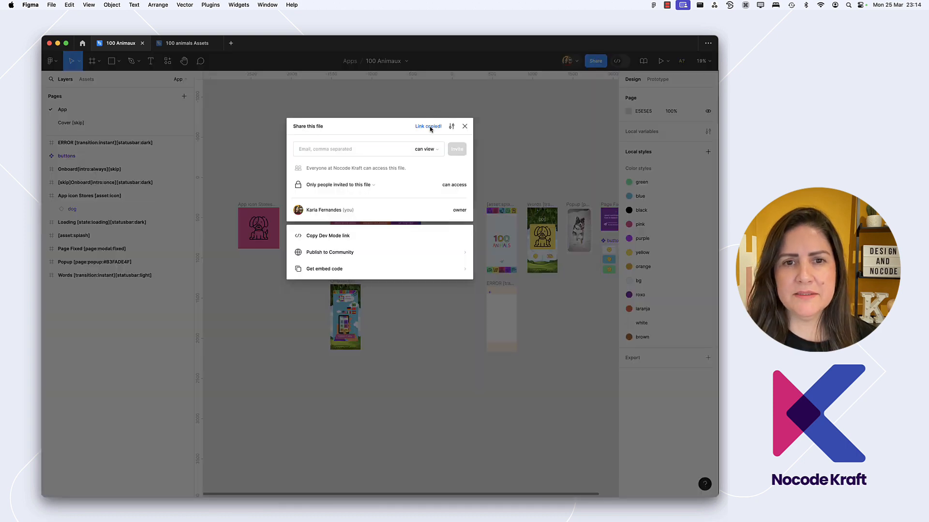
left_click(465, 126)
key("super+Tab")
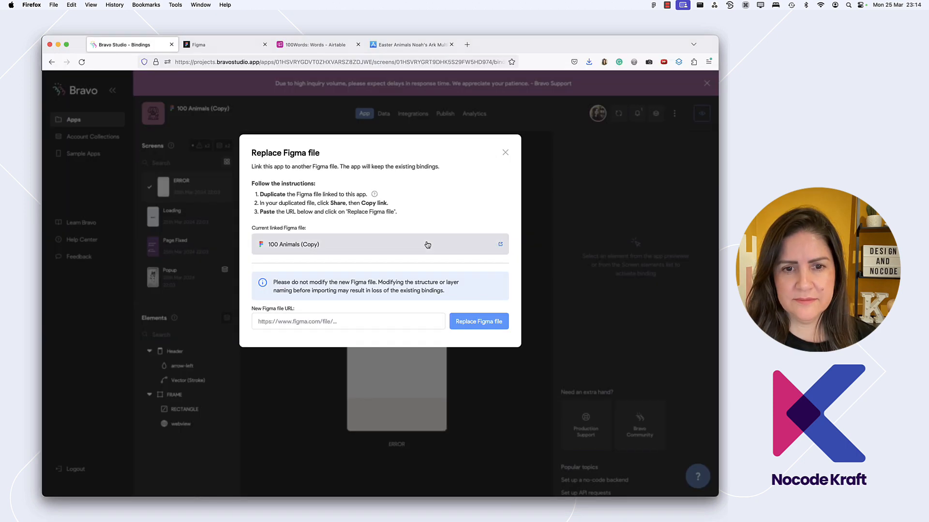
left_click(361, 320)
key("super+v")
left_click(470, 323)
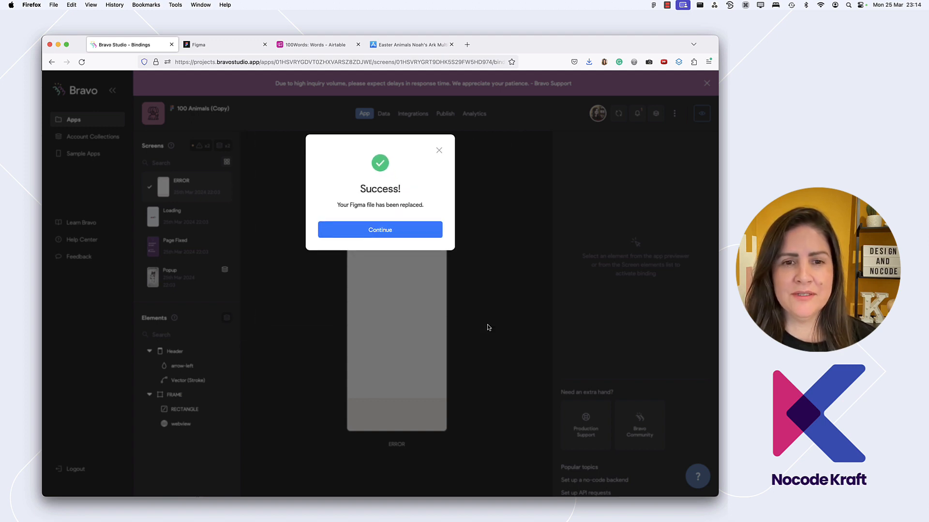
left_click(406, 239)
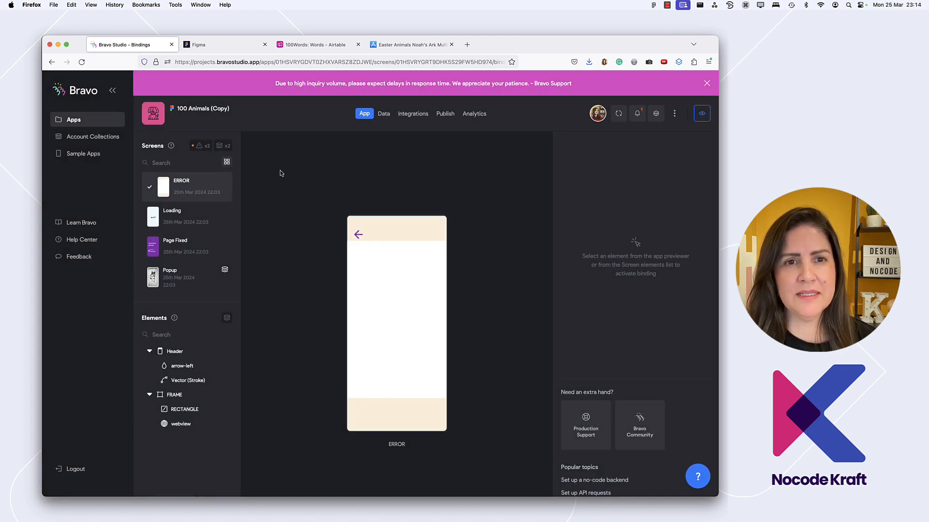
Reload the Bravo Studio apps list, reopen 100 Animals (Copy), and check its options and linked Figma file
left_click(68, 111)
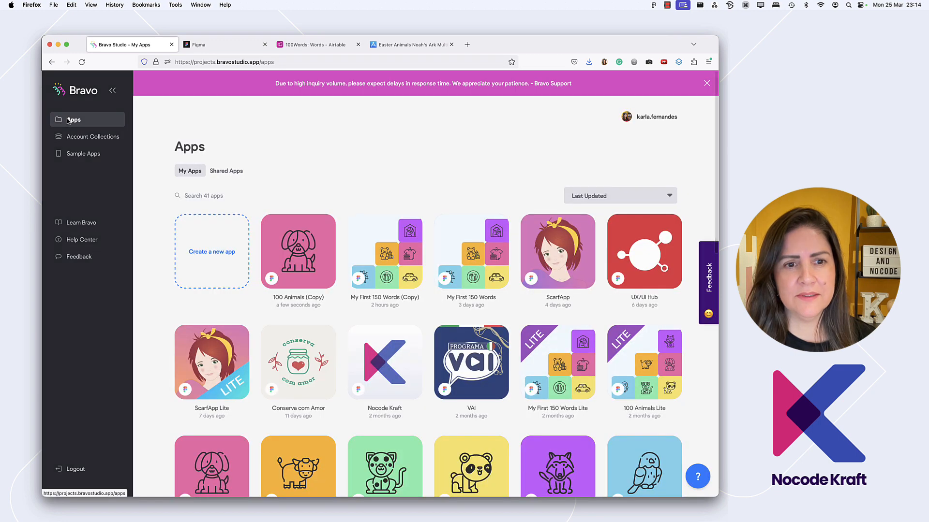
key("super+r")
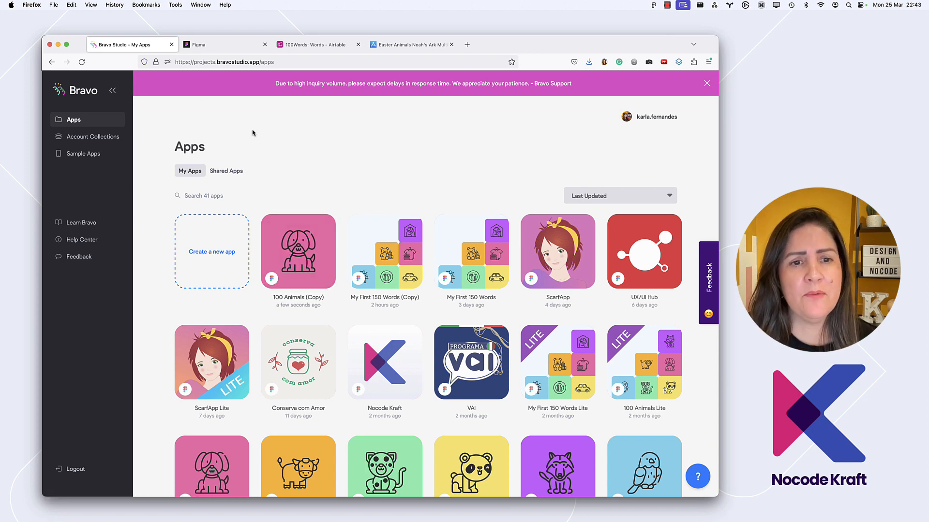
left_click(322, 291)
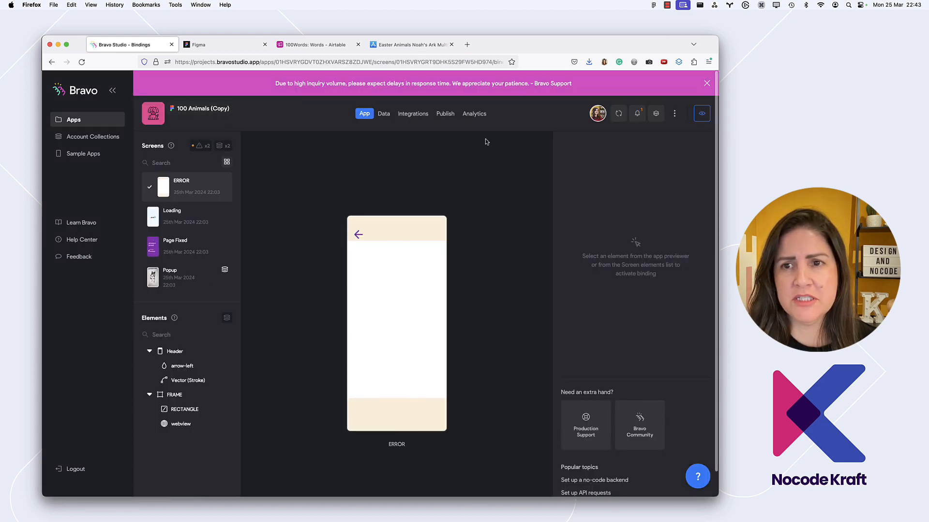
left_click(674, 114)
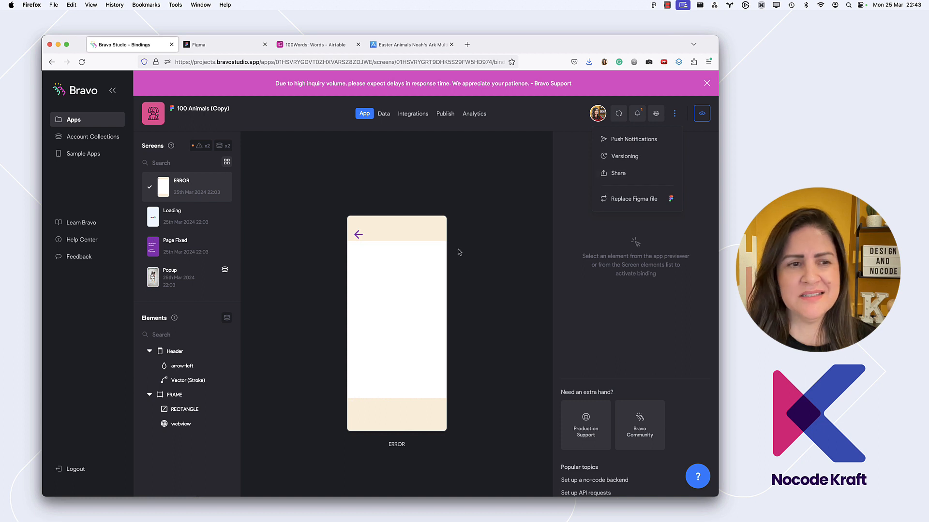
left_click(189, 110)
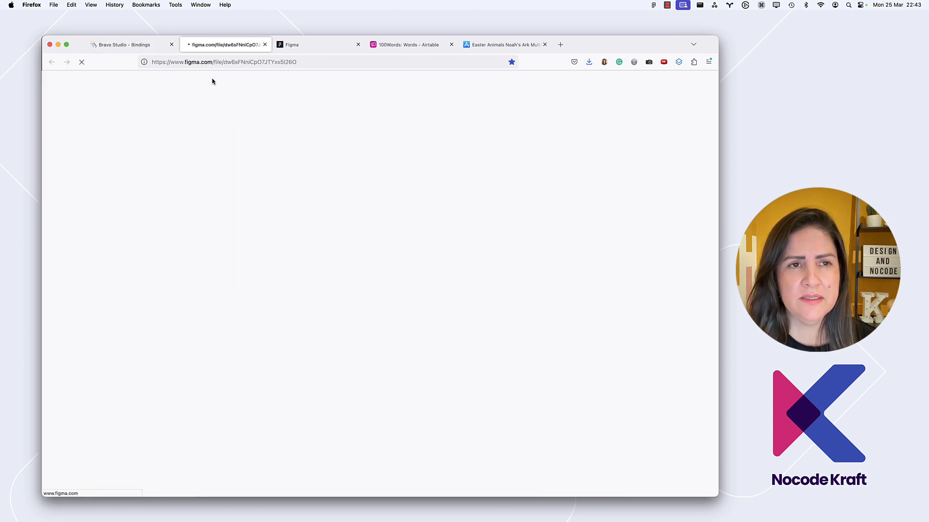
left_click(264, 45)
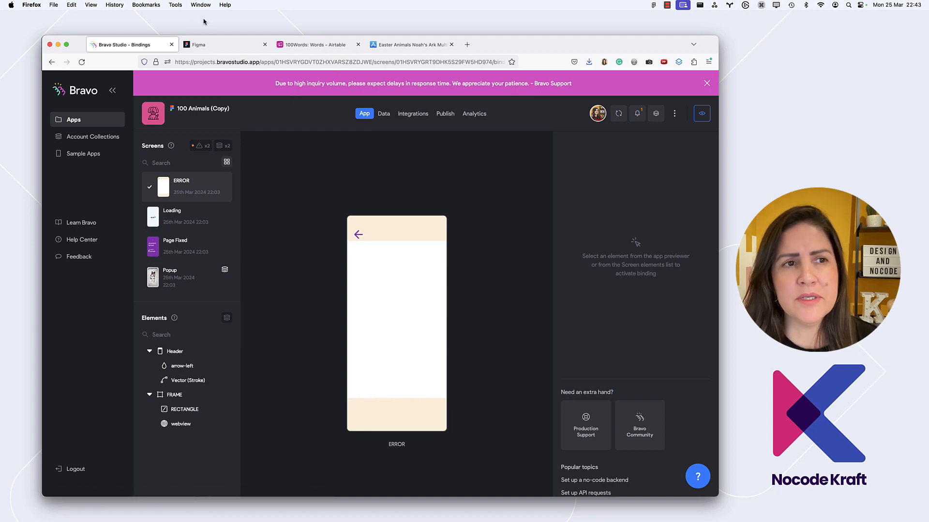
Return to the apps list and check the 100 Animals (Copy) options and the other language versions
left_click(65, 119)
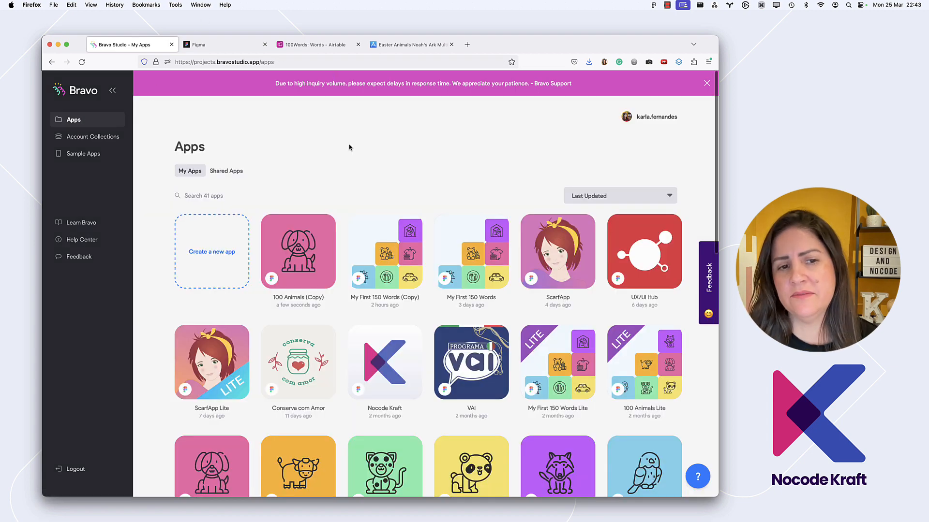
left_click(323, 226)
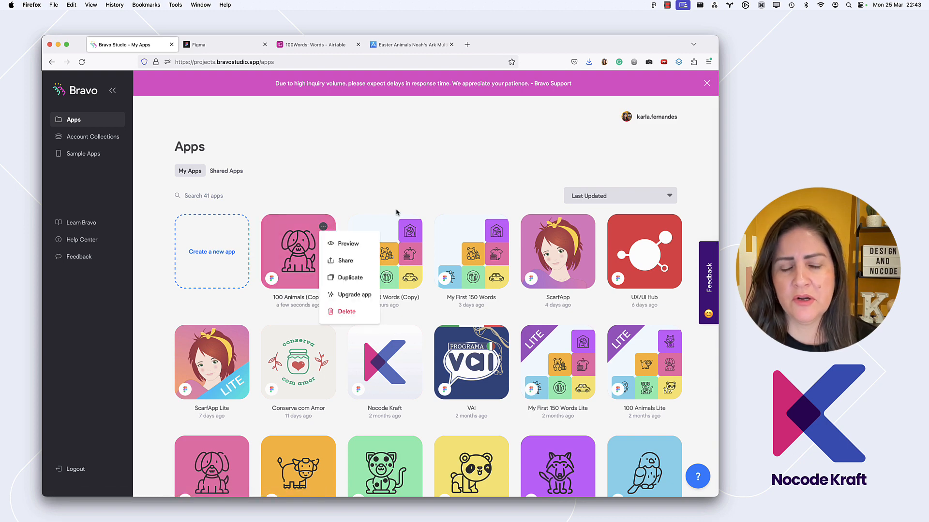
left_click(381, 202)
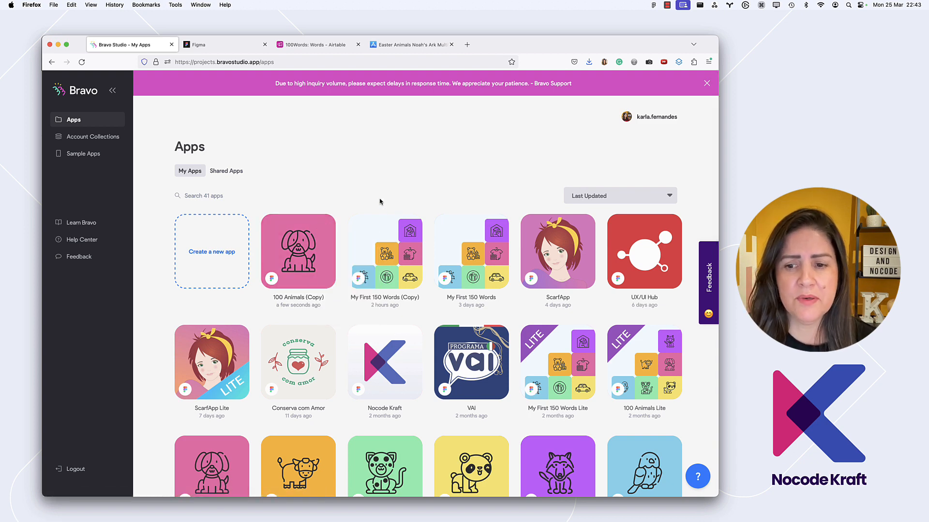
scroll(355, 251, "down", 3)
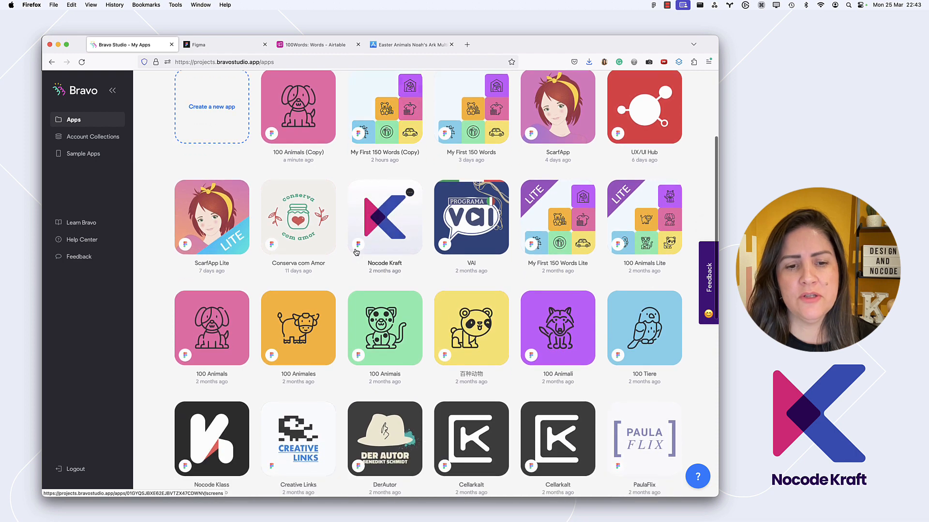
scroll(355, 251, "up", 3)
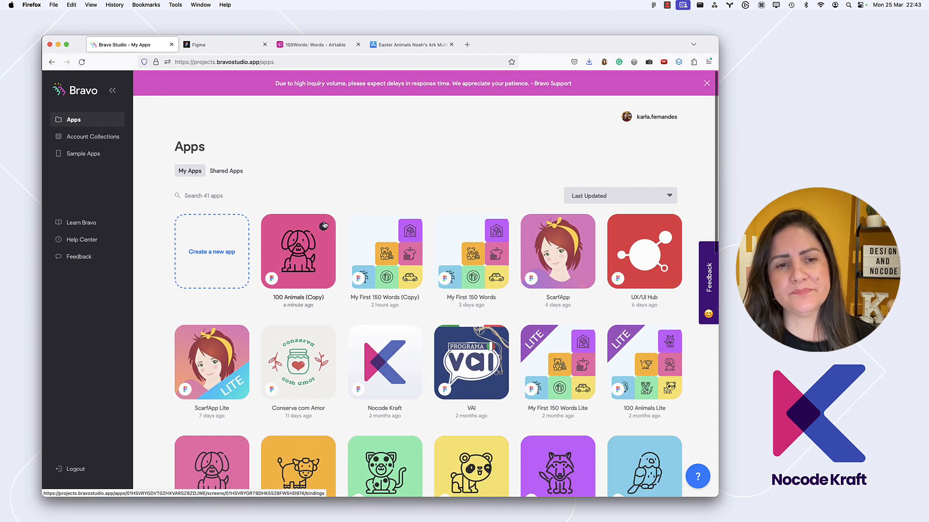
Copy the 100 Animaux file's share link in Figma and create a new Bravo Studio app from it
key("super+Tab")
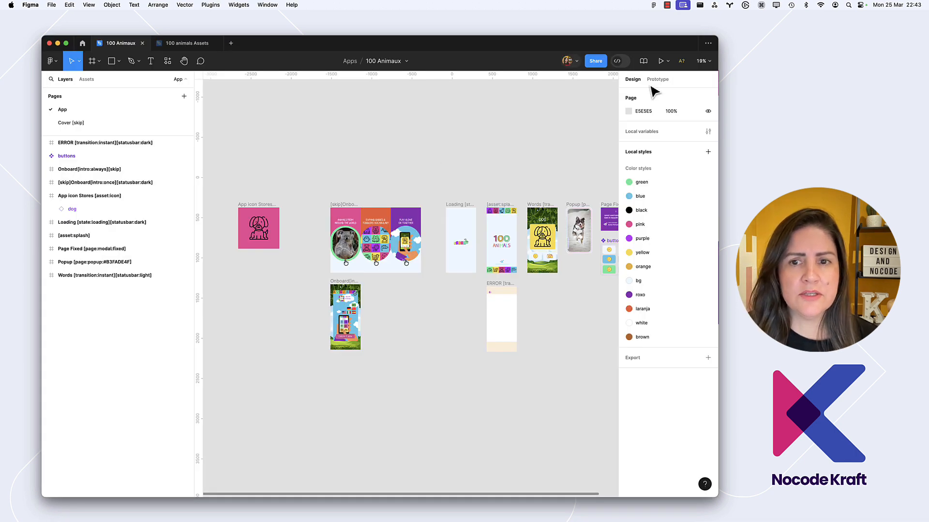
left_click(595, 61)
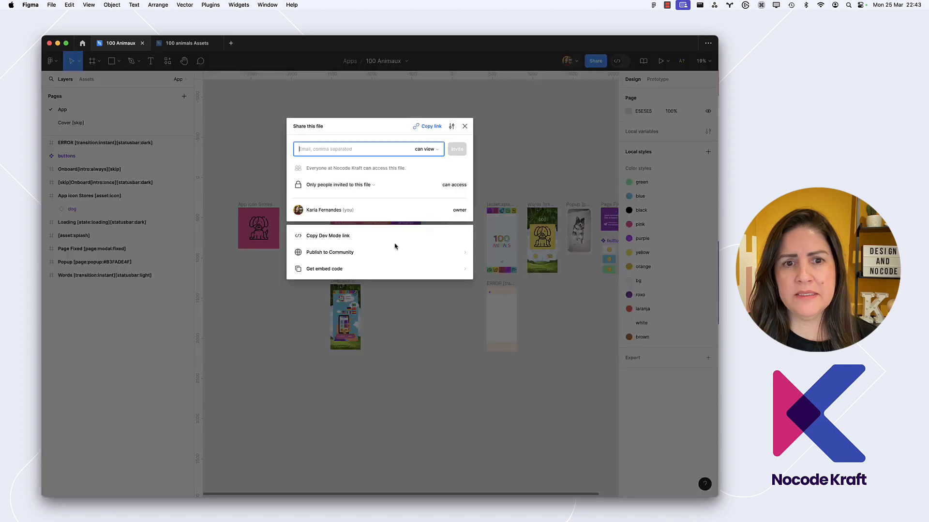
left_click(429, 127)
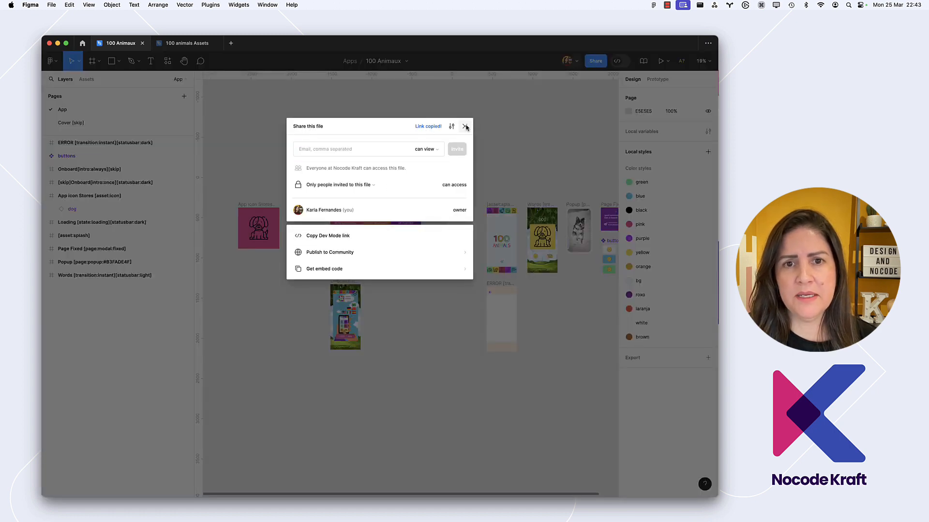
key("super+Tab")
left_click(218, 247)
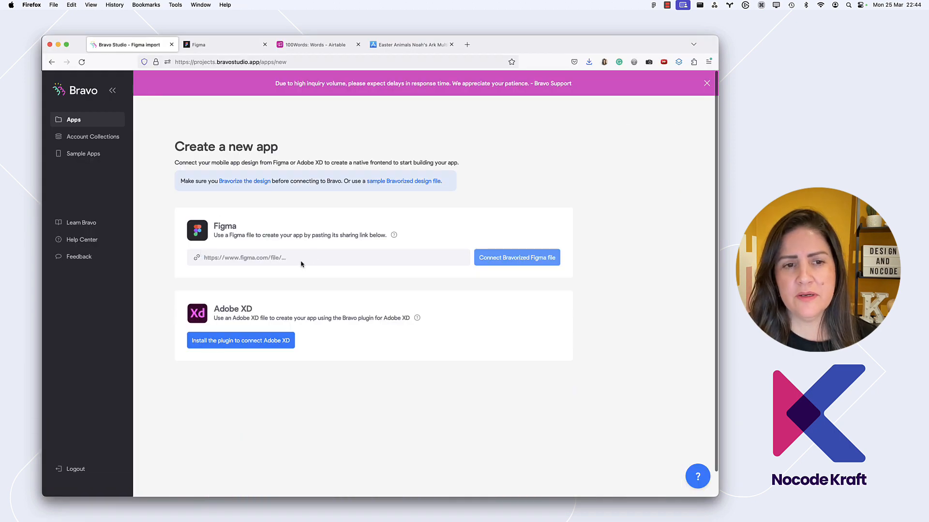
key("super+v")
left_click(515, 257)
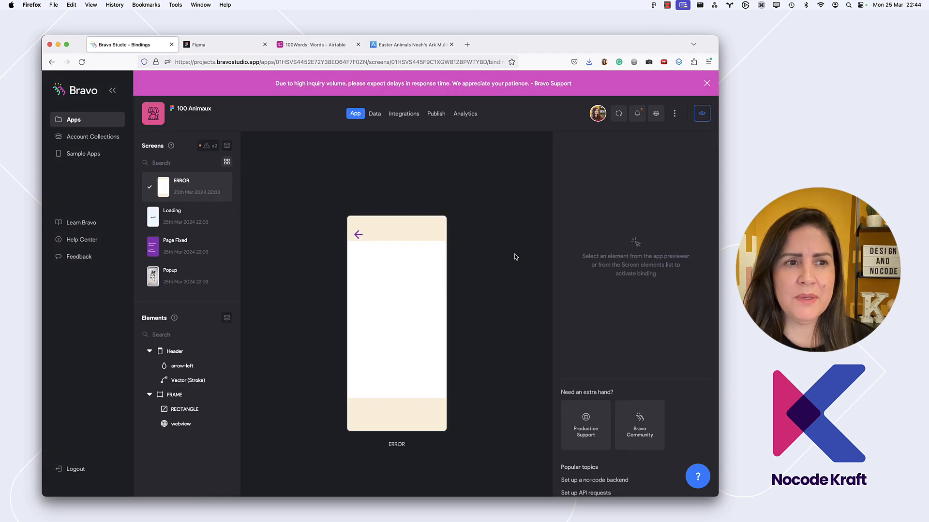
Return to the Bravo Studio apps list, reload it, and open the 100 Animaux app
left_click(87, 120)
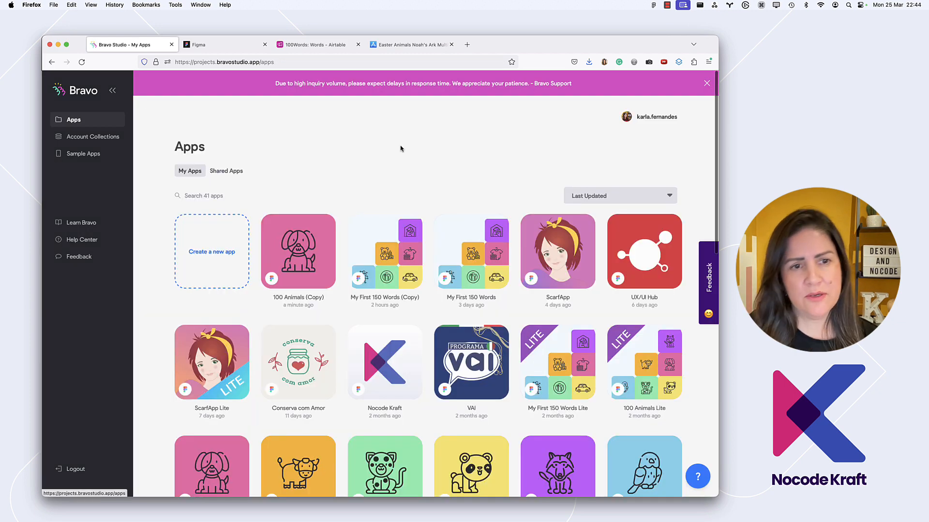
key("super+r")
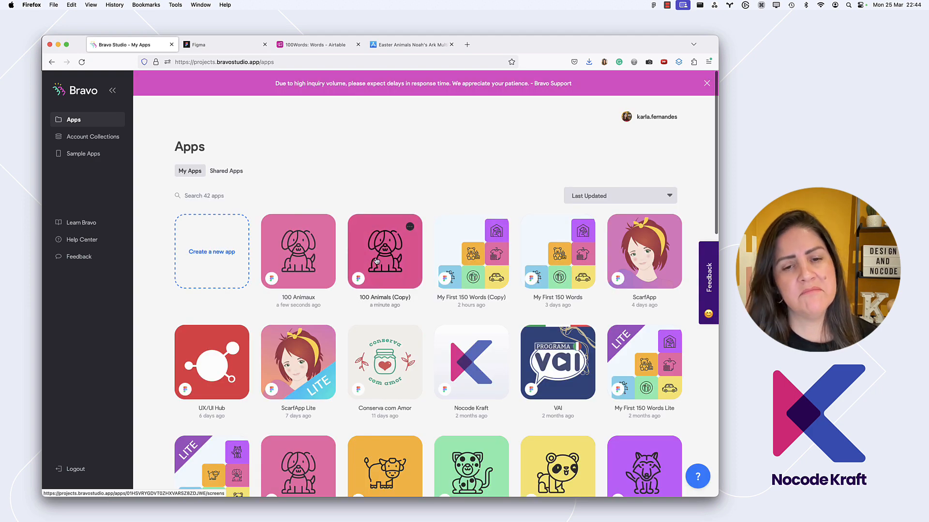
left_click(314, 266)
Switch to Figma and select the App icon Stores [asset:icon] frame in the 100 Animaux file
key("super+Tab")
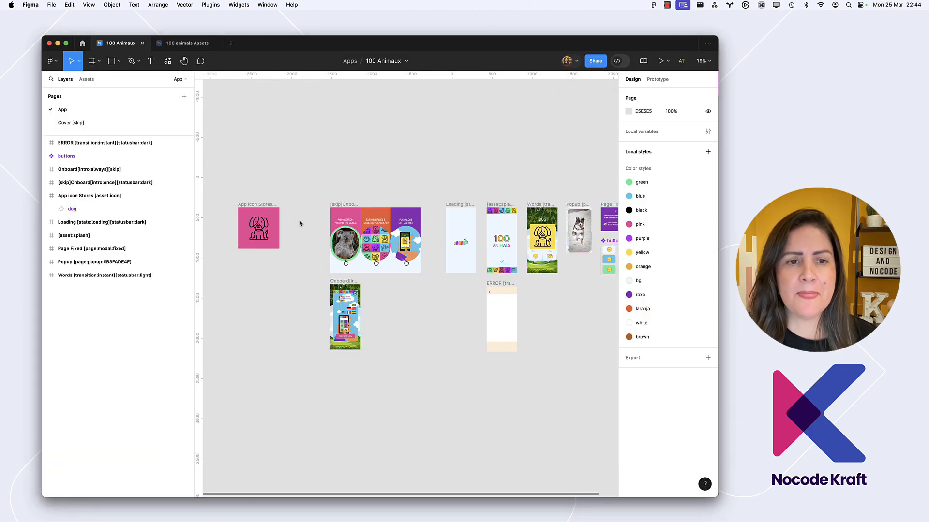
left_click(254, 232)
scroll(244, 215, "up", 5)
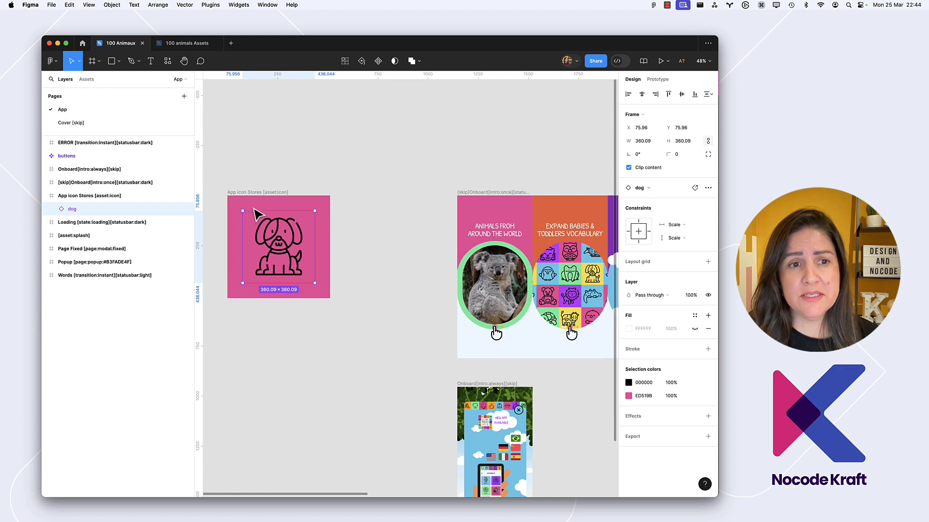
left_click(261, 208)
left_click(255, 192)
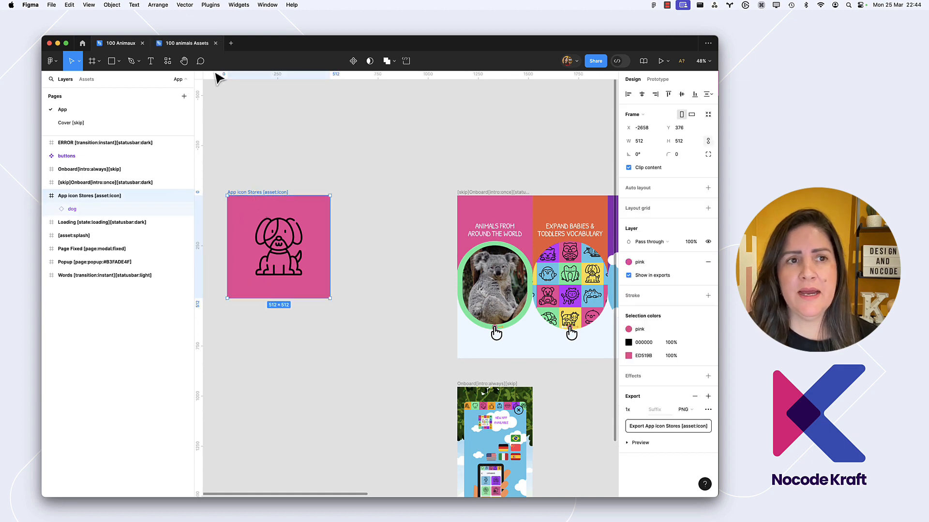
Check the animal icons used by the other language versions on the App Store bundle page, then return to Figma
key("super+Tab")
left_click(412, 44)
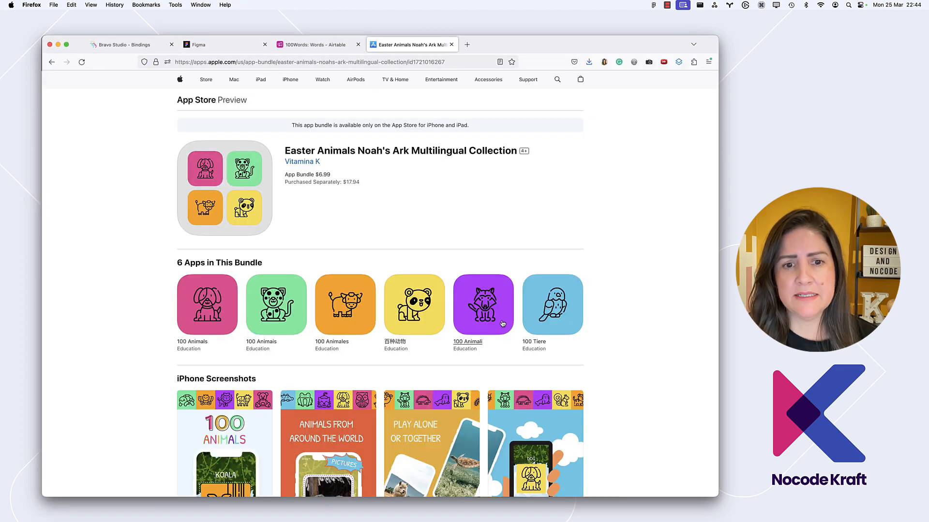
key("super+Tab")
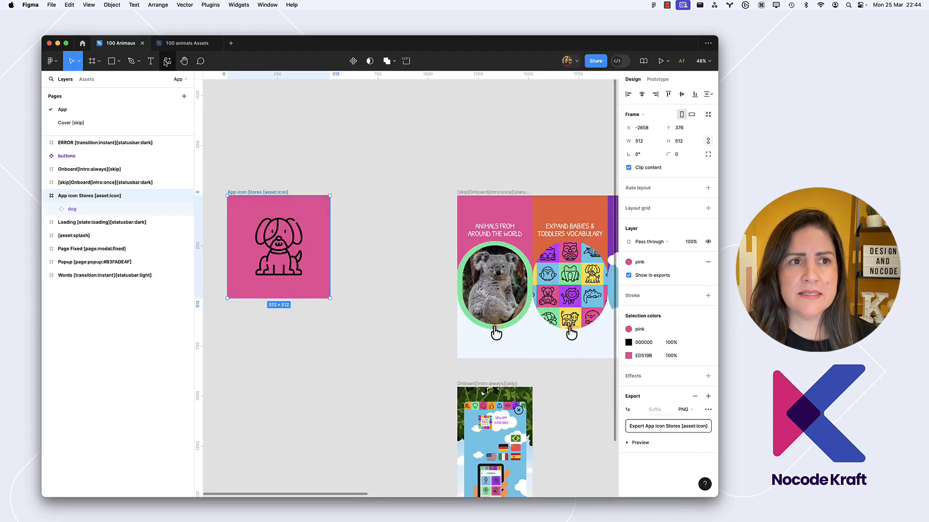
Copy the red cock icon from the 100 animals Assets file into the App icon Stores frame of 100 Animaux
left_click(187, 43)
scroll(249, 172, "left", 4)
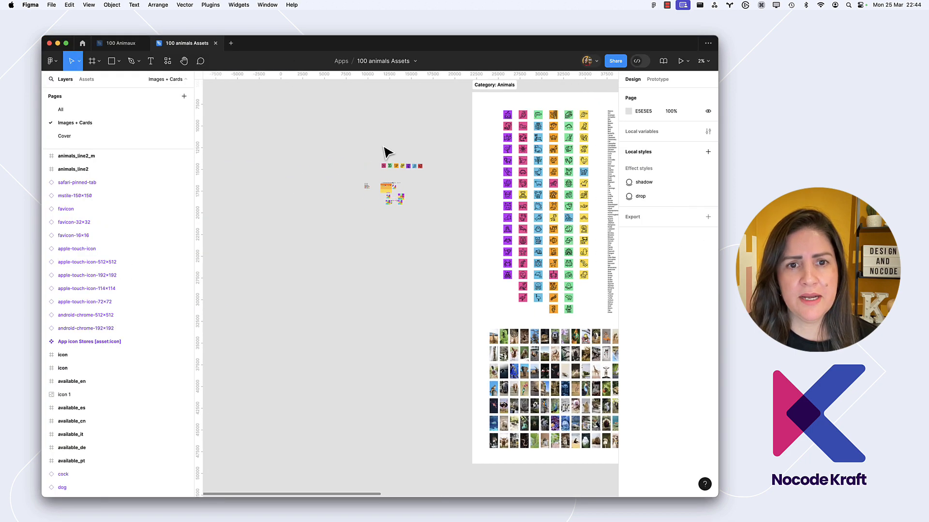
scroll(417, 180, "up", 5)
scroll(419, 183, "up", 3)
left_click(429, 174)
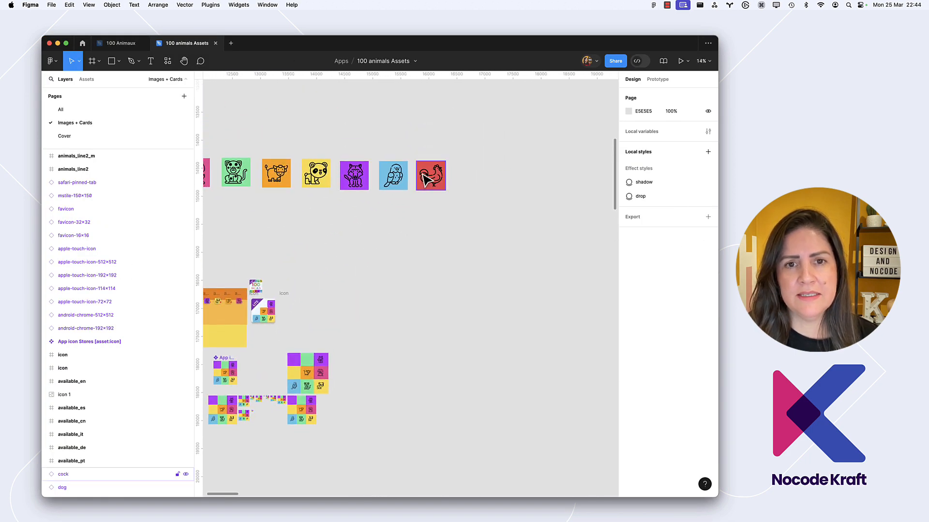
scroll(429, 173, "up", 6)
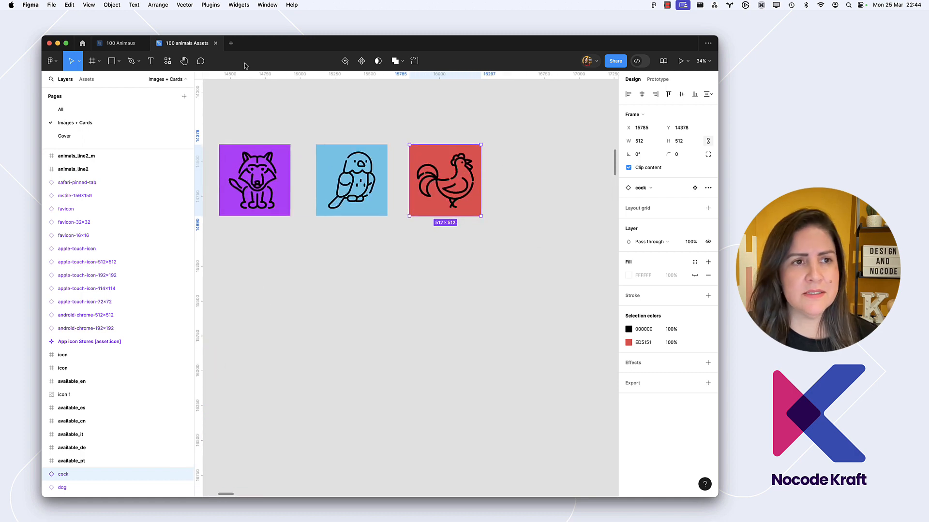
left_click(118, 43)
key("super+v")
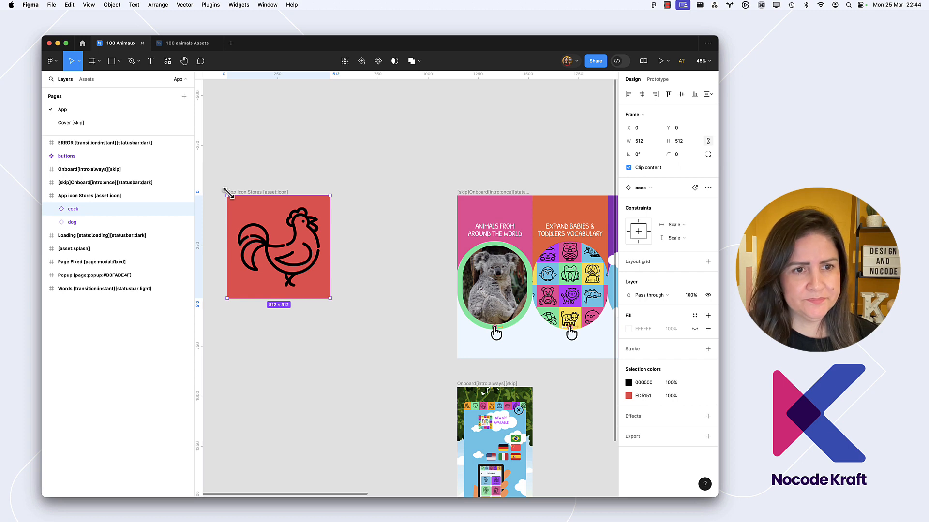
Scale the cock icon to the dog icon's size, 360.09 × 360.09, and centre it both ways in the icon frame
key("k")
left_click_drag(227, 194, 244, 218)
left_click(69, 221)
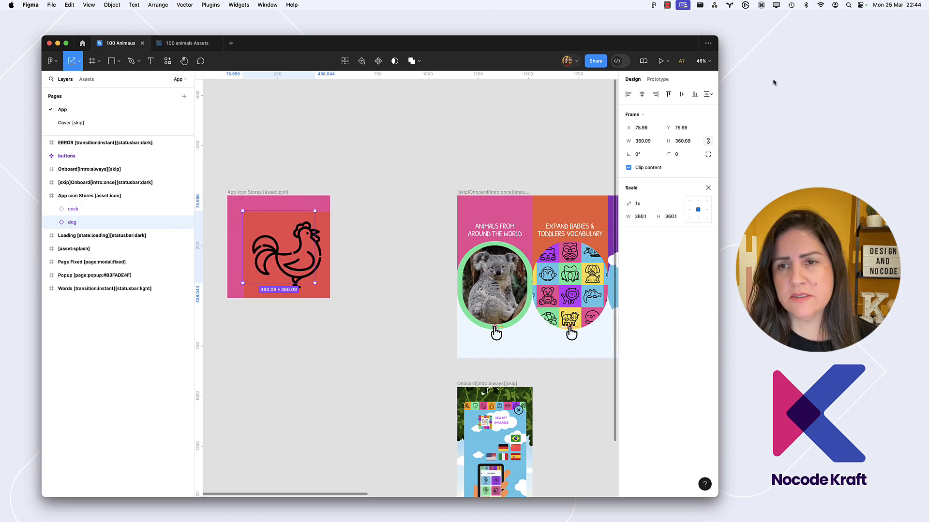
left_click(682, 140)
key("cmd+c")
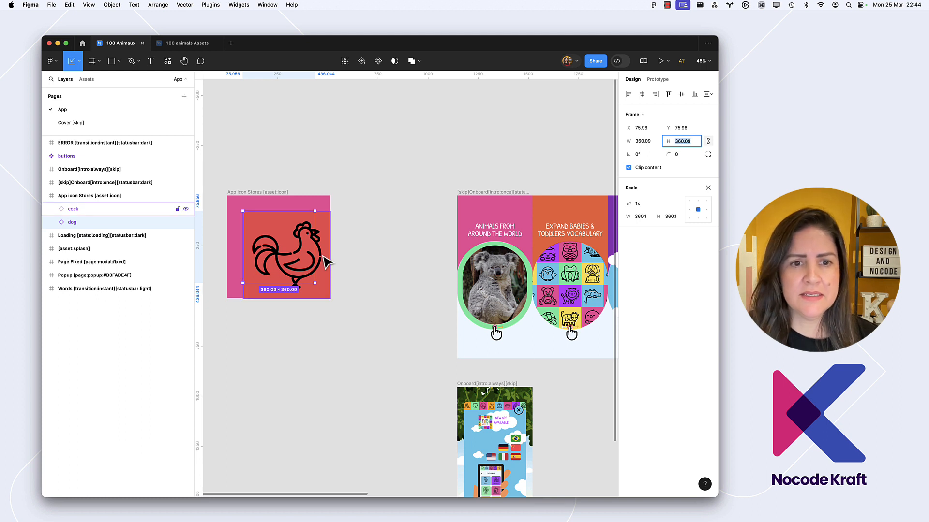
left_click(327, 262)
left_click(642, 140)
key("cmd+v")
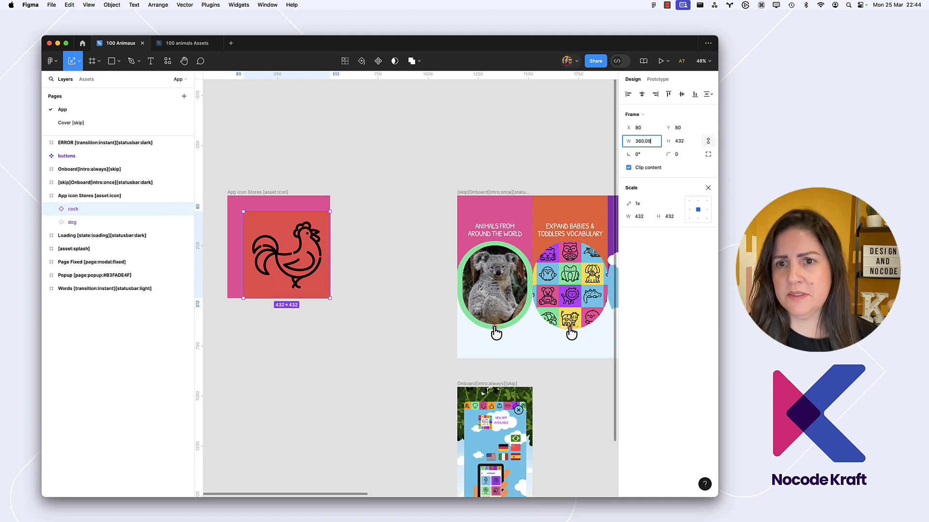
key("Return")
left_click(681, 95)
left_click(641, 94)
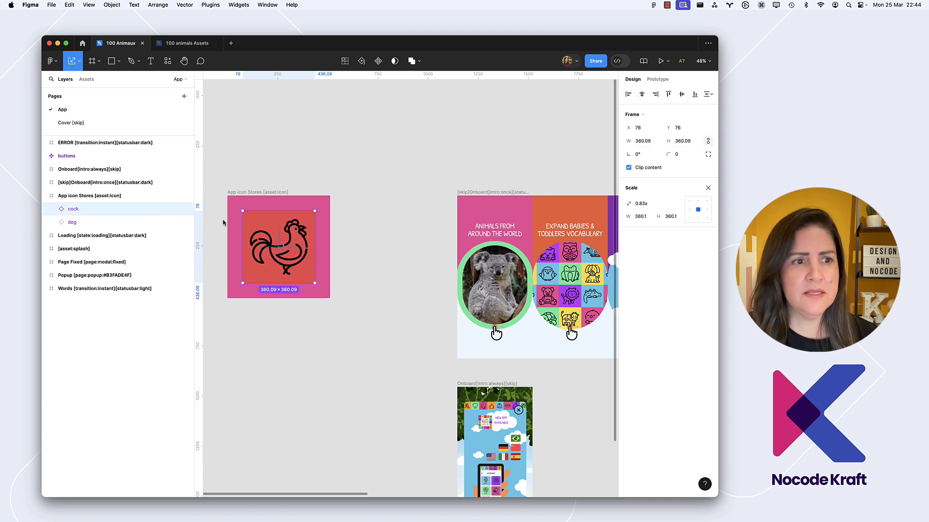
Delete the dog icon, and replace the App icon Stores frame's pink style fill with the red sampled from the cock icon's background
left_click(85, 223)
key("Delete")
left_click(89, 196)
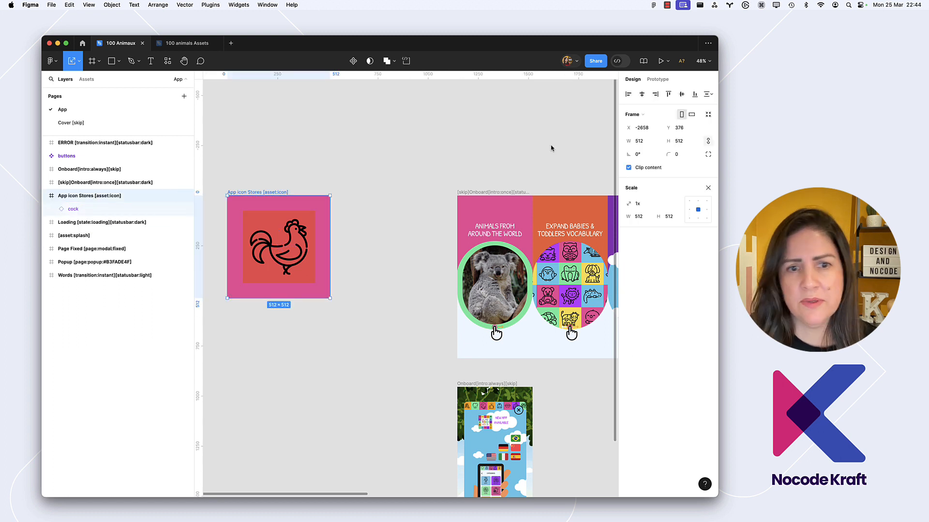
key("v")
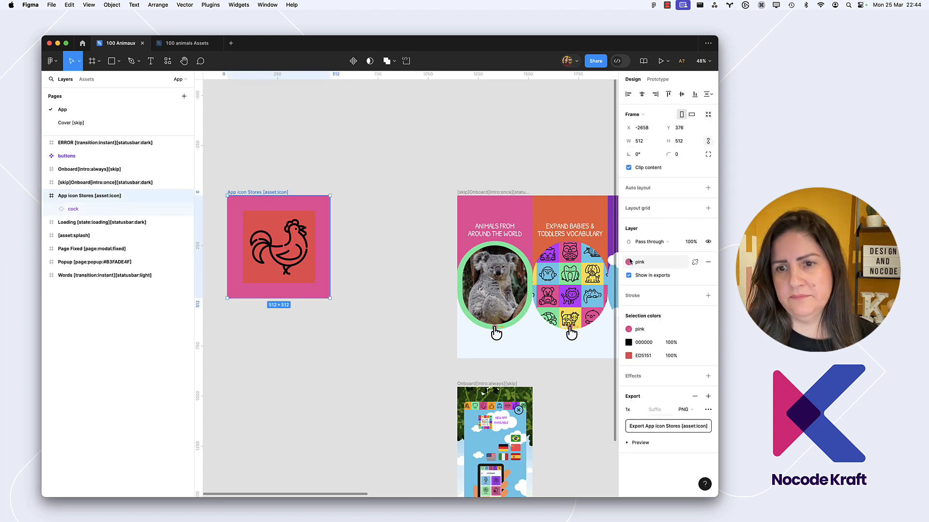
left_click(695, 262)
left_click(628, 275)
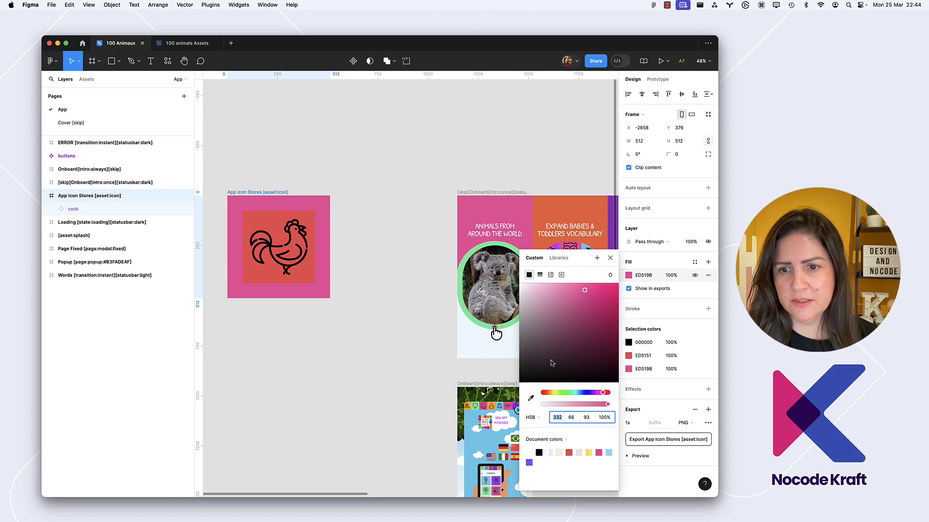
left_click(531, 398)
left_click(309, 216)
left_click(396, 179)
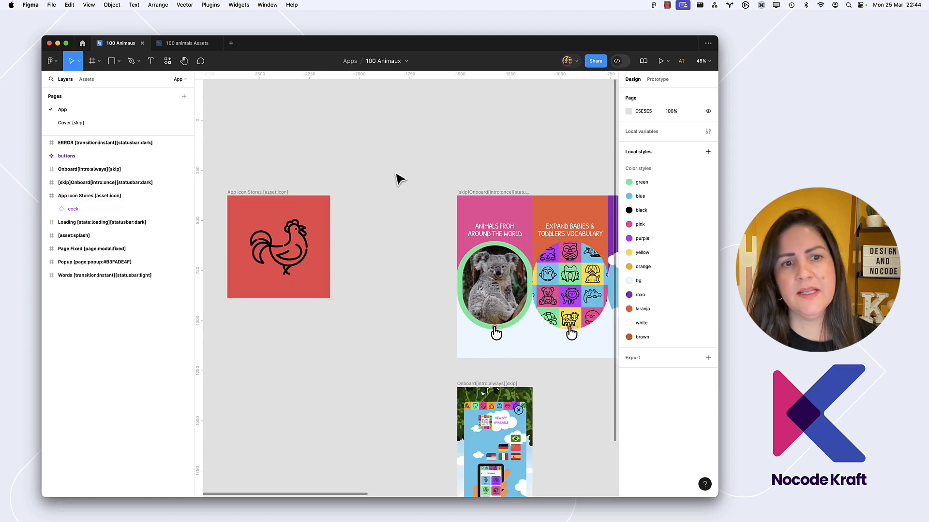
Switch to the browser, close its Figma page, and return to the 100 Animaux app in Bravo Studio
scroll(396, 179, "down", 8)
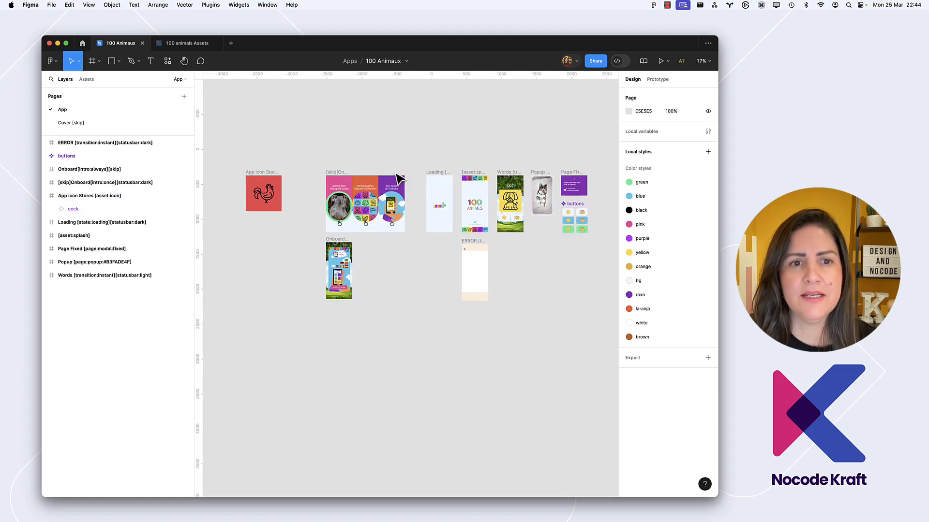
key("super+Tab")
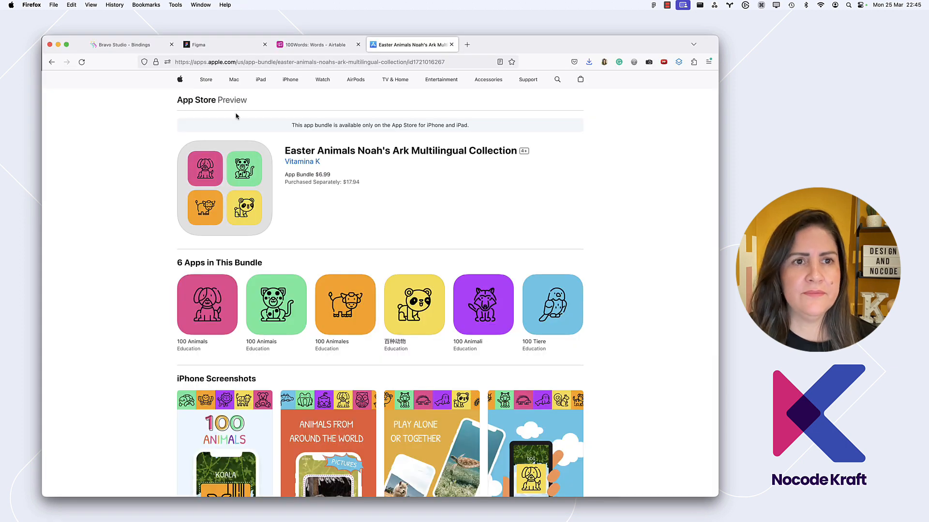
left_click(220, 46)
key("super+w")
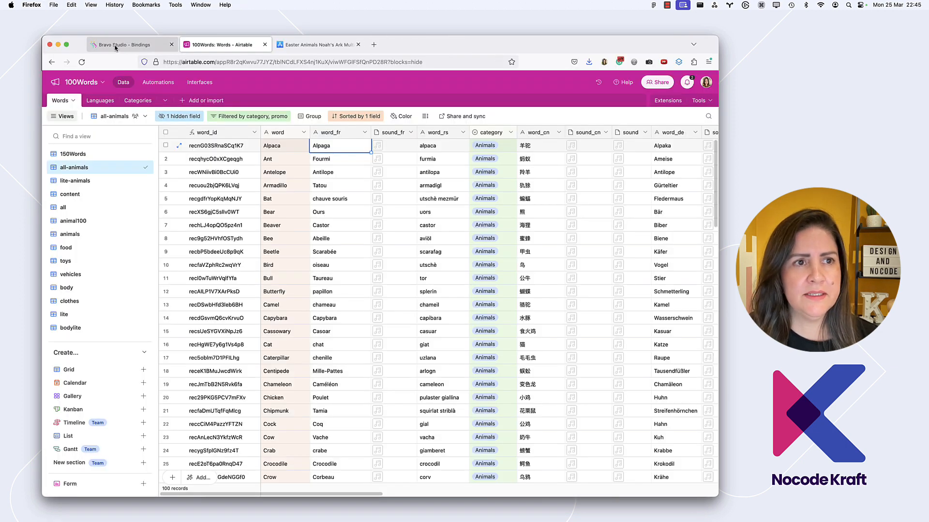
left_click(116, 46)
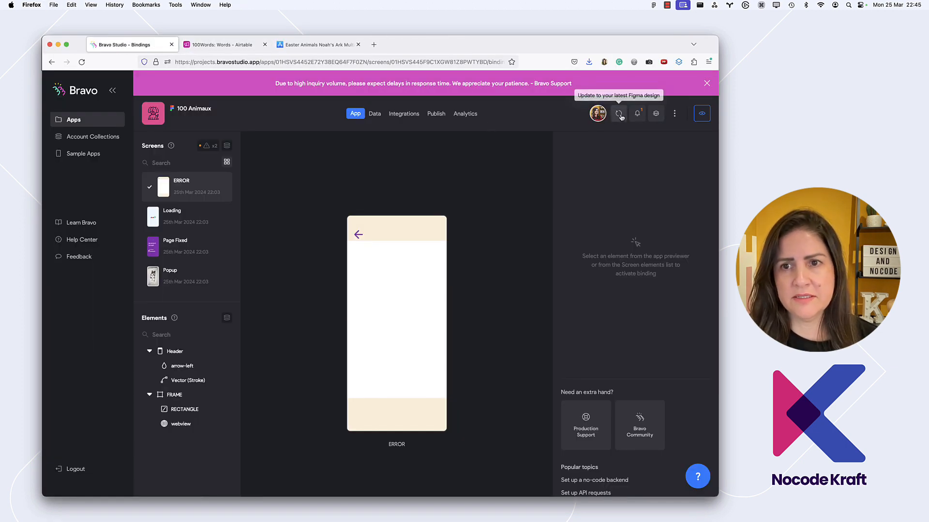
Switch back to Figma and delete the Onboard[intro:always][skip] frame below the onboarding screens
key("super+Tab")
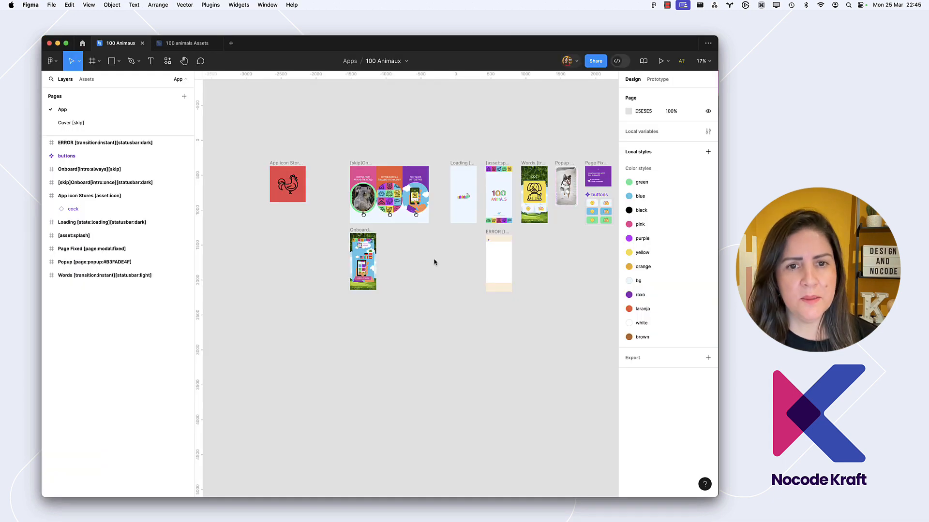
scroll(368, 184, "up", 5)
scroll(368, 182, "down", 4)
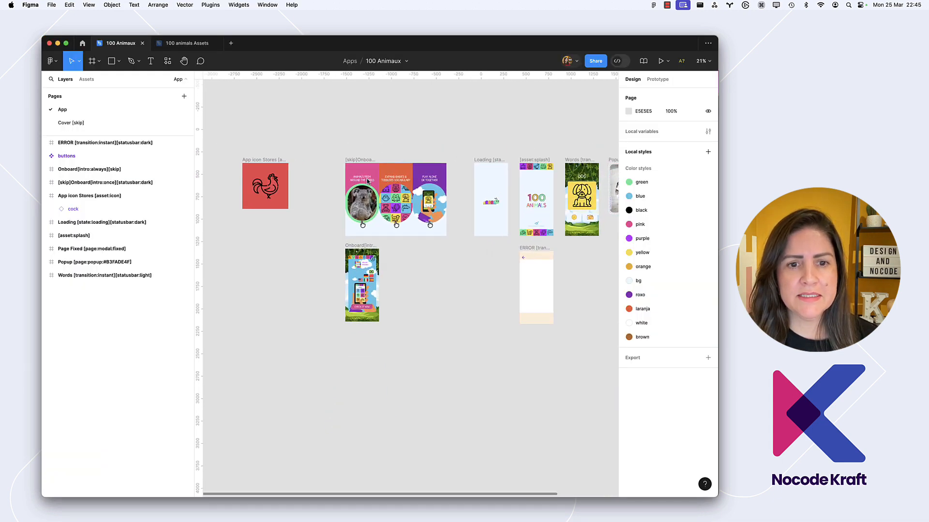
scroll(367, 181, "up", 3)
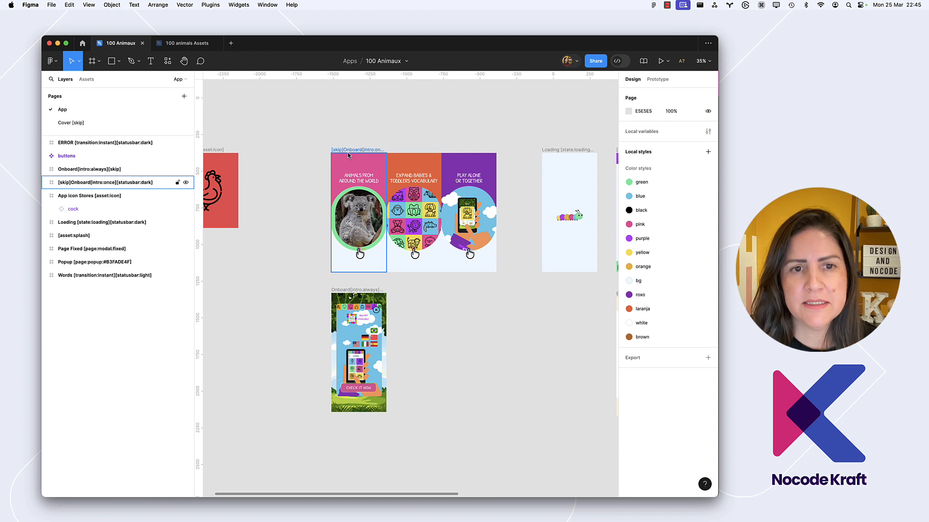
left_click(348, 290)
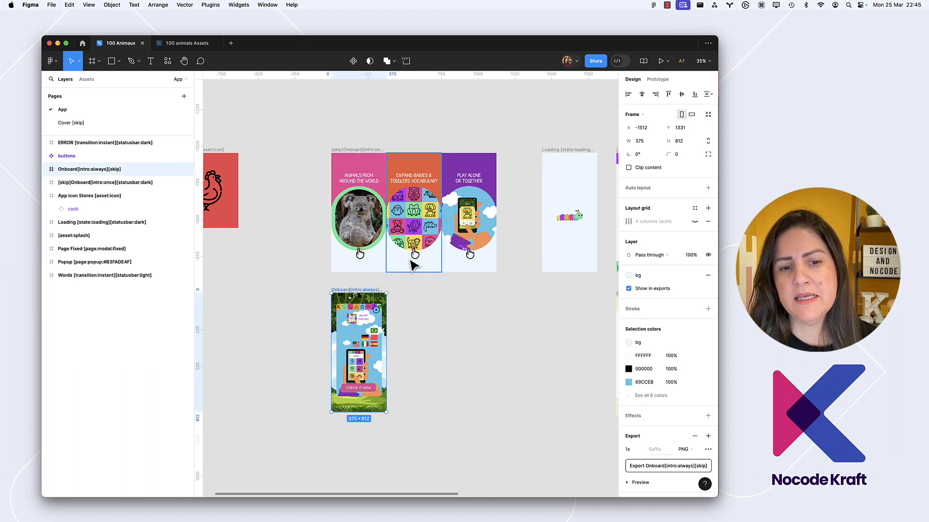
key("Delete")
Remove the [skip] tag from the first onboarding frame's name, leaving Onboard[intro:once][statusbar:dark]
double_click(346, 149)
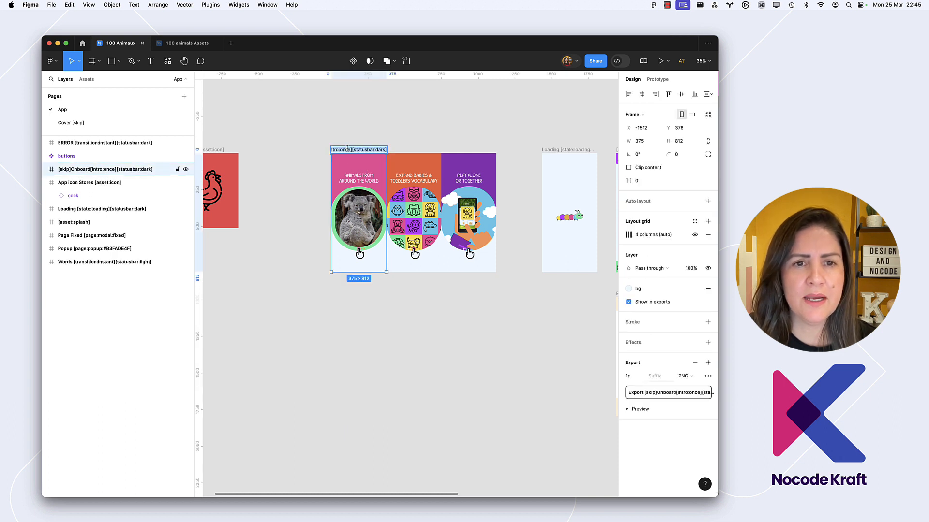
mouse_move(347, 149)
left_mouse_down()
mouse_move(309, 150)
mouse_move(343, 150)
mouse_move(333, 149)
left_mouse_up()
left_click(356, 152)
key("BackSpace")
left_click(397, 133)
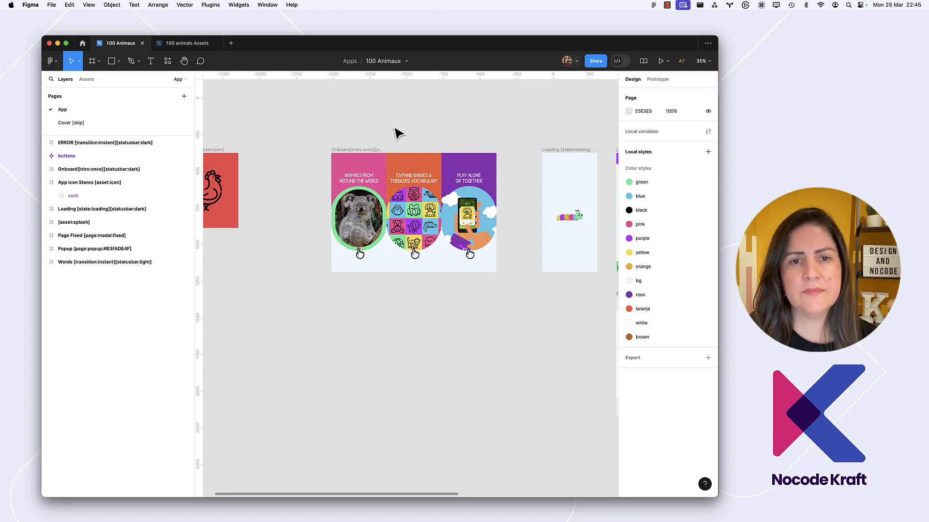
Change the logo text on the [asset:splash] screen from ANIMALS to ANIMAUX, keeping the letters multicoloured
scroll(396, 133, "down", 3)
scroll(397, 133, "right", 5)
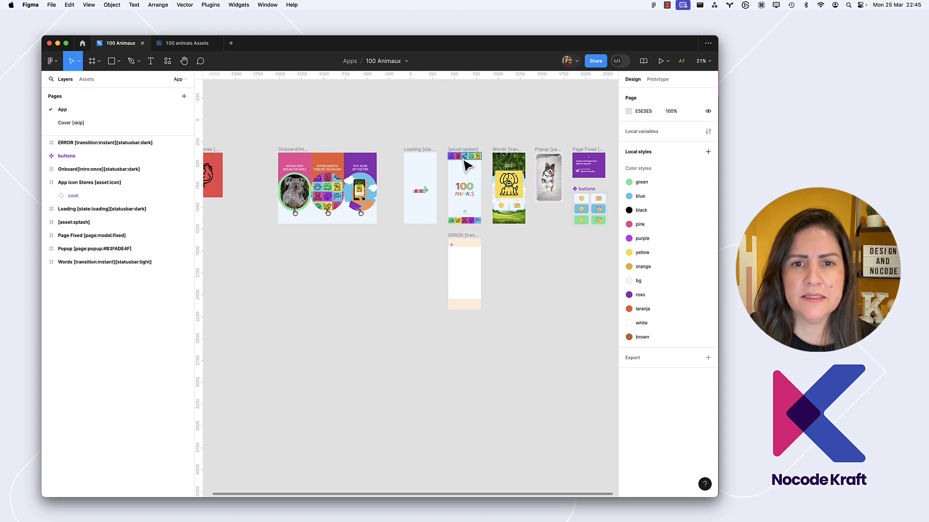
scroll(356, 177, "up", 5)
left_click(379, 174)
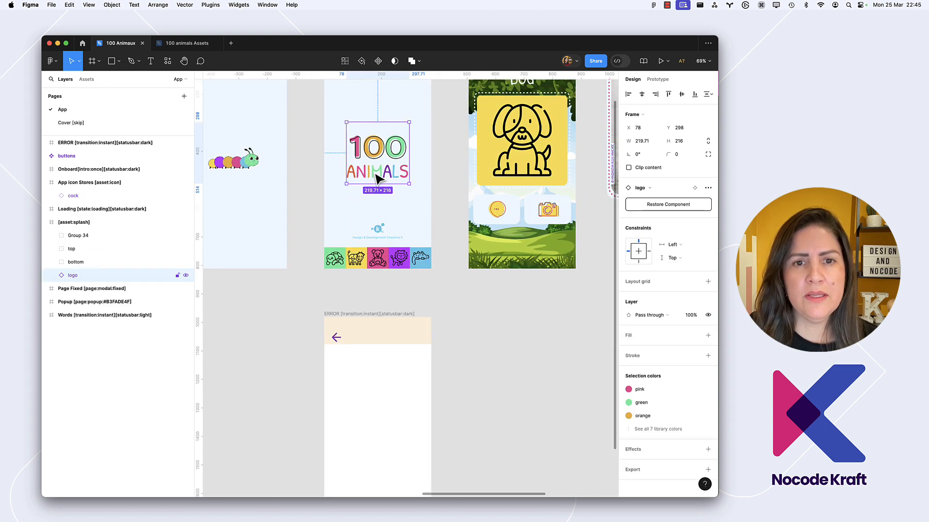
double_click(373, 173)
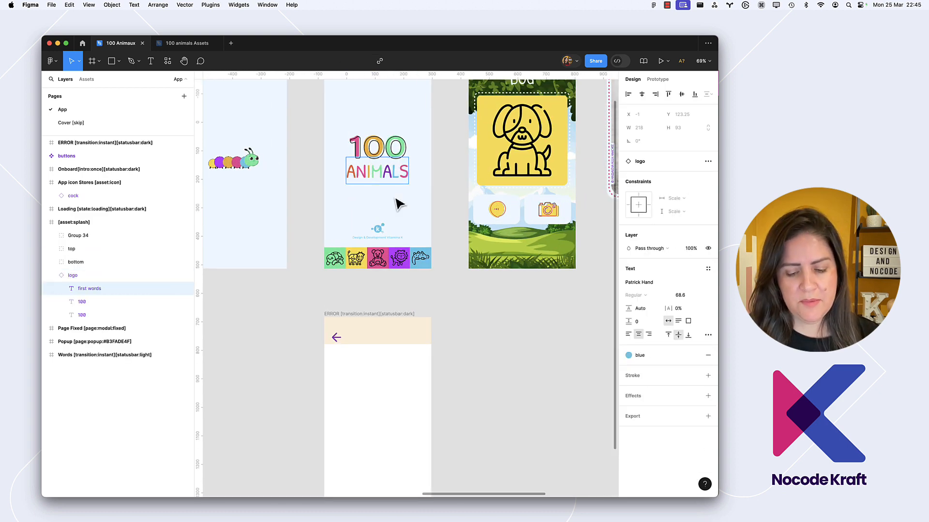
type("U")
key("BackSpace")
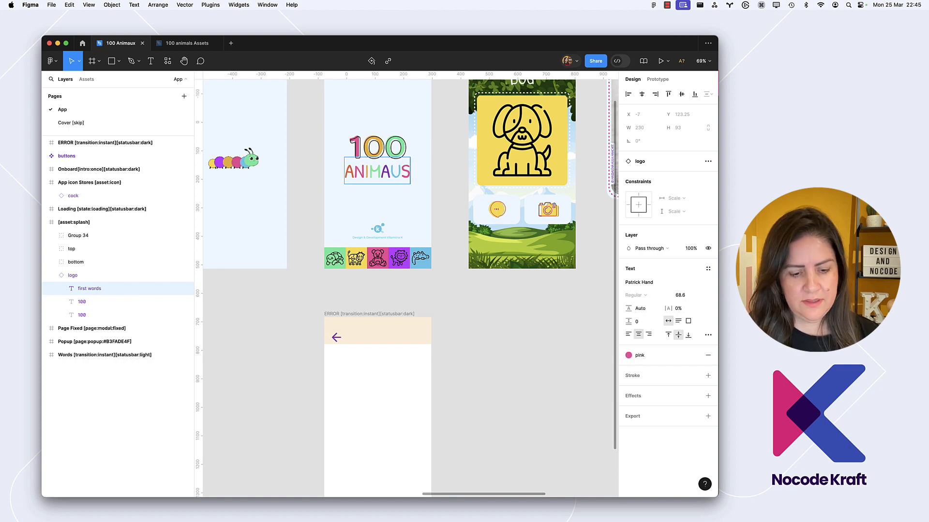
type("X")
key("Delete")
key("Escape")
left_click(458, 193)
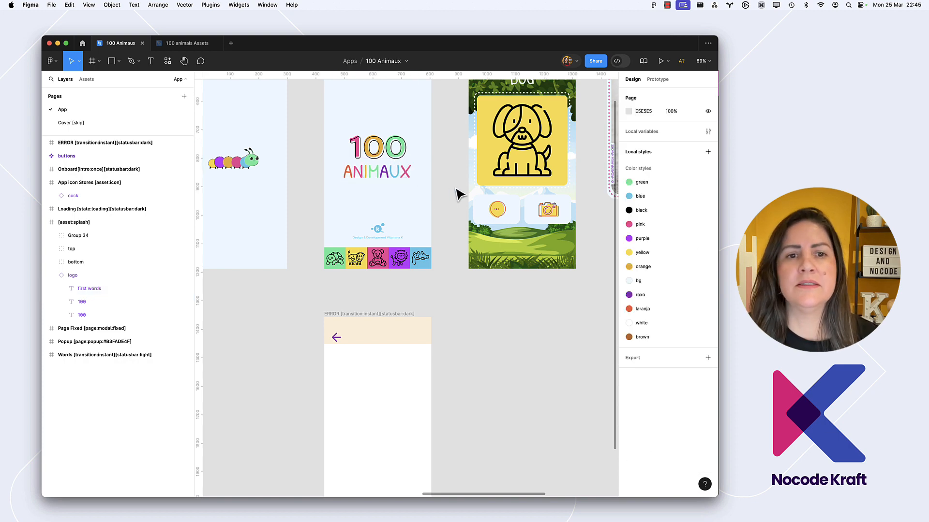
scroll(459, 194, "down", 5)
scroll(458, 193, "right", 4)
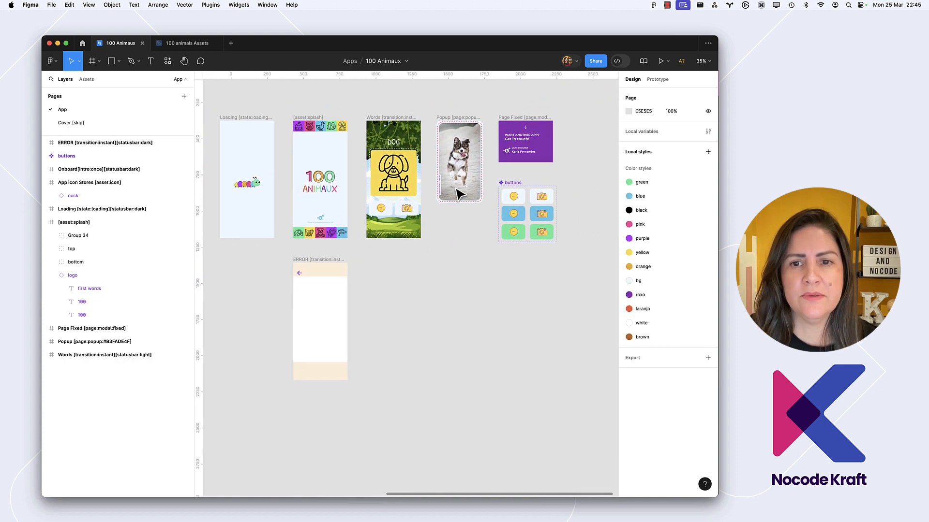
Select the DOG text on the Words screen and copy the French word for dog, chien, from the word_fr field in Airtable
left_click(419, 126)
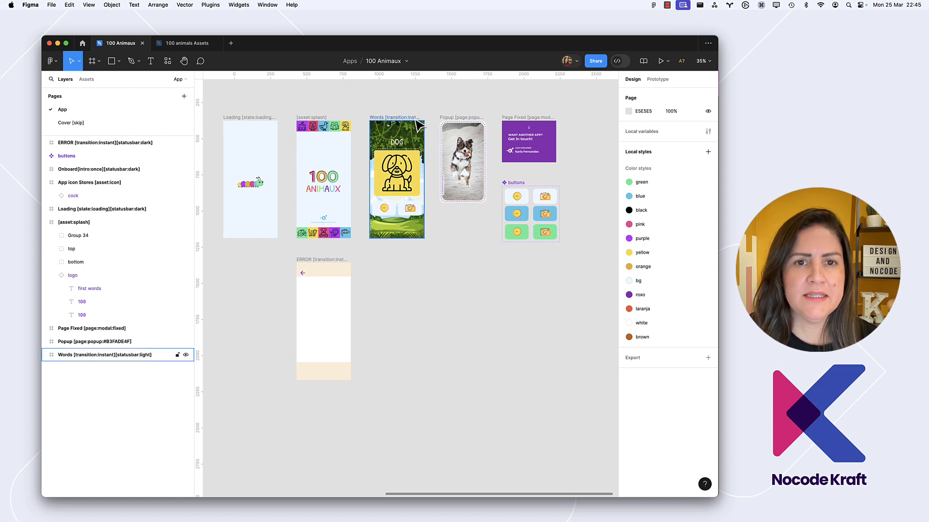
left_click(397, 144)
scroll(397, 142, "up", 5)
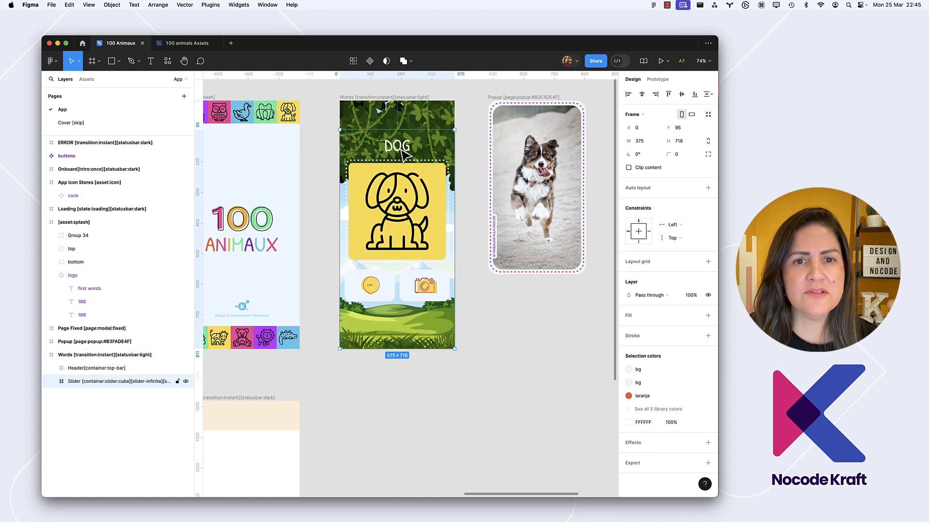
left_click(404, 153)
left_click(394, 148)
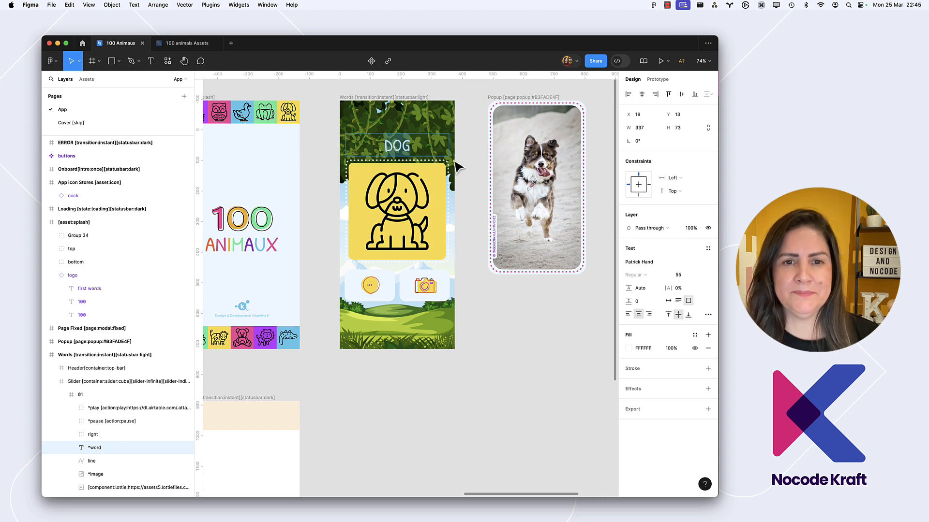
key("super+Tab")
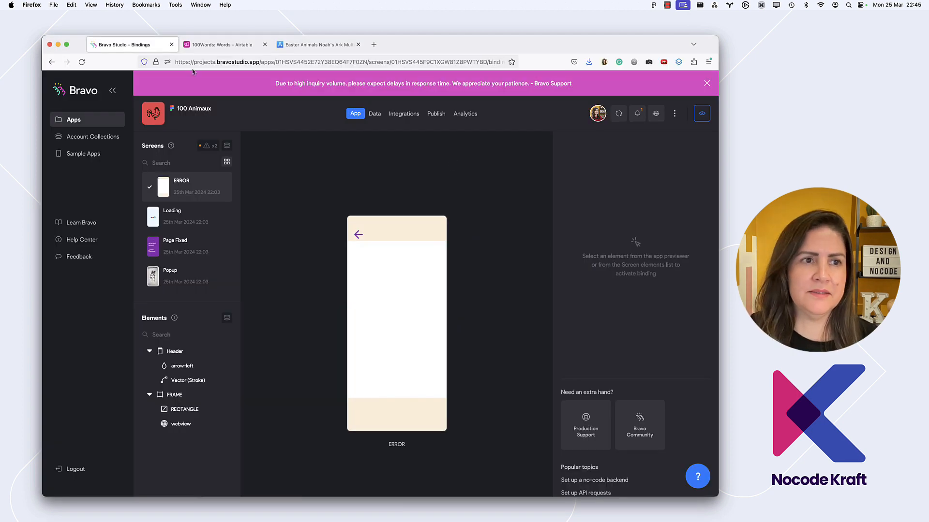
left_click(230, 45)
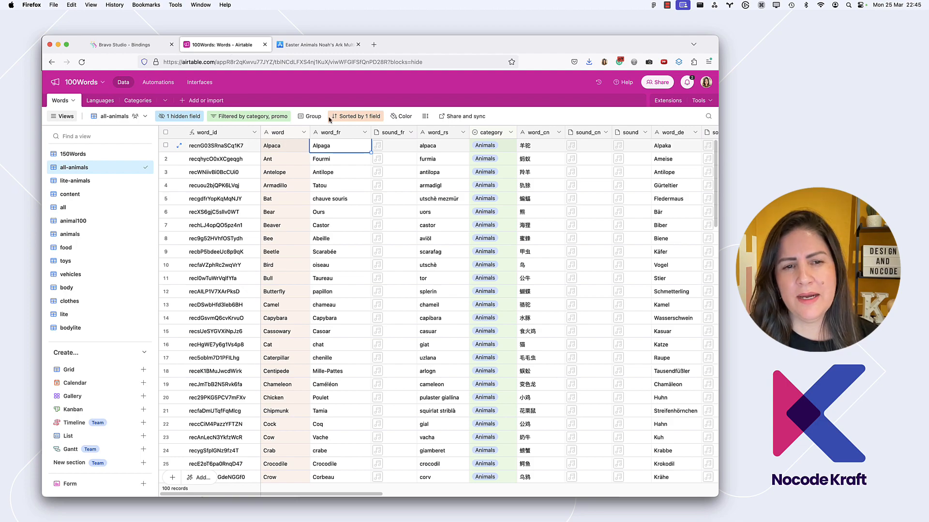
scroll(398, 196, "down", 3)
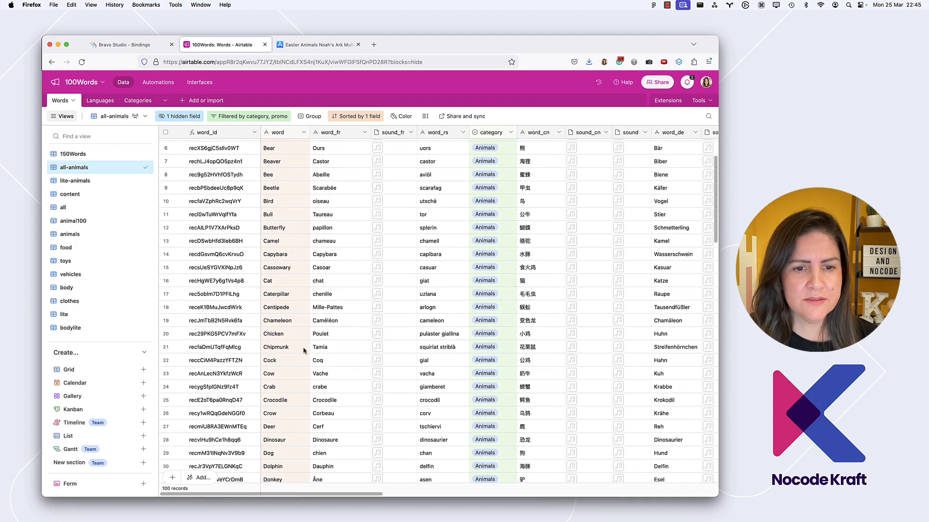
scroll(304, 351, "down", 8)
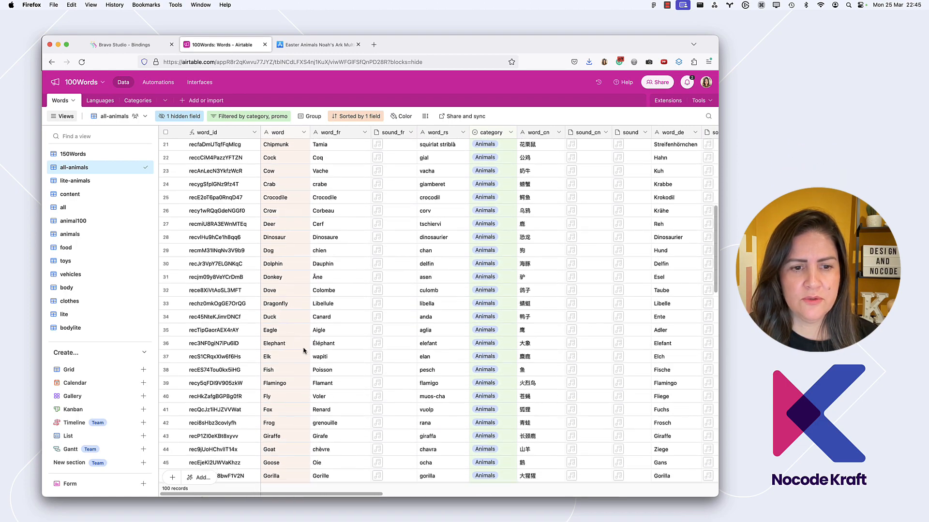
scroll(310, 329, "up", 2)
left_click(325, 300)
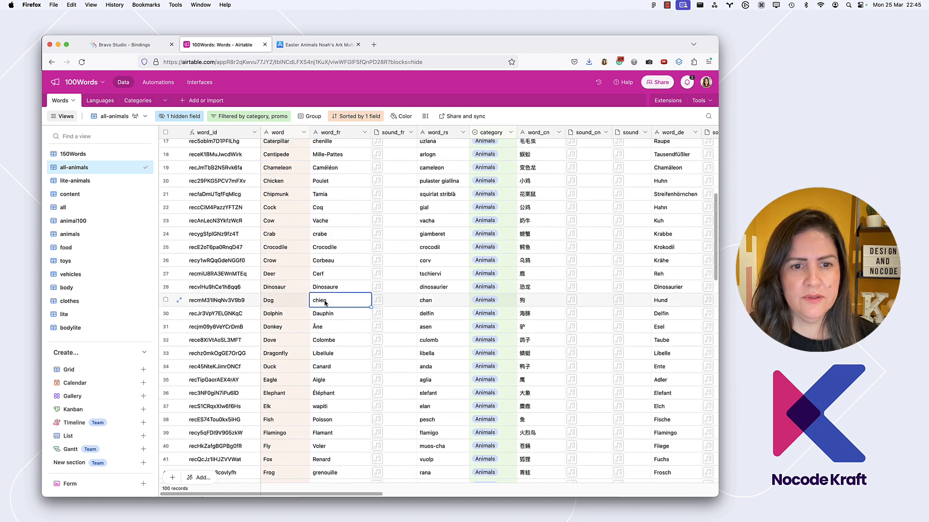
key("super+c")
Switch back to Figma and replace the DOG text on the Words screen with the copied word chien
key("super+Tab")
double_click(397, 147)
key("super+v")
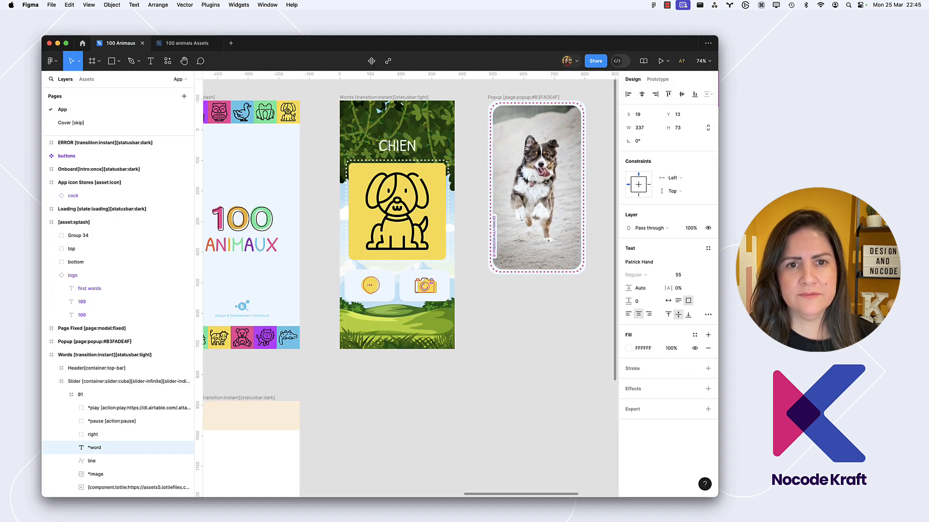
left_click(474, 183)
scroll(474, 182, "down", 5)
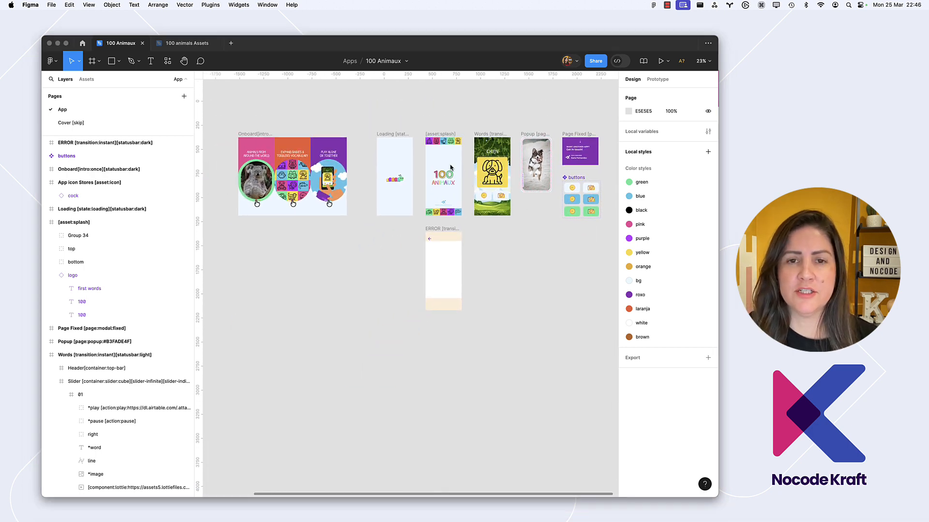
Switch to Bravo Studio, update 100 Animaux from Figma, and review its Onboard, Loading, Popup and Words screens
key("super+Tab")
left_click(128, 42)
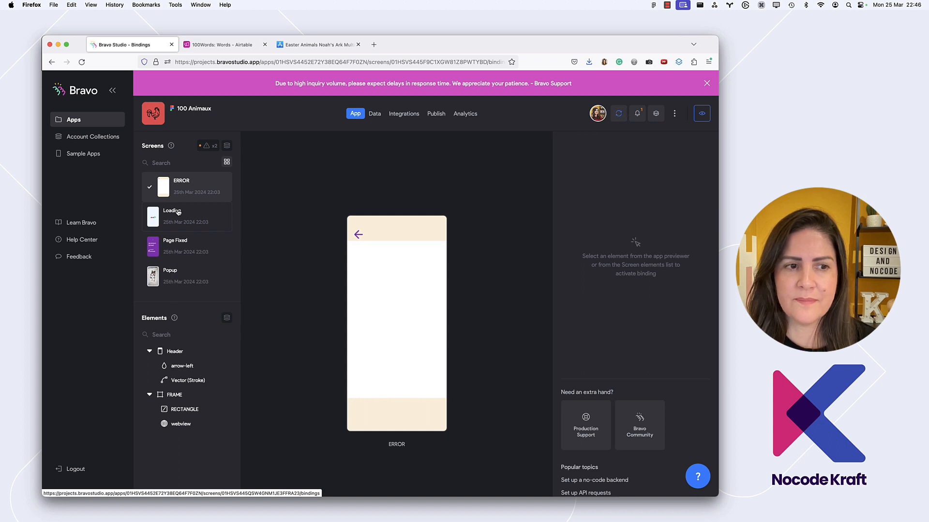
scroll(178, 212, "up", 1)
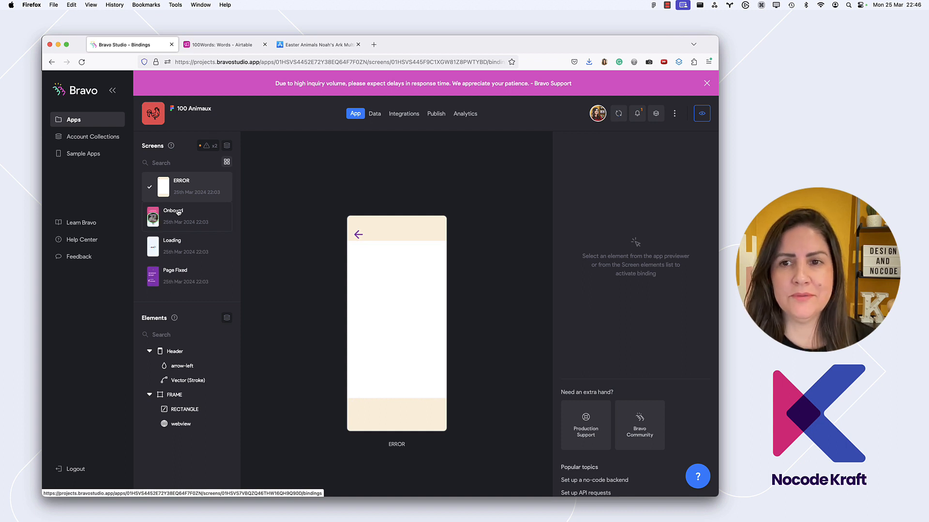
left_click(179, 212)
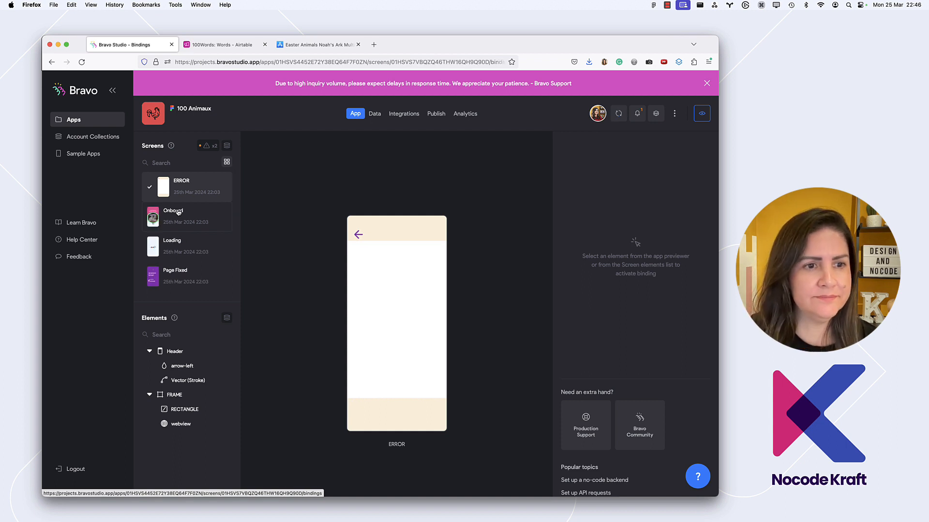
left_click(187, 247)
scroll(205, 232, "down", 3)
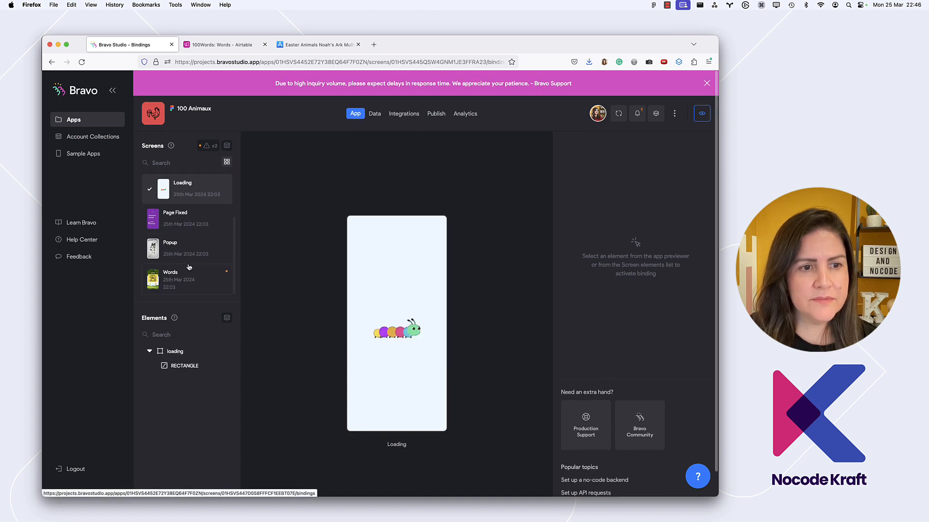
scroll(205, 232, "up", 3)
scroll(206, 234, "down", 3)
left_click(203, 241)
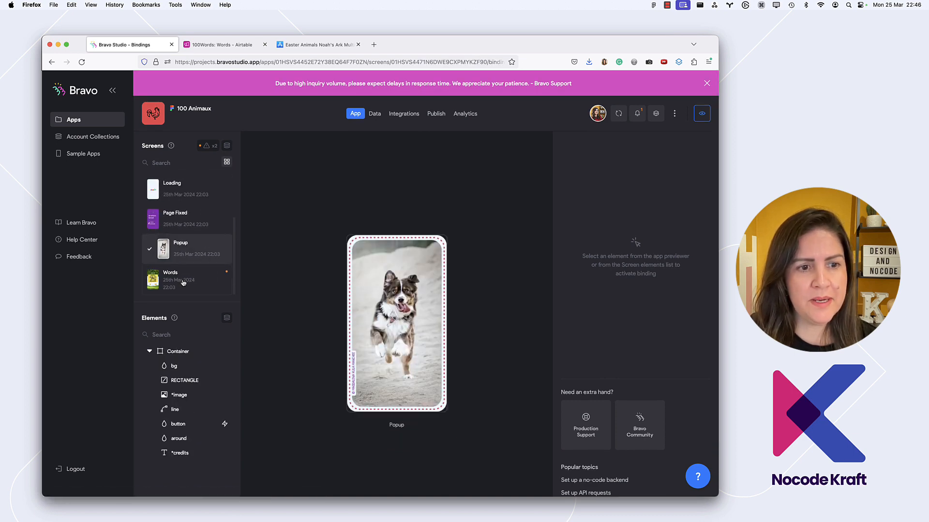
left_click(198, 276)
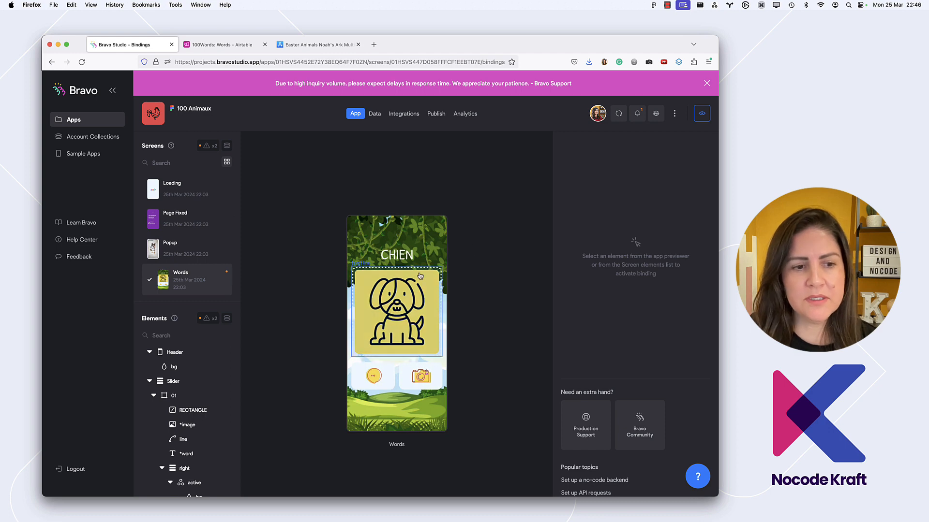
Bind container 01 of the Words screen as a list item to the Words - List request of the LIVE 100Animals 150Words collection
left_click(184, 386)
left_click(184, 396)
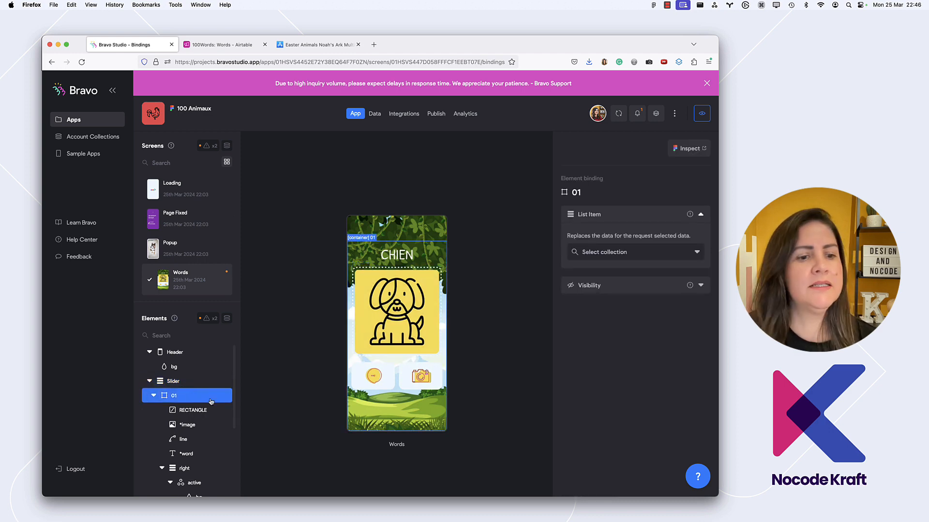
left_click(604, 257)
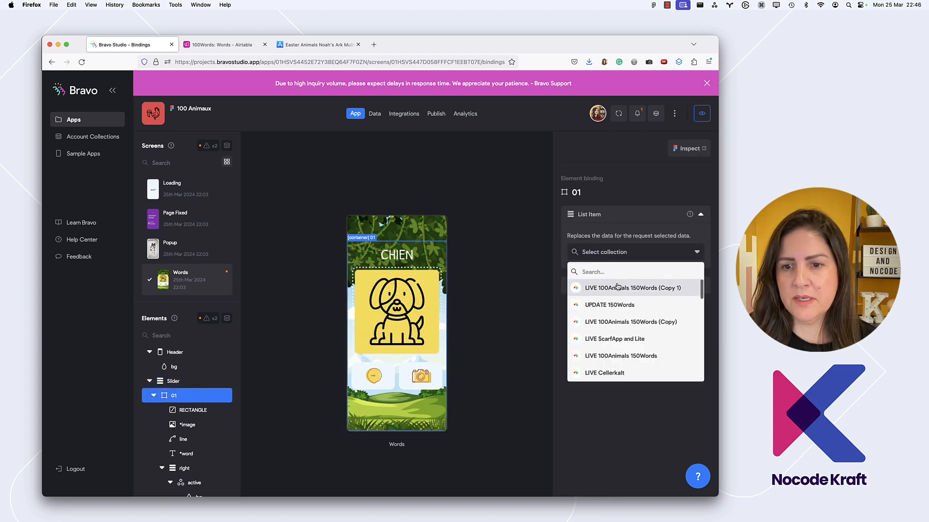
scroll(623, 328, "down", 1)
scroll(623, 329, "up", 2)
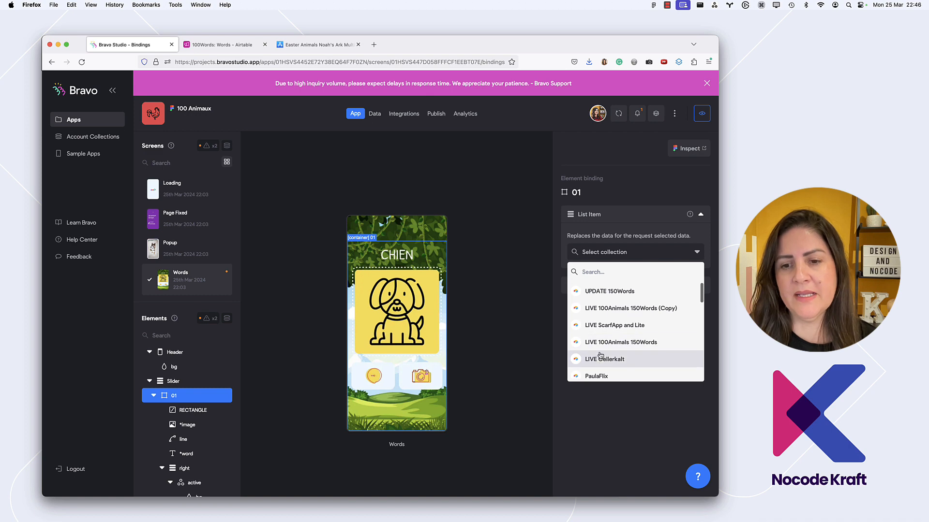
left_click(626, 343)
left_click(644, 274)
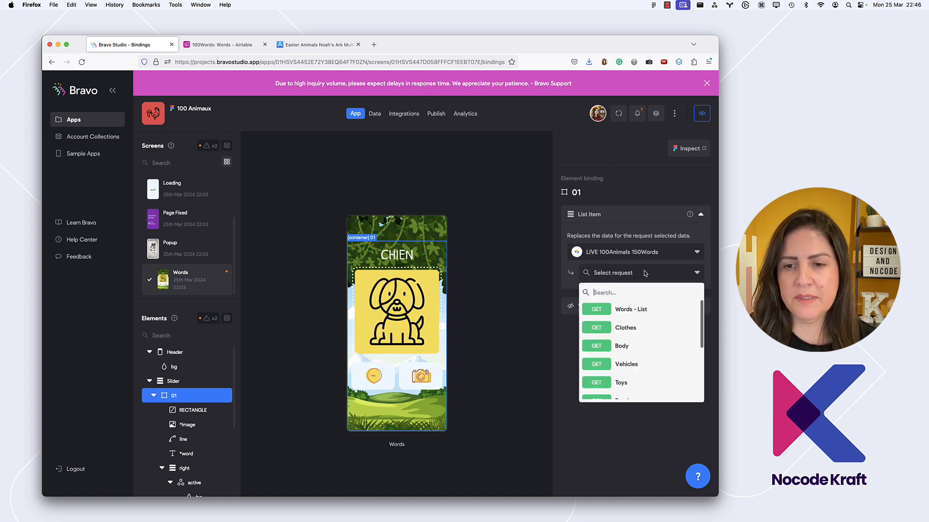
left_click(643, 310)
Change the list item request of container 01 to Animals
left_click(637, 275)
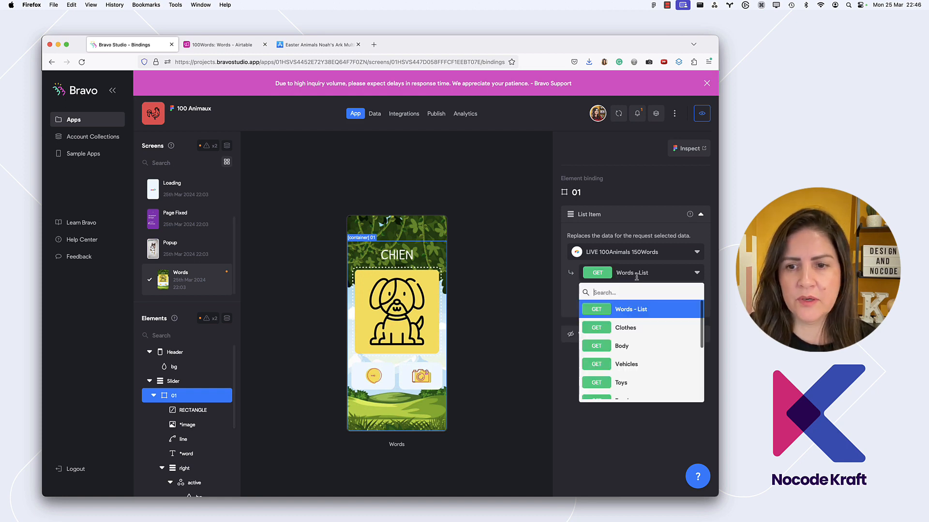
scroll(637, 338, "down", 3)
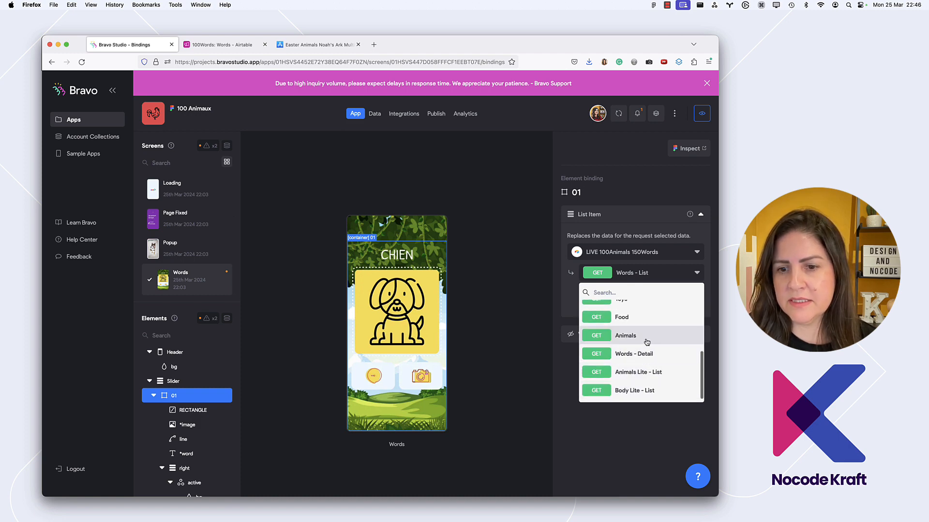
left_click(646, 342)
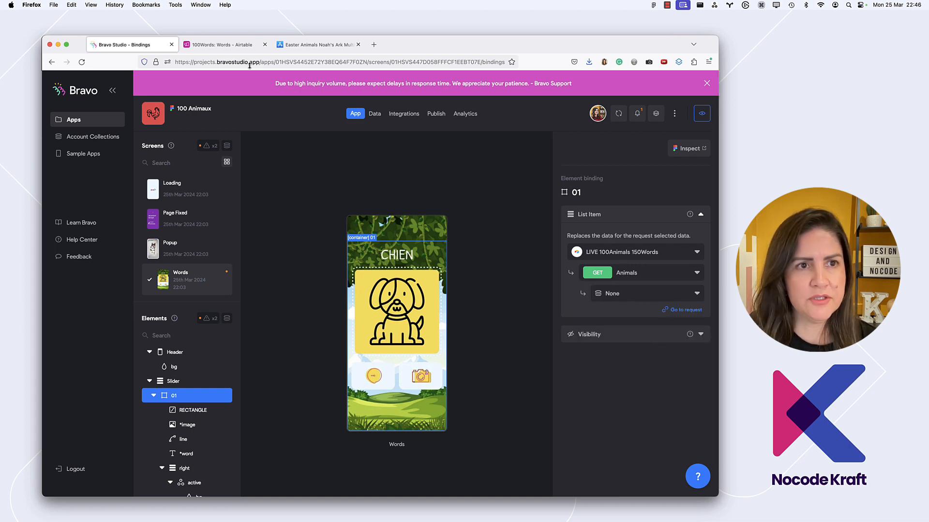
Examine the records in the animals and animal100 views of the Words table in Airtable
left_click(222, 44)
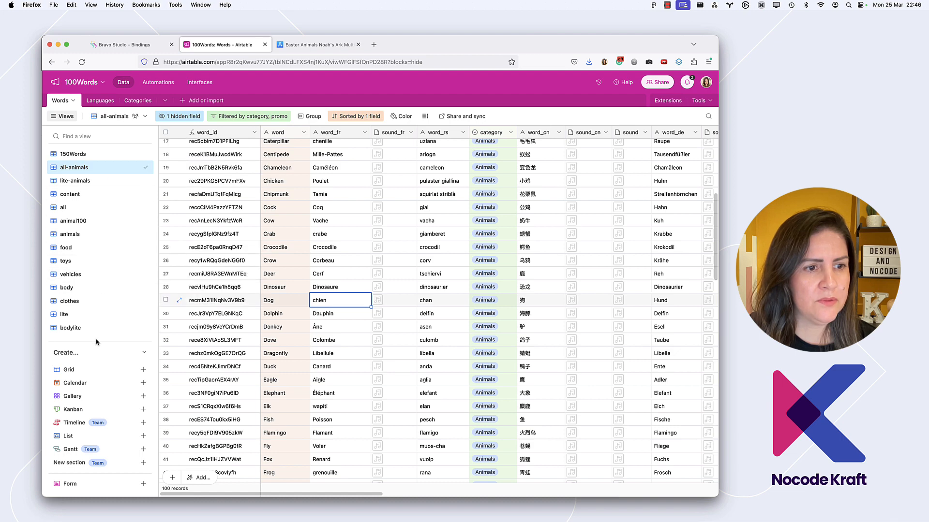
left_click(113, 235)
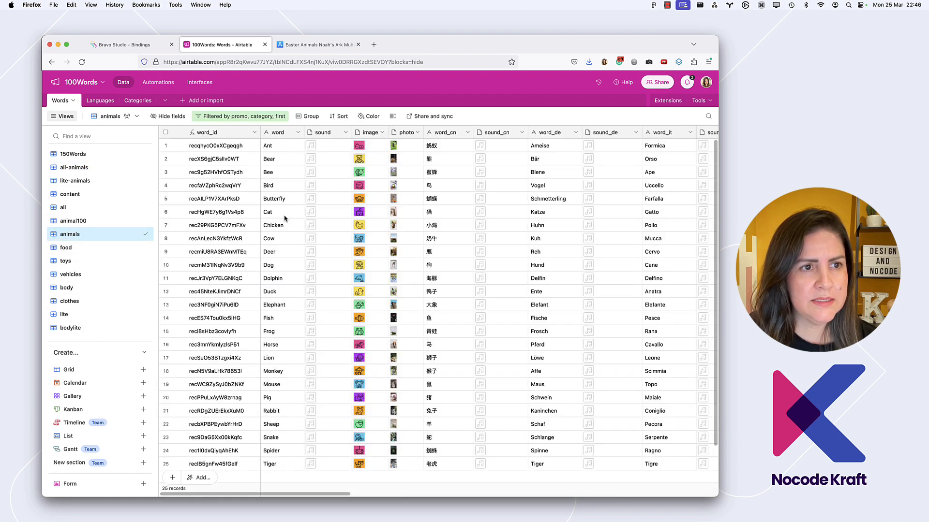
scroll(285, 218, "down", 2)
scroll(285, 218, "up", 2)
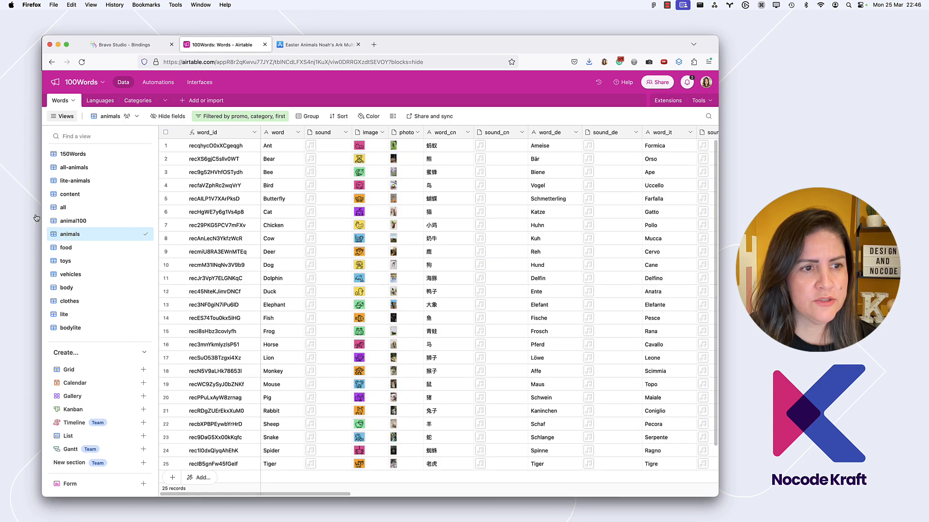
left_click(76, 220)
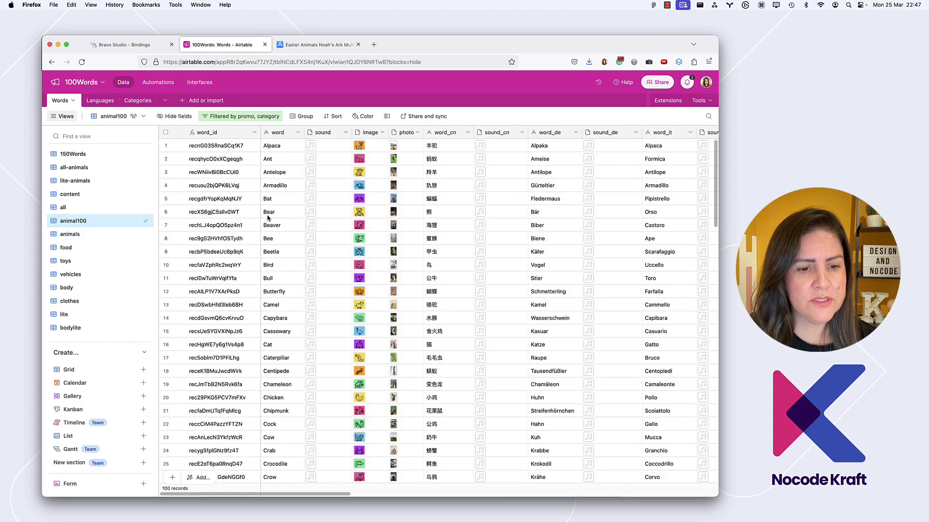
scroll(268, 218, "down", 3)
scroll(268, 218, "up", 3)
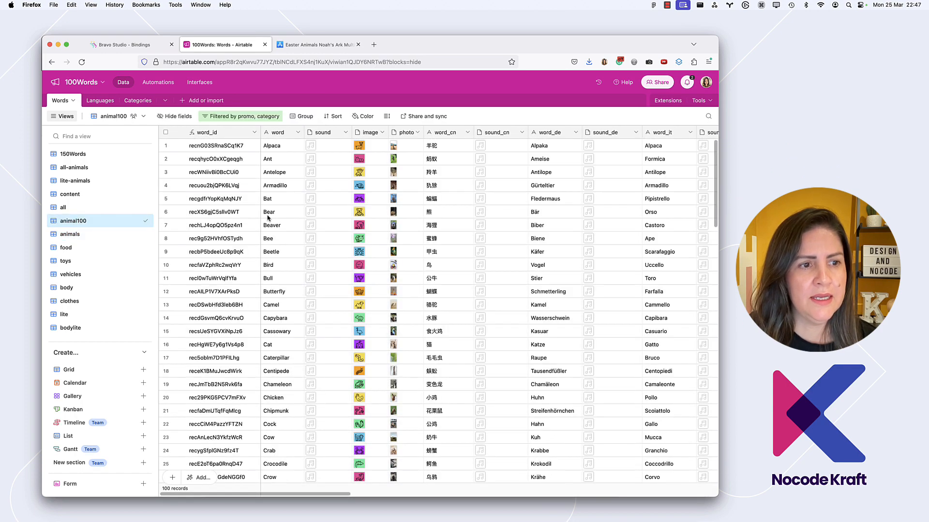
Return to Bravo Studio and compare the collection's available requests with the Airtable views to find one for the 100 animals
left_click(137, 47)
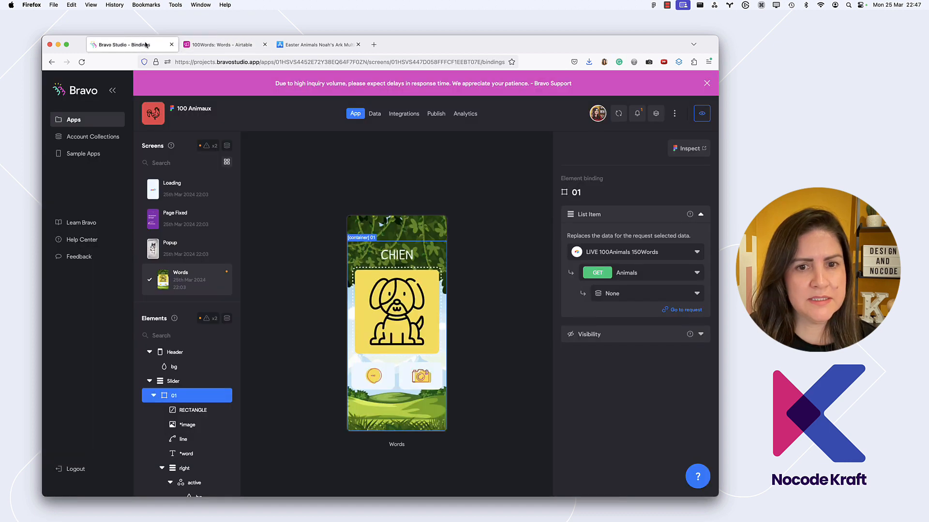
left_click(666, 277)
scroll(658, 355, "down", 5)
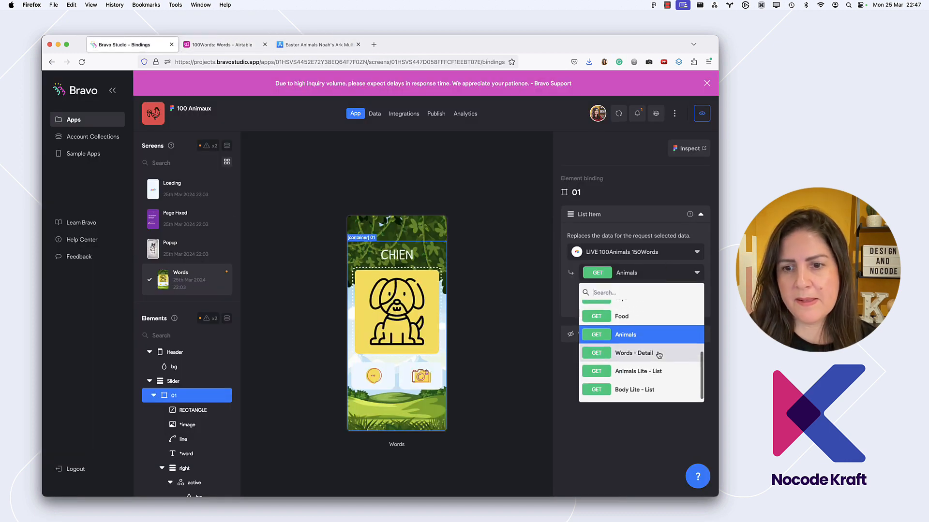
scroll(658, 354, "up", 5)
scroll(658, 354, "down", 5)
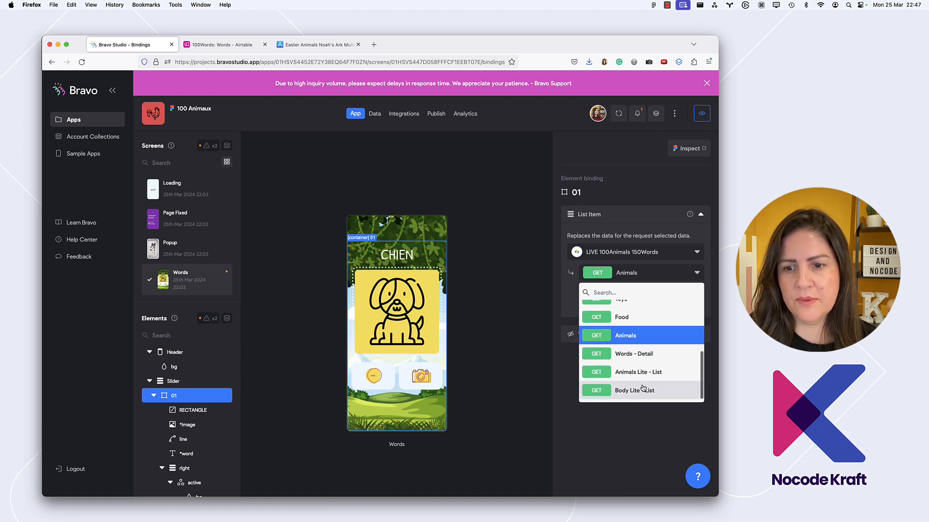
scroll(643, 373, "up", 5)
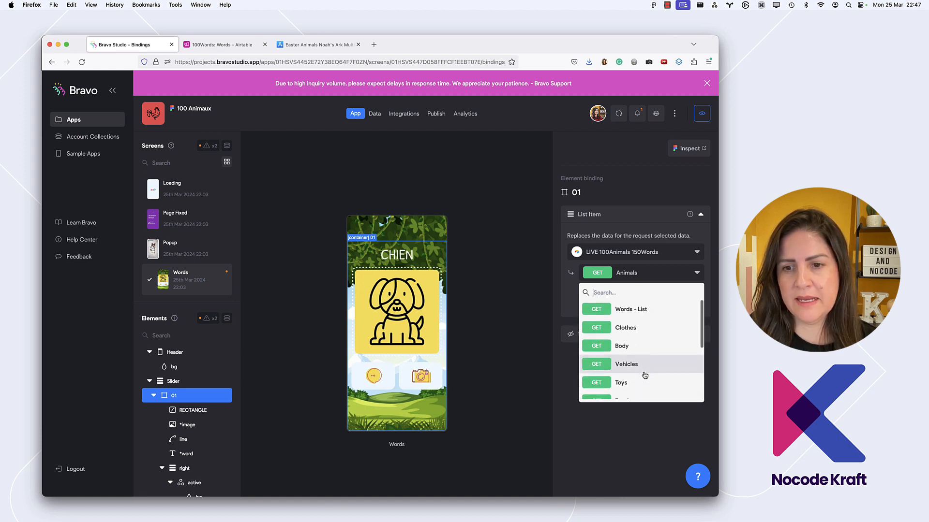
left_click(221, 45)
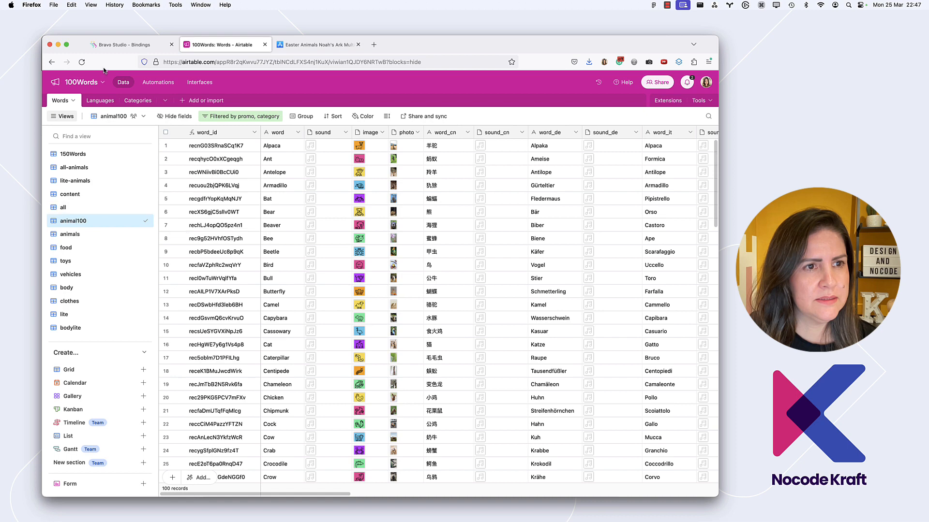
left_click(121, 45)
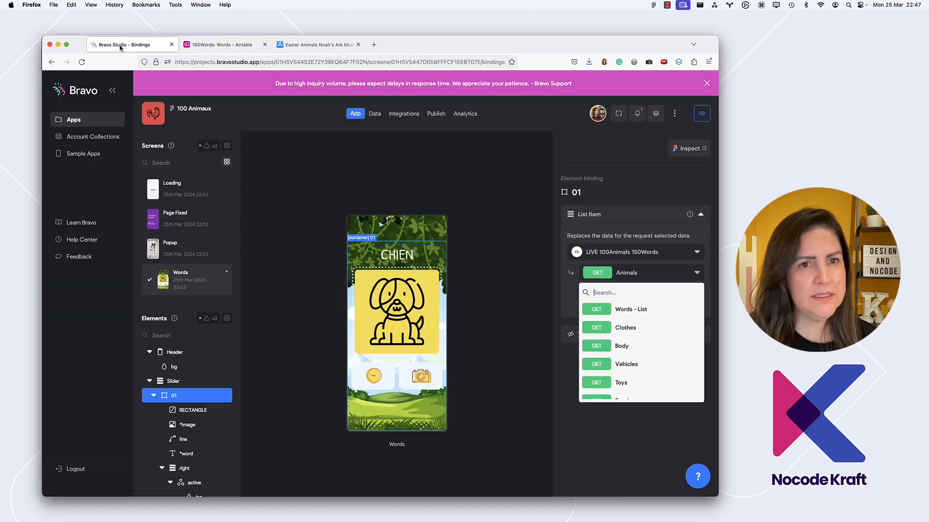
Set container 01's list item request to Words - List and open that request's page
left_click(631, 309)
left_click(686, 310, "super")
left_click(222, 43)
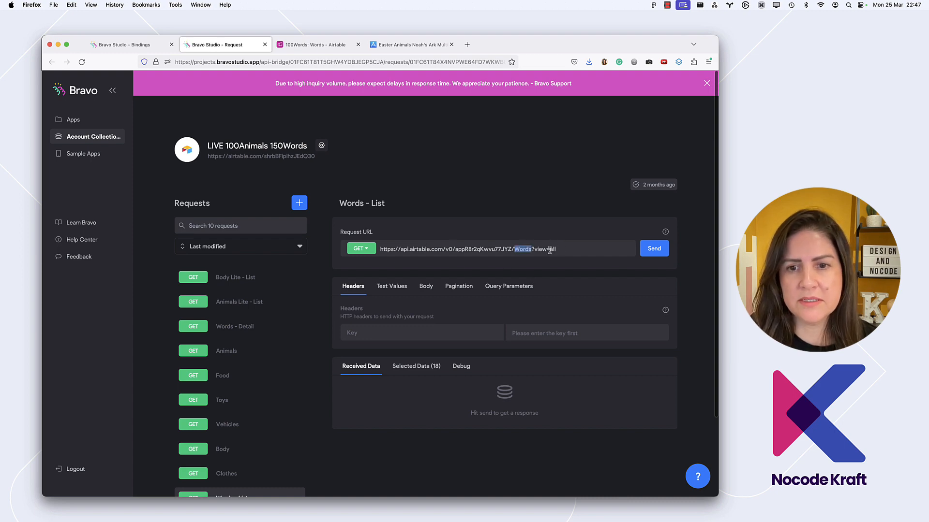
Examine the records in the all view of the Words table in Airtable
left_click(311, 44)
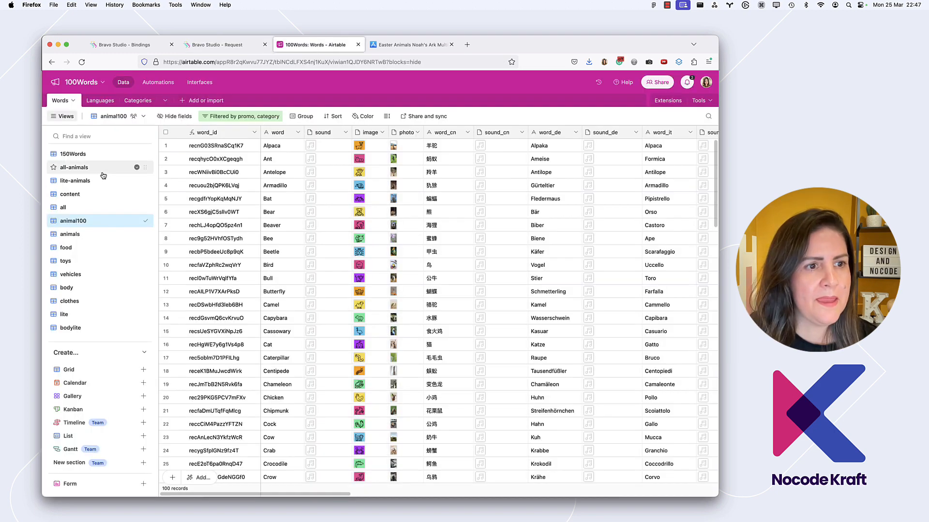
left_click(89, 208)
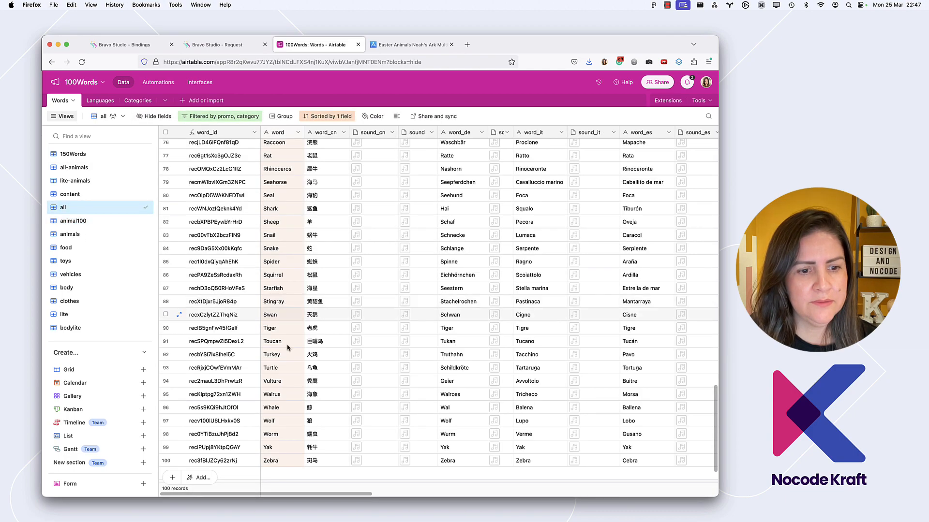
scroll(296, 391, "down", 3)
scroll(296, 391, "up", 15)
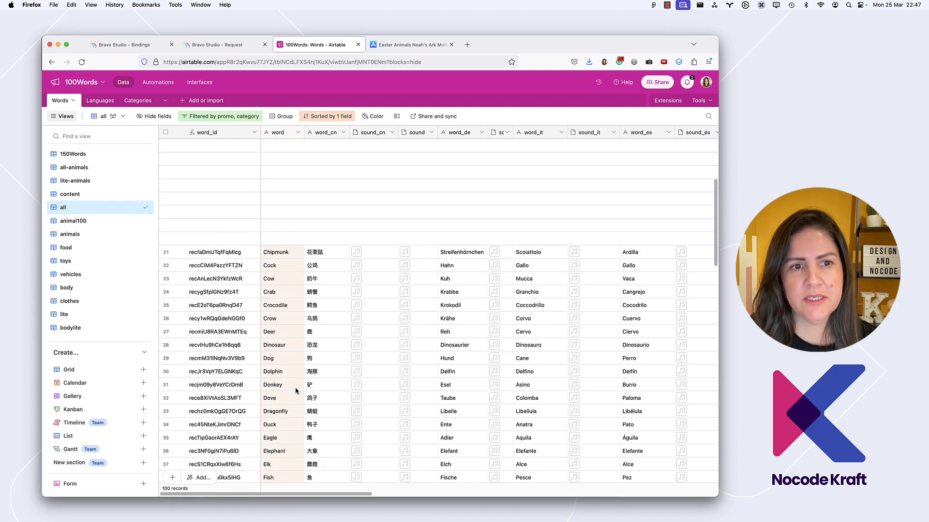
scroll(296, 391, "left", 5)
scroll(296, 390, "right", 4)
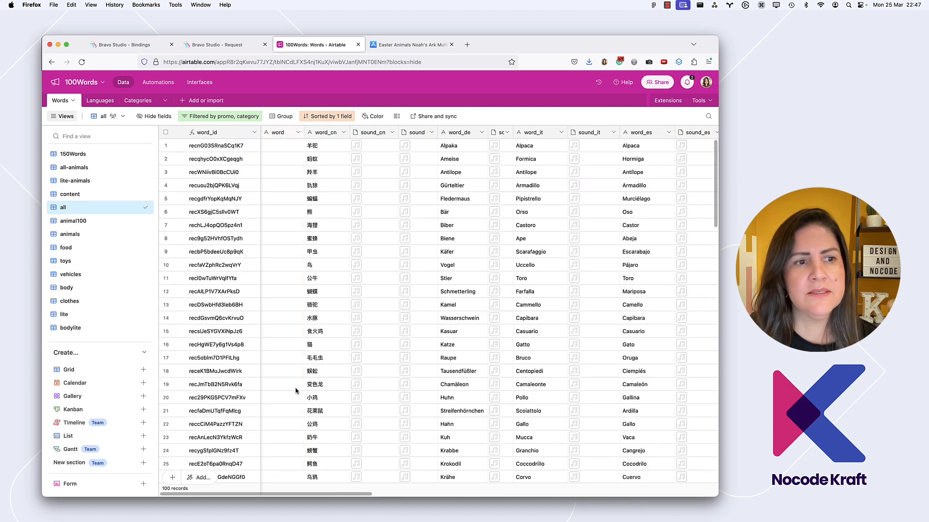
Return to the Bravo Studio bindings and bind container 01's list item to records from the Words - List request
left_click(123, 43)
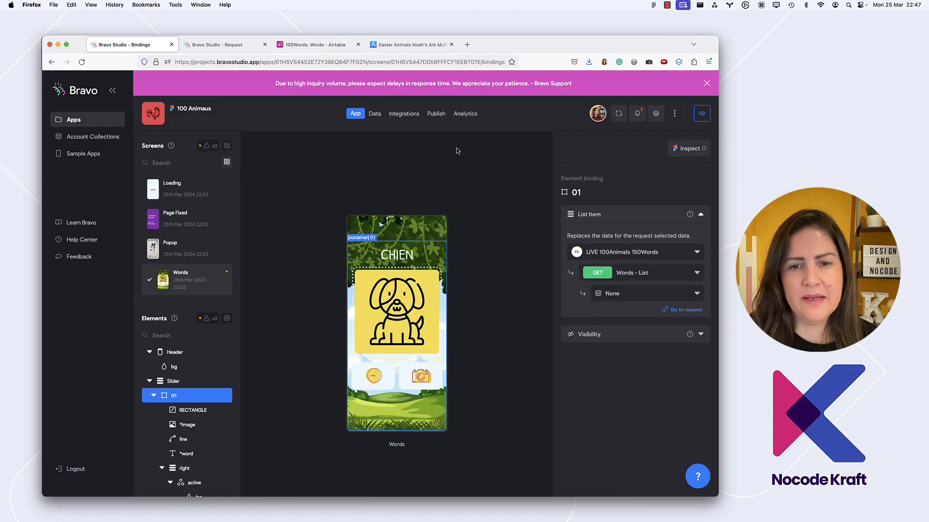
left_click(628, 293)
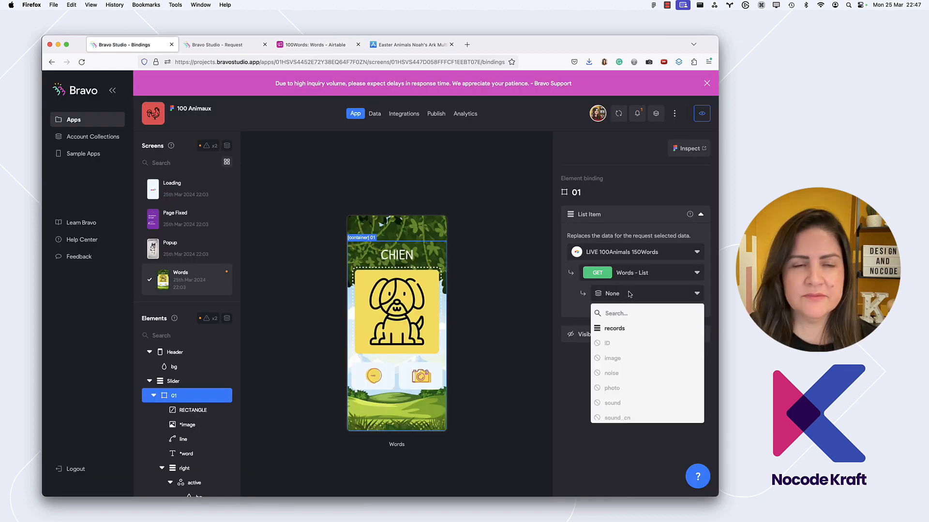
left_click(627, 329)
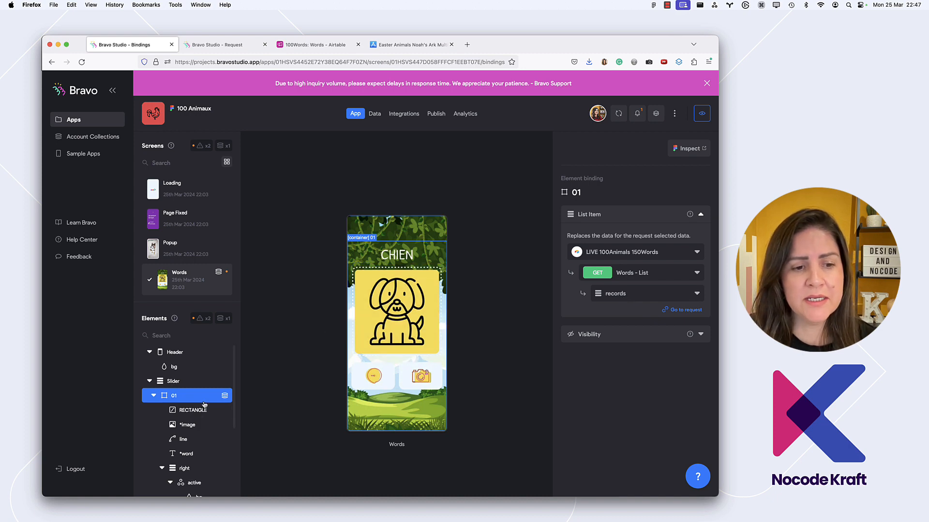
Bind the *image element inside container 01 to the image field of the Words - List request
scroll(204, 405, "down", 1)
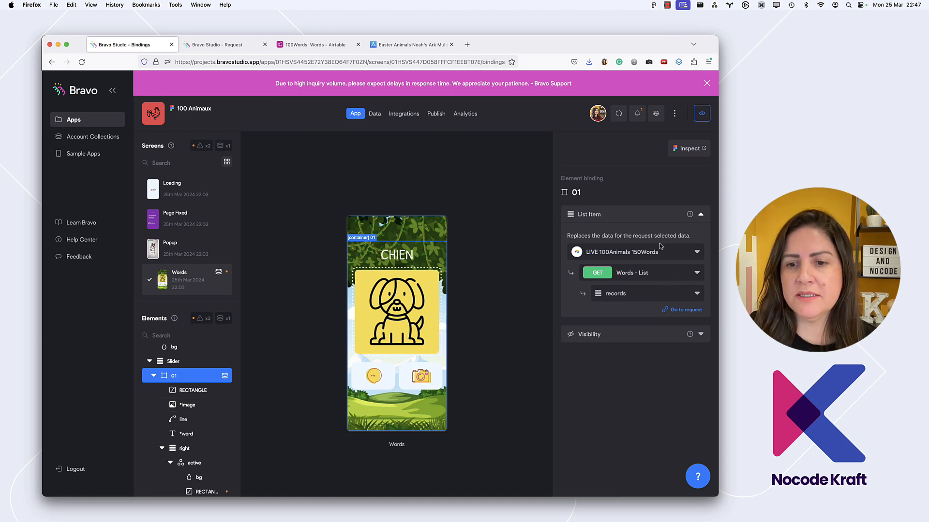
scroll(197, 402, "down", 1)
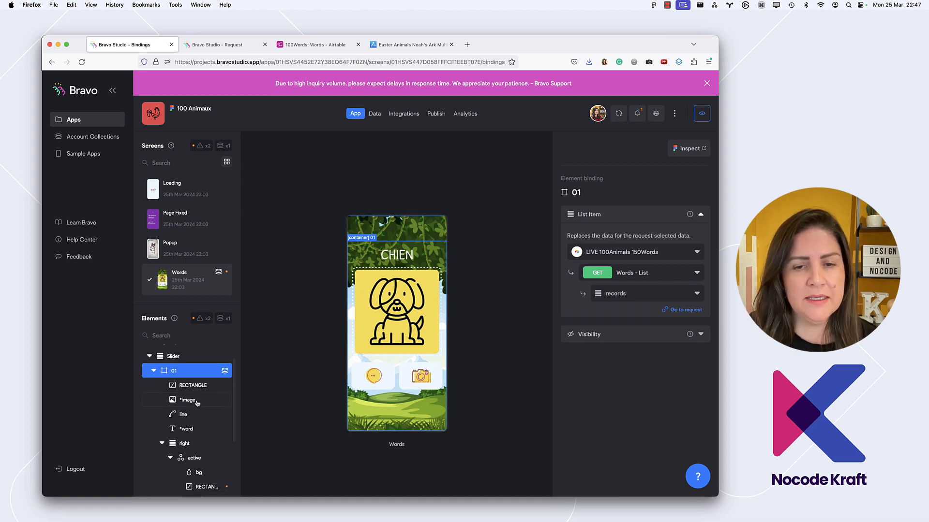
left_click(196, 402)
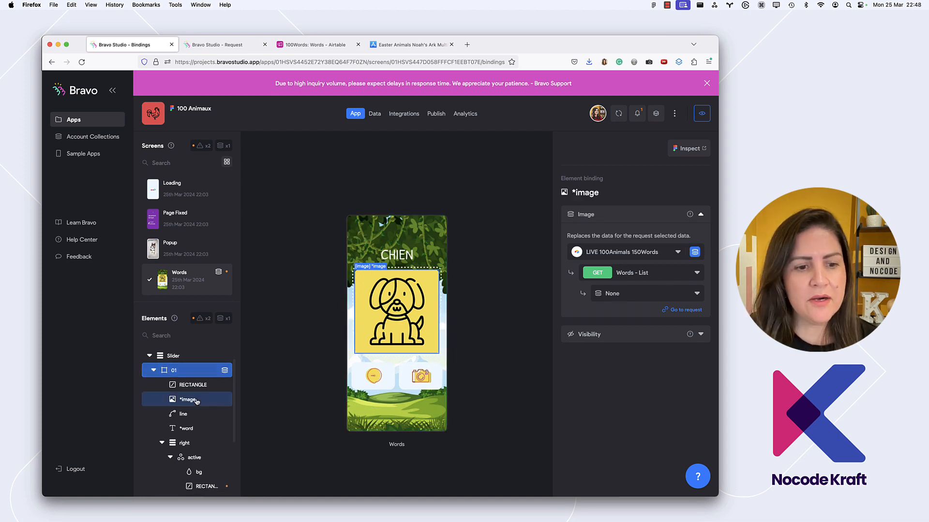
left_click(626, 290)
left_click(632, 358)
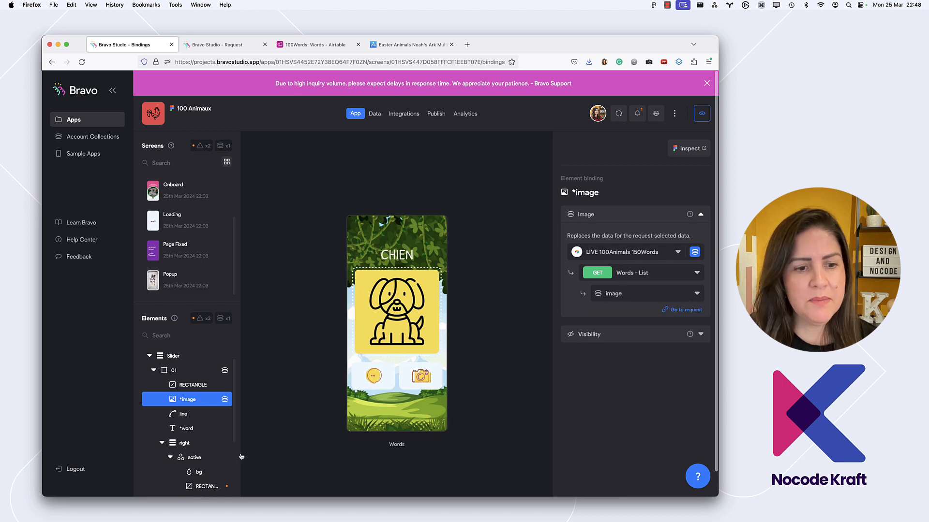
Check the Words - List fields available to the *word text element for a French word field
double_click(187, 428)
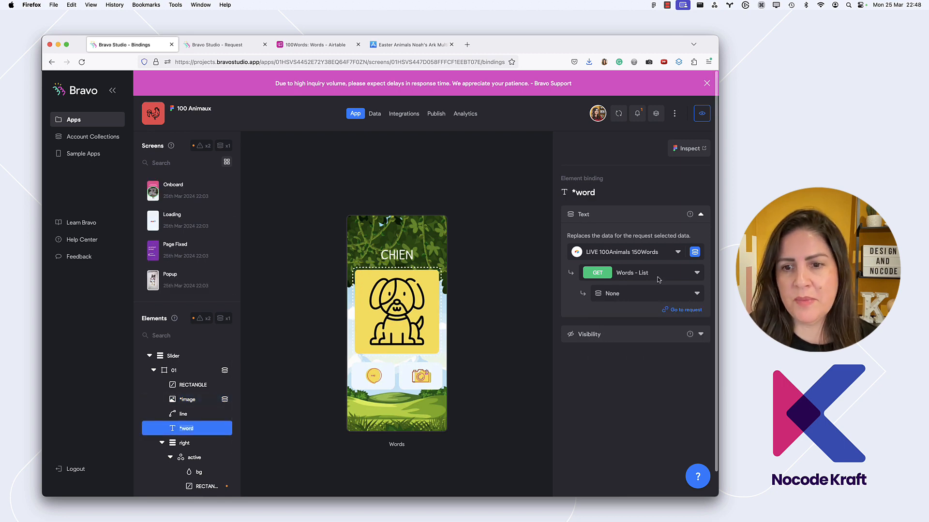
left_click(651, 294)
scroll(645, 358, "down", 5)
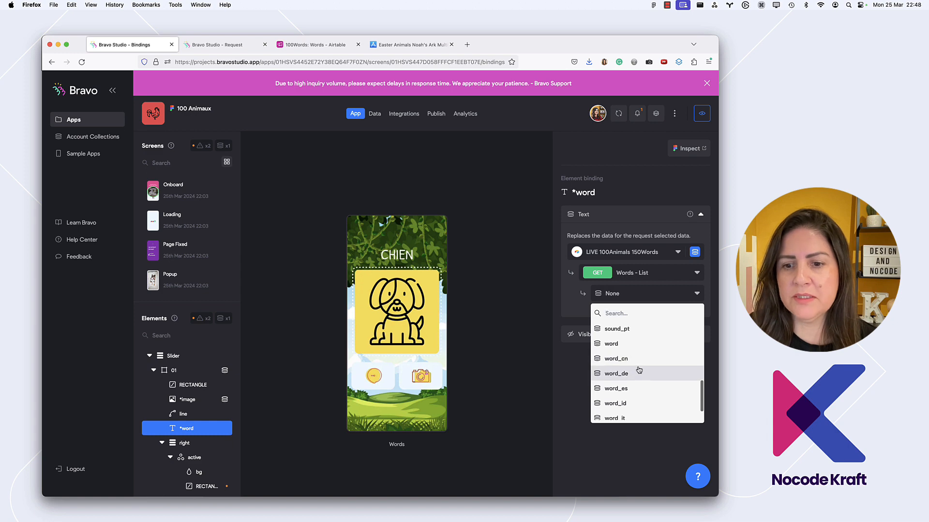
scroll(639, 370, "down", 2)
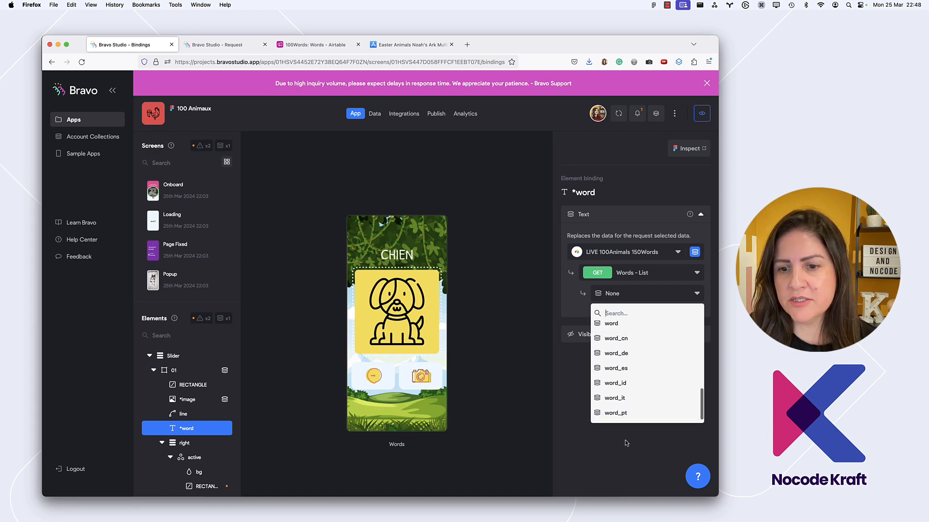
left_click(601, 467)
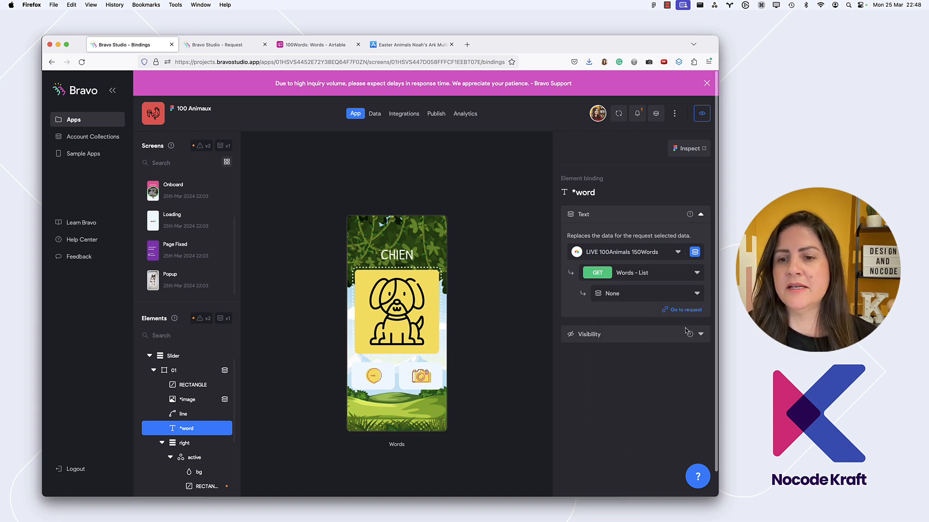
Open the Words - List request from the *word binding and send it to get a response
left_click(686, 309)
left_click(212, 44)
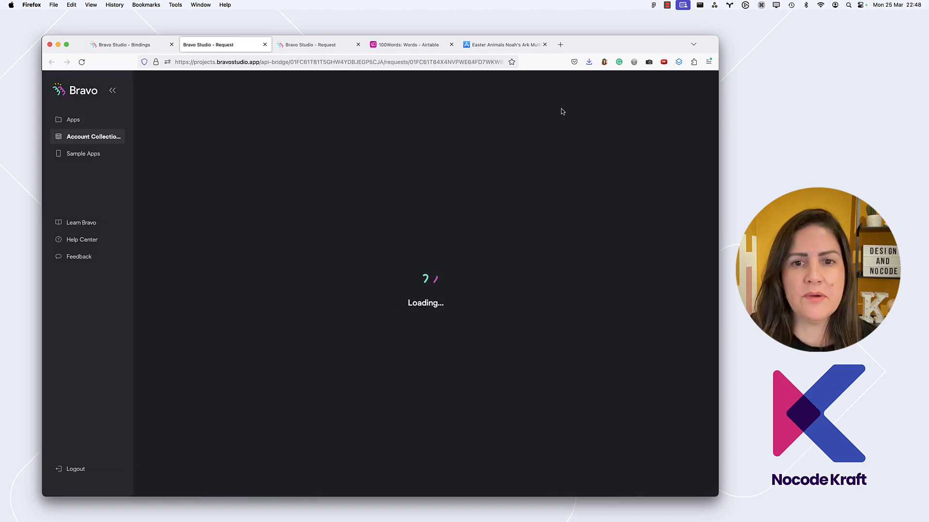
left_click(653, 248)
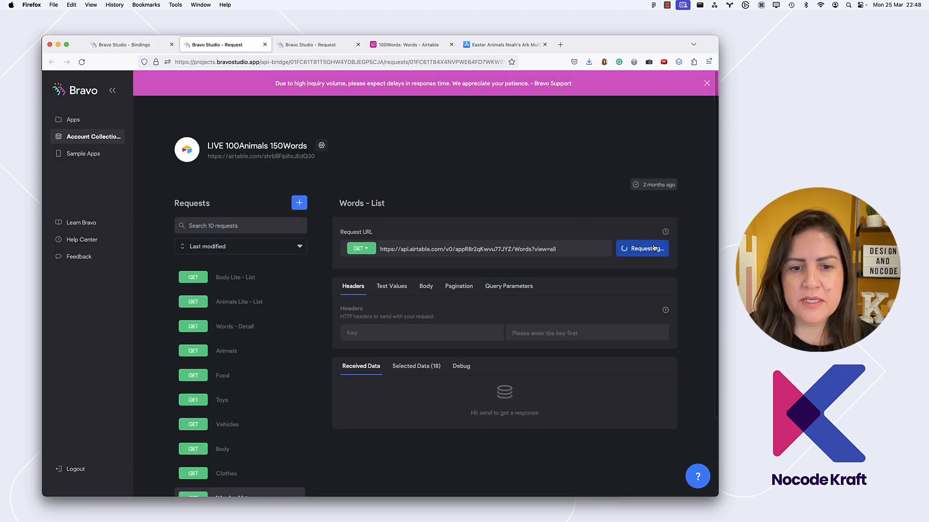
Select the French fields sound_fr[0].url and word_fr in the request's received data
scroll(568, 348, "down", 5)
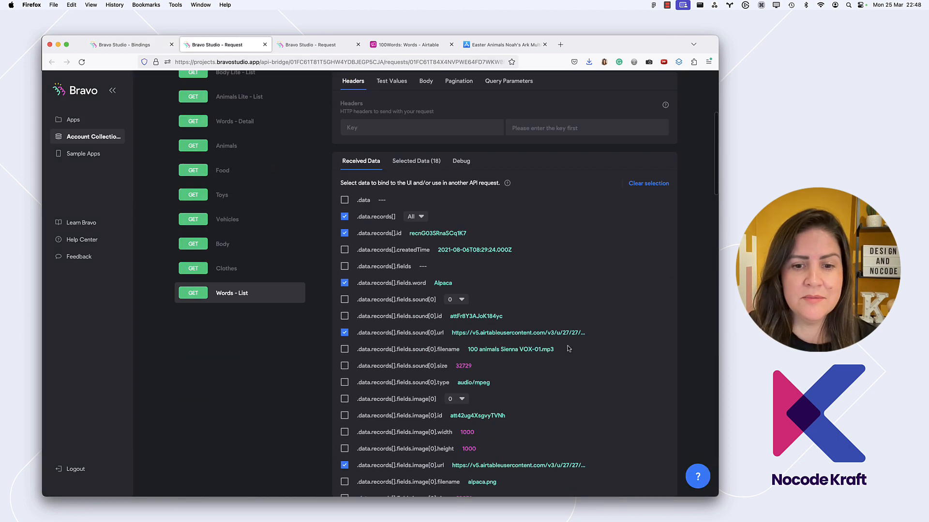
scroll(569, 348, "down", 20)
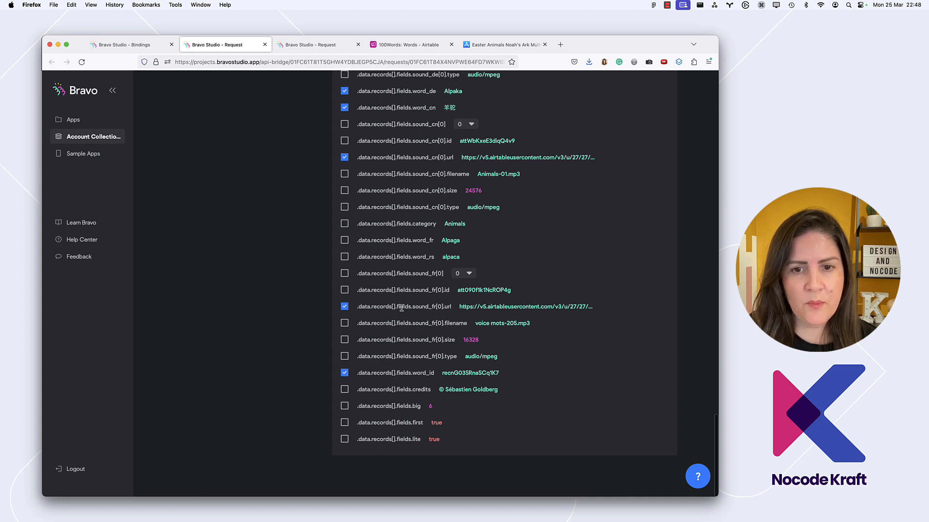
double_click(450, 240)
left_click(346, 241)
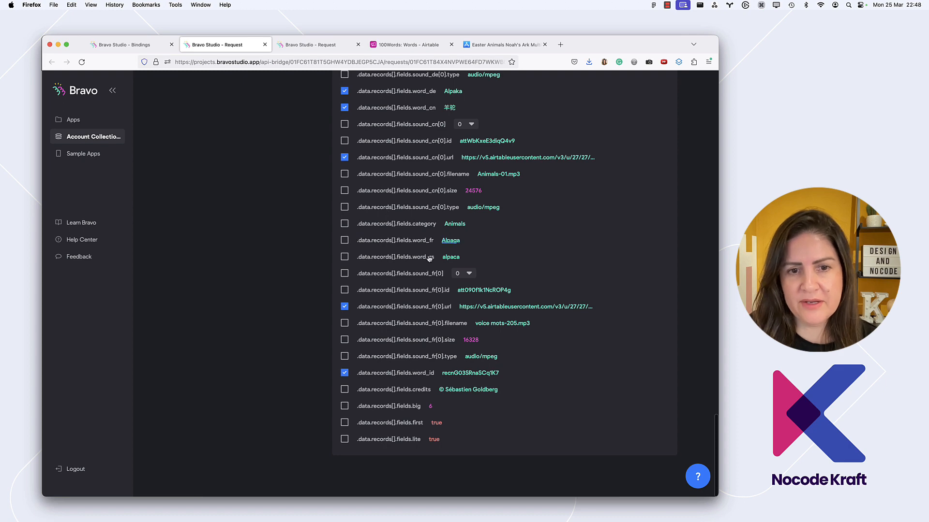
left_click(345, 239)
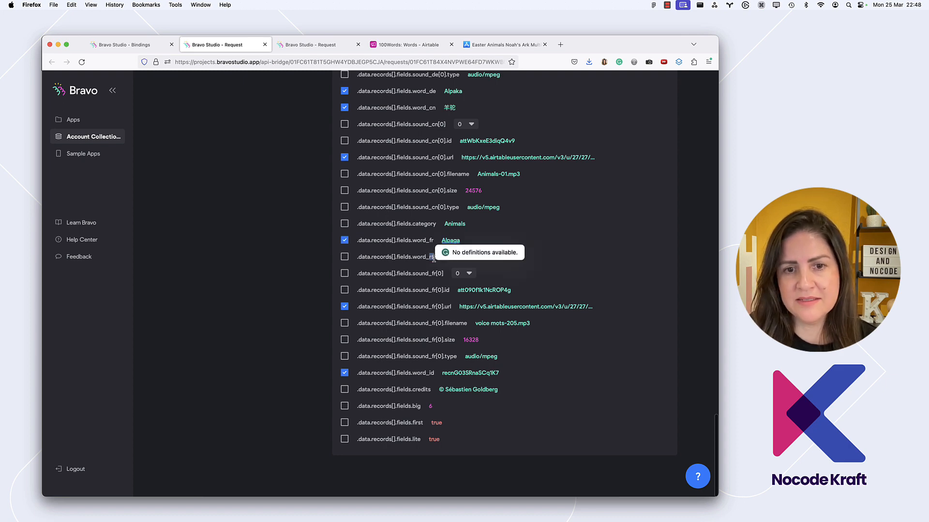
Rename the variables of the newly selected French sound and word data to sound_fr and word_fr
scroll(436, 260, "up", 20)
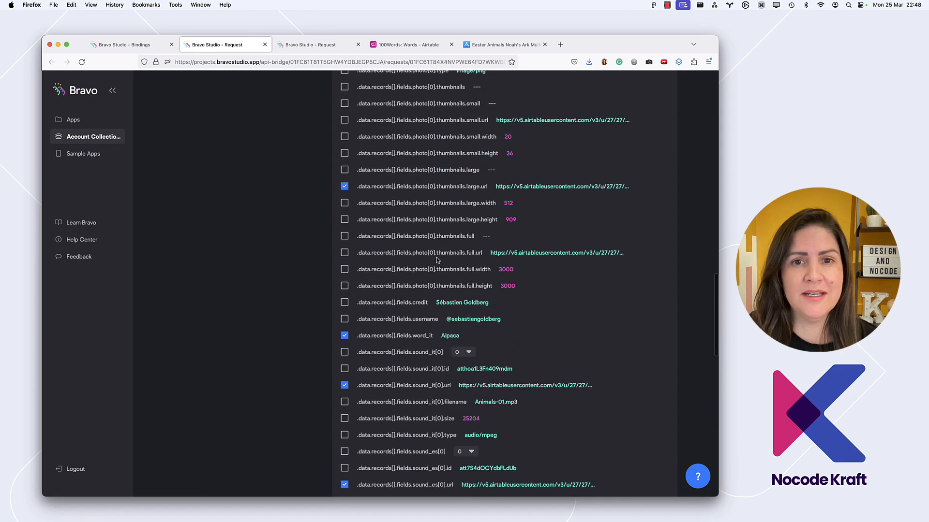
scroll(426, 264, "up", 2)
left_click(420, 266)
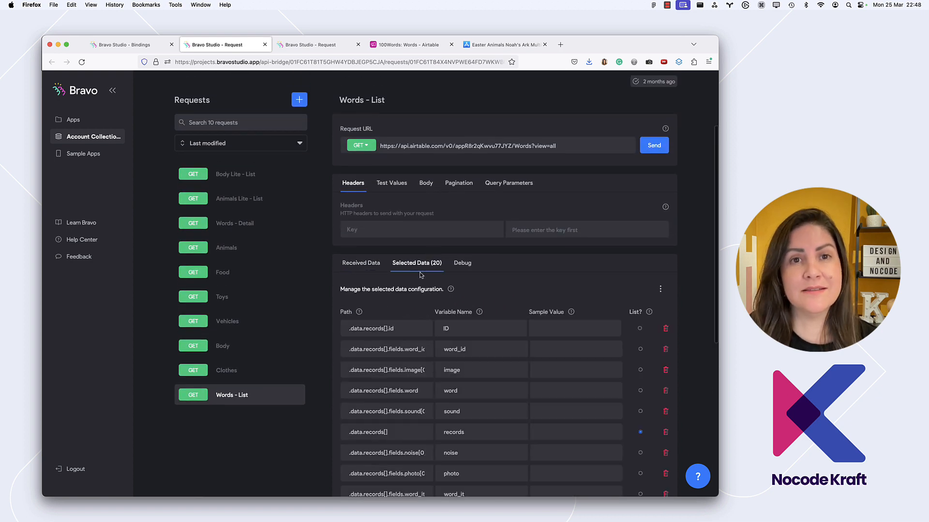
scroll(434, 309, "down", 10)
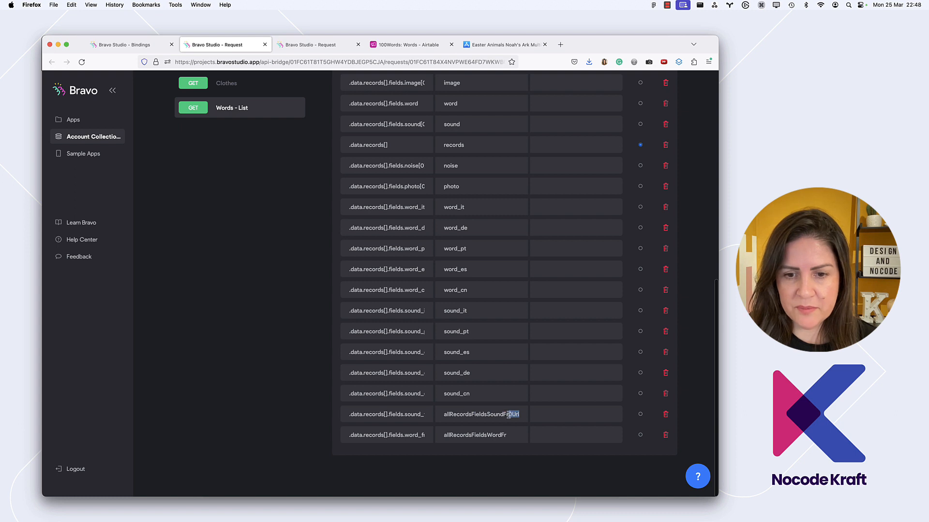
double_click(461, 393)
key("super+c")
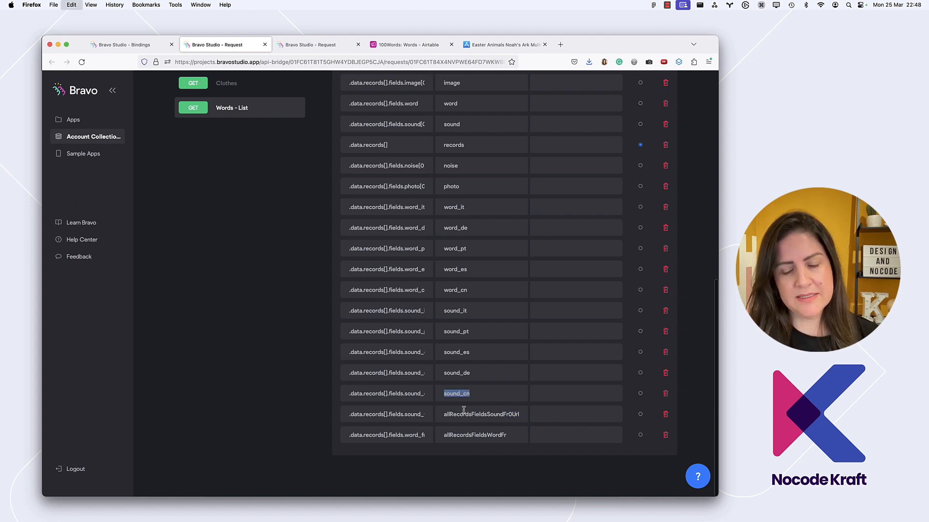
left_click(459, 419)
key("super+a")
key("super+v")
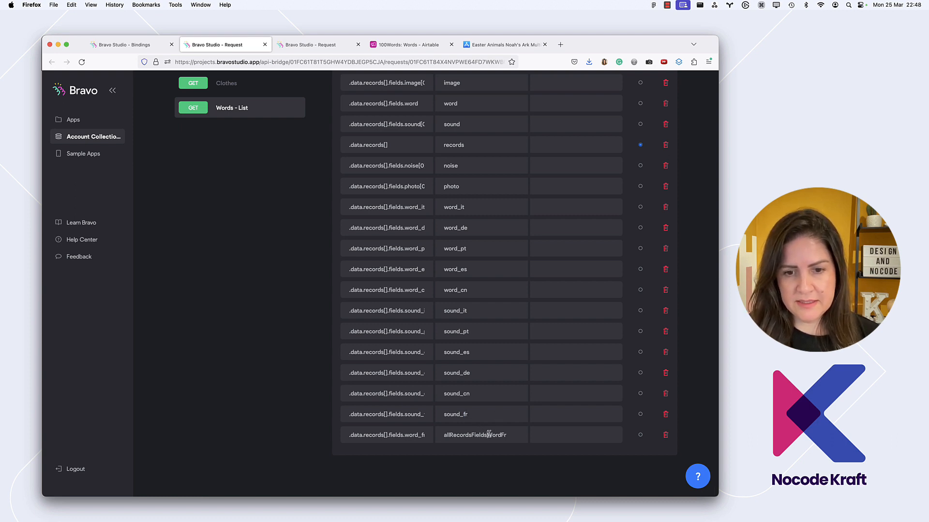
key("super+a")
type("wor")
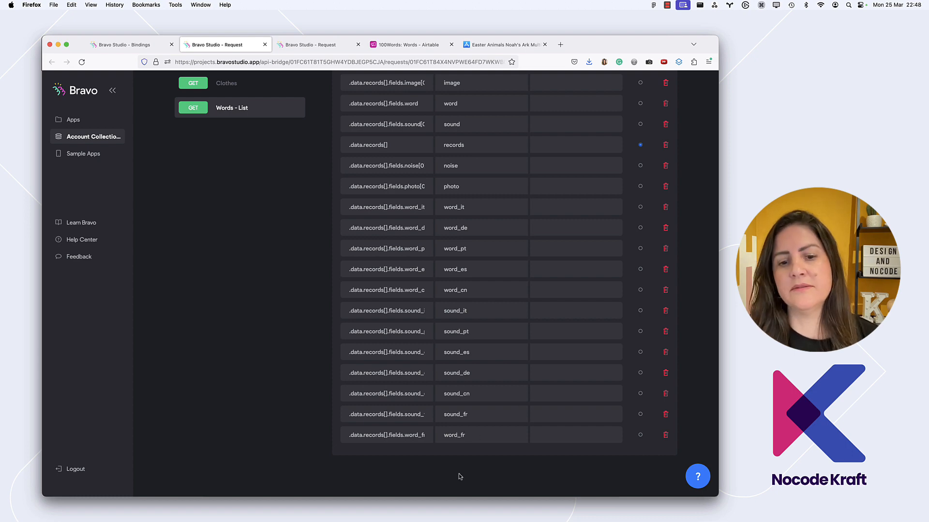
Return to the bindings and bind the *word text element to the word_fr field
left_click(124, 44)
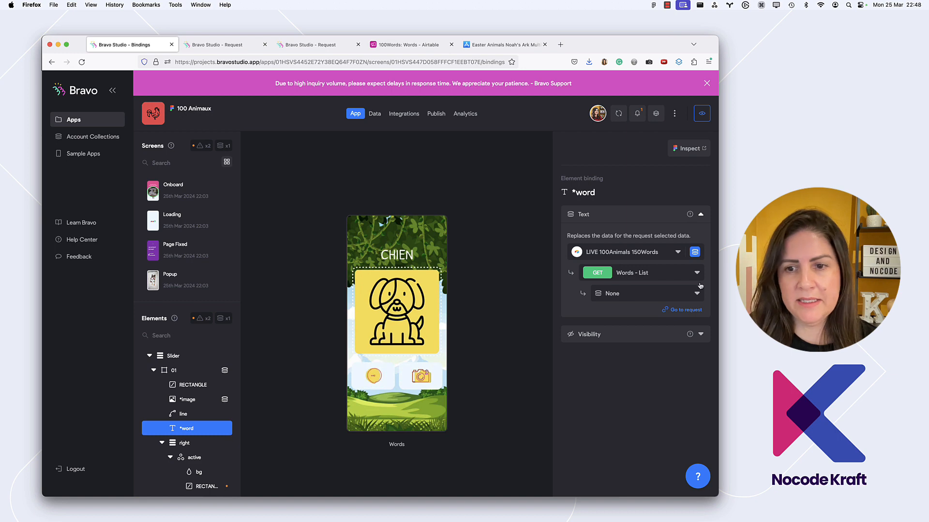
left_click(657, 294)
type("w")
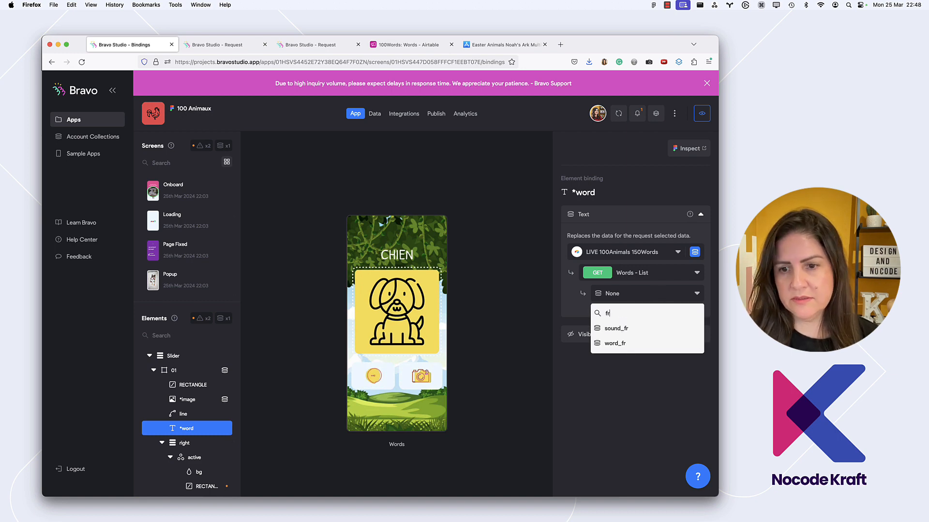
left_click(621, 345)
Bind the Play Audio URL of the *play element to the sound_fr field of Words - List
scroll(189, 419, "down", 3)
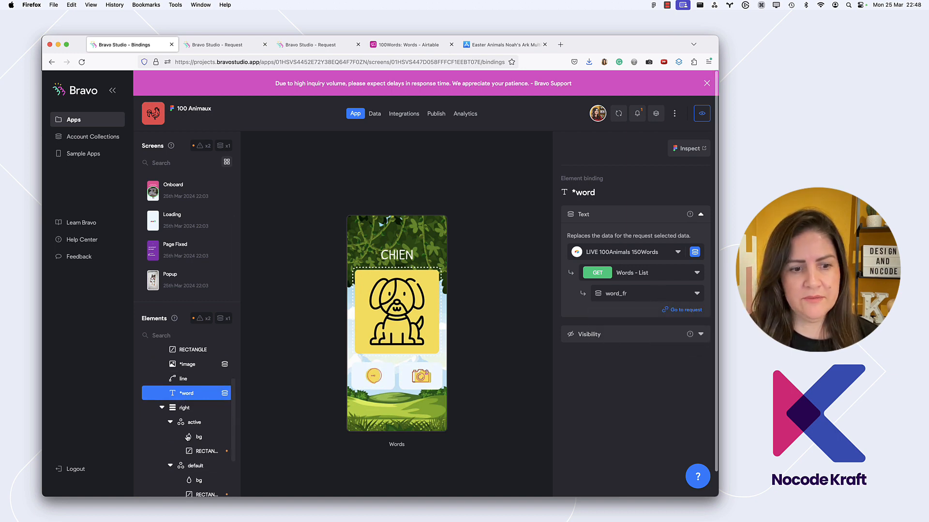
left_click(199, 456)
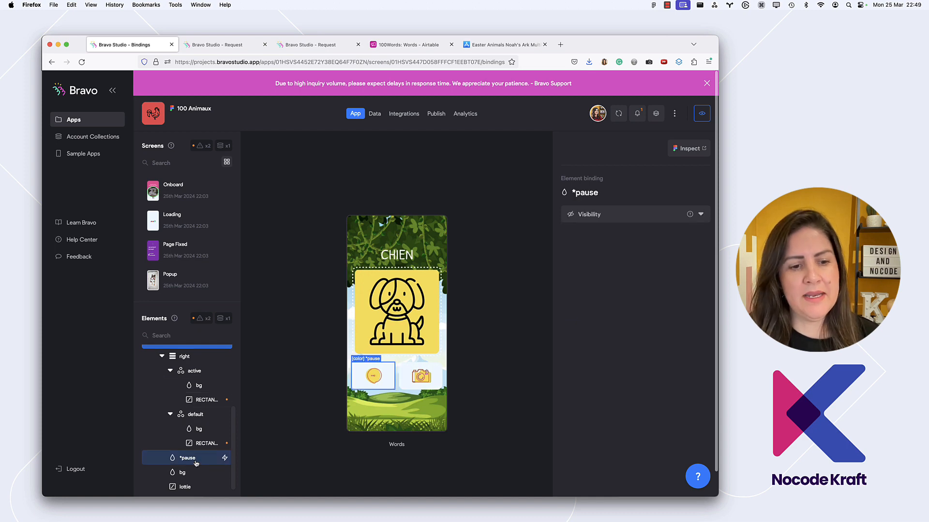
scroll(194, 466, "down", 2)
left_click(194, 468)
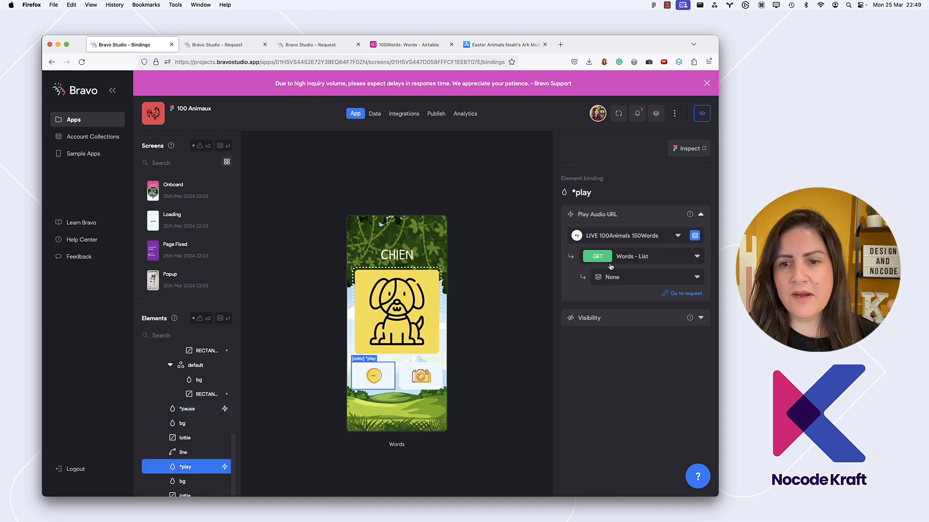
left_click(644, 279)
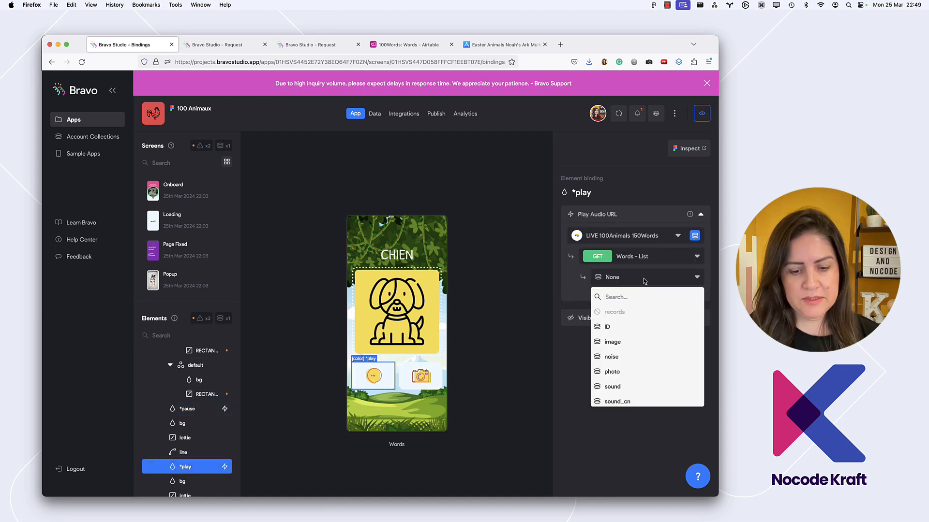
type("fr")
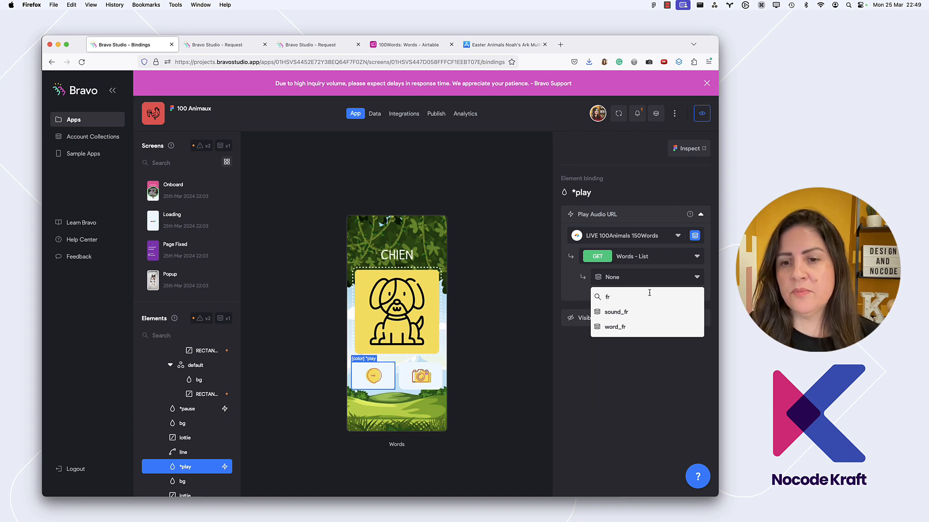
left_click(623, 312)
left_click(491, 365)
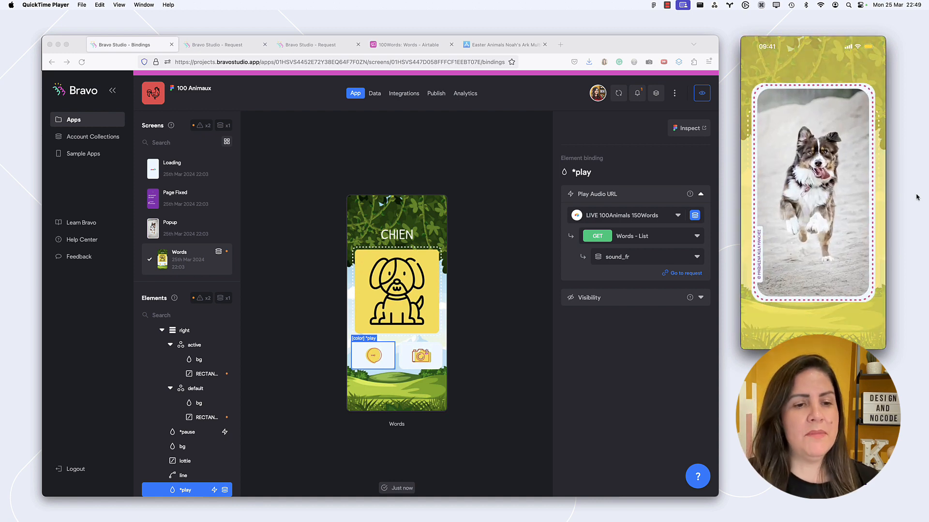
Open the Popup screen and set its Container's List Item request to Words - Detail
left_click(157, 229)
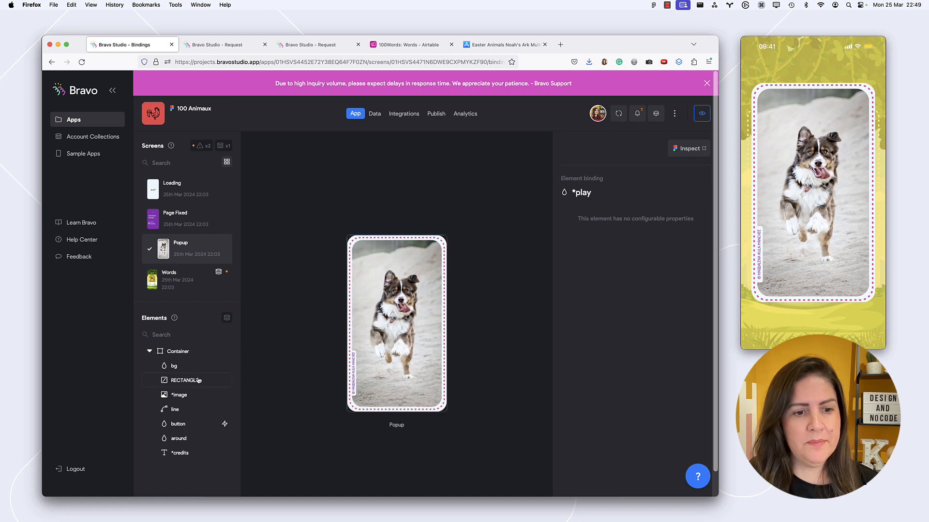
left_click(201, 350)
scroll(435, 290, "down", 1)
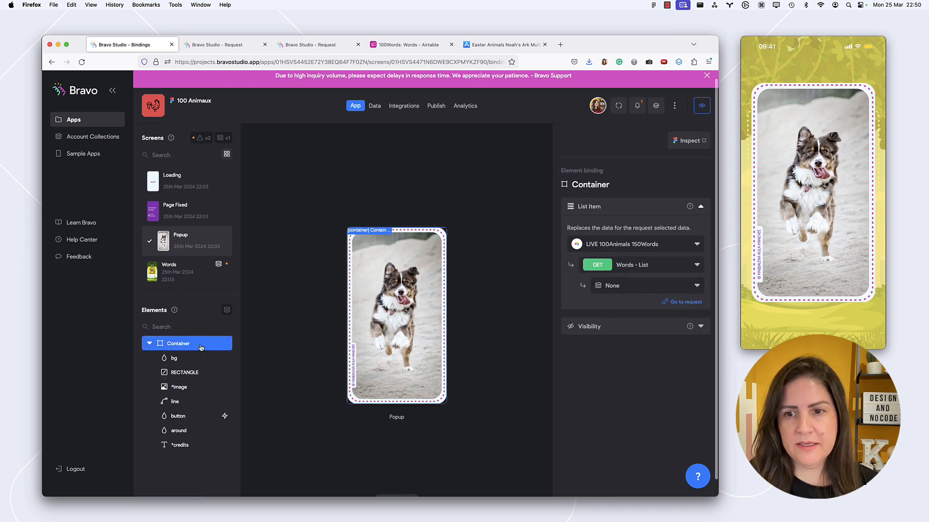
left_click(647, 263)
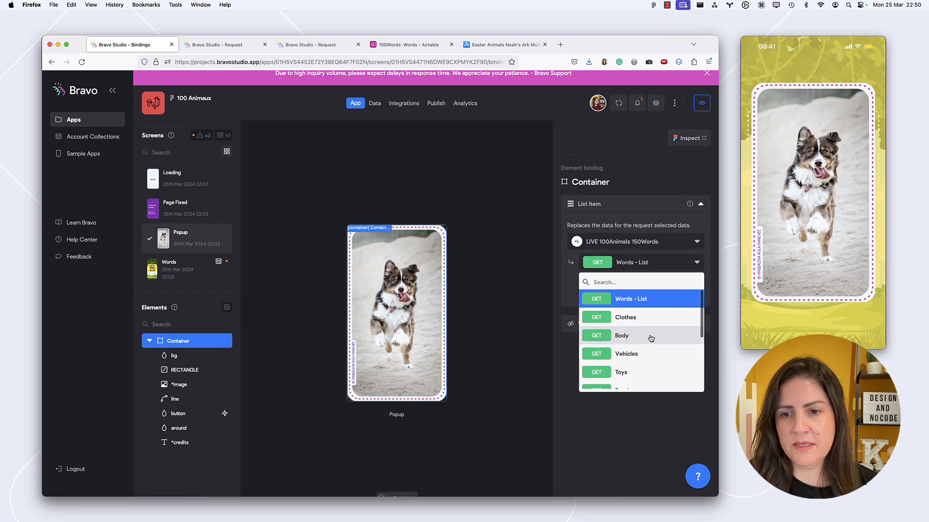
scroll(648, 338, "down", 3)
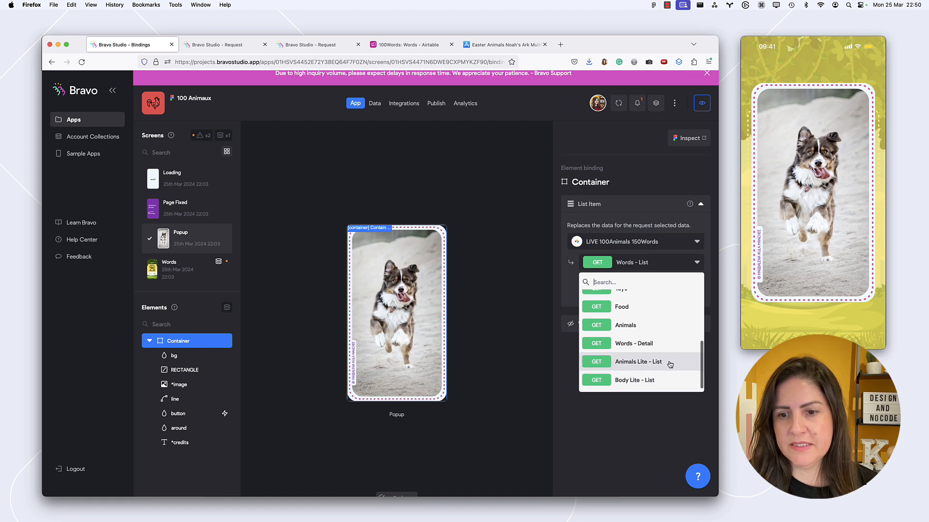
left_click(662, 345)
left_click(653, 288)
left_click(648, 286)
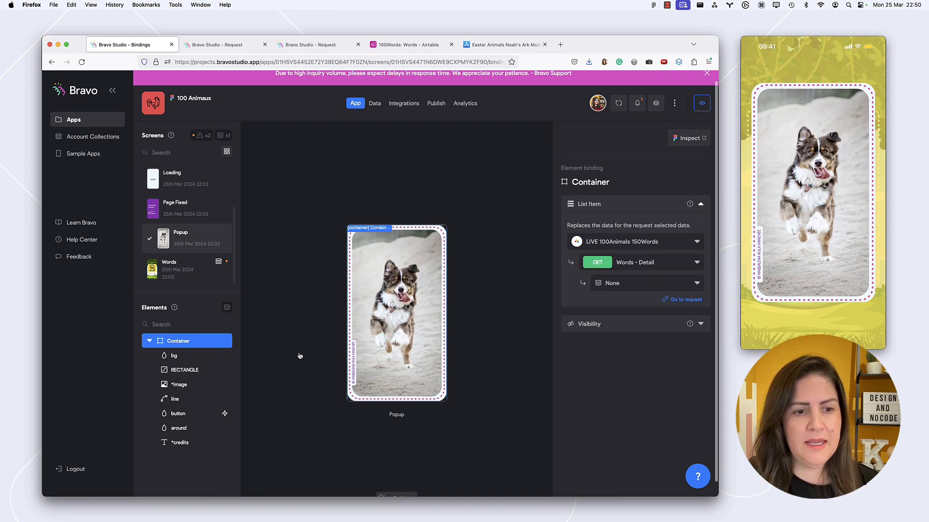
Bind the Popup screen's *image element to the photo field of the Words - Detail request
left_click(188, 383)
left_click(622, 286)
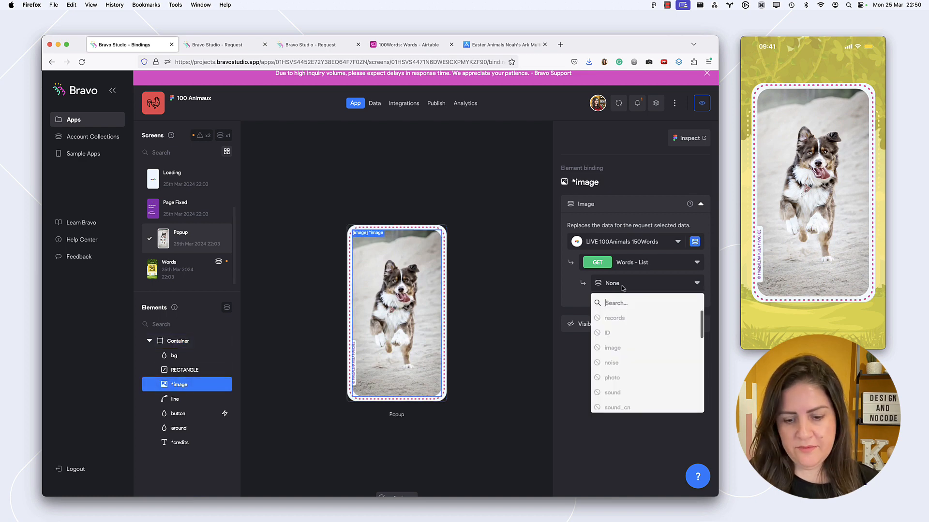
left_click(698, 262)
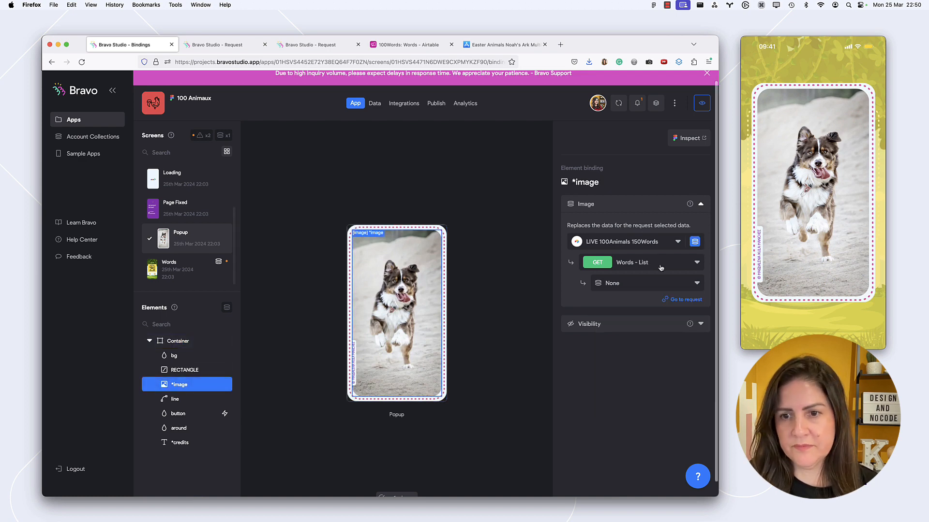
left_click(697, 262)
scroll(640, 339, "down", 3)
left_click(634, 342)
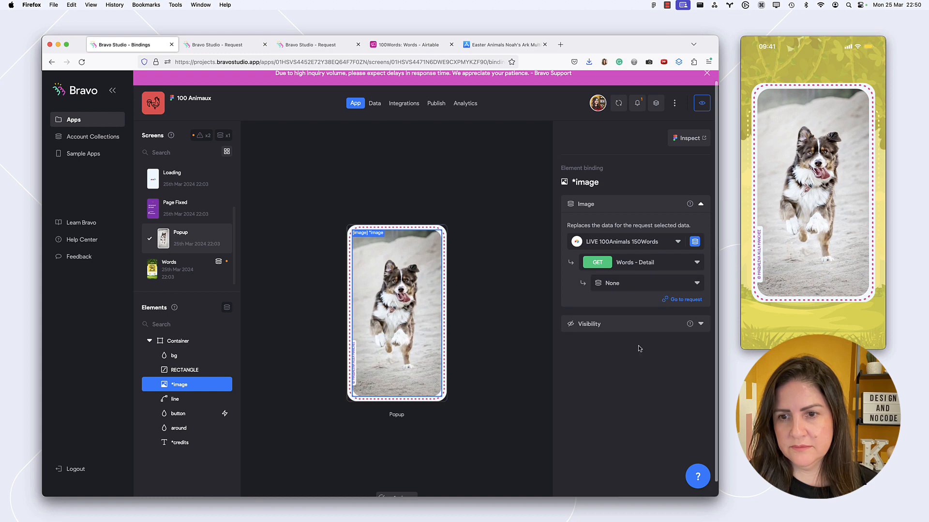
left_click(641, 285)
scroll(636, 338, "down", 2)
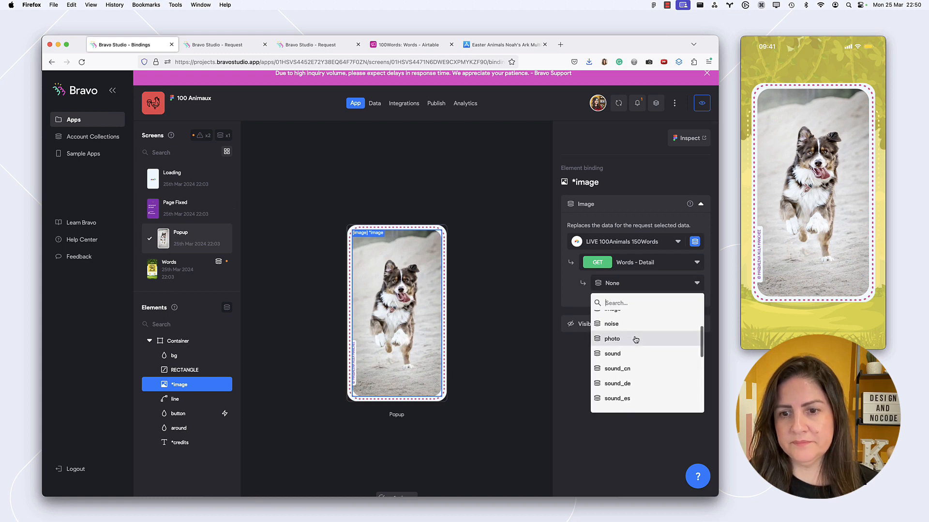
scroll(635, 340, "up", 1)
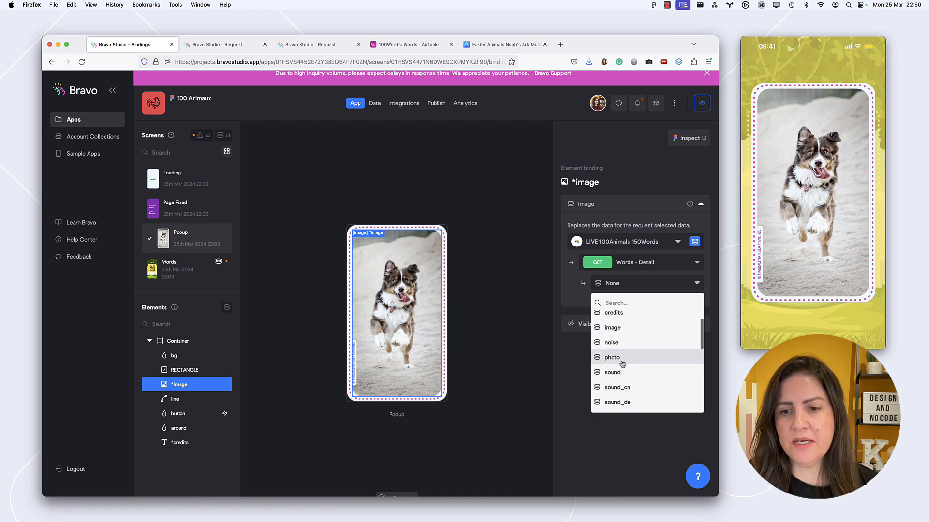
left_click(623, 360)
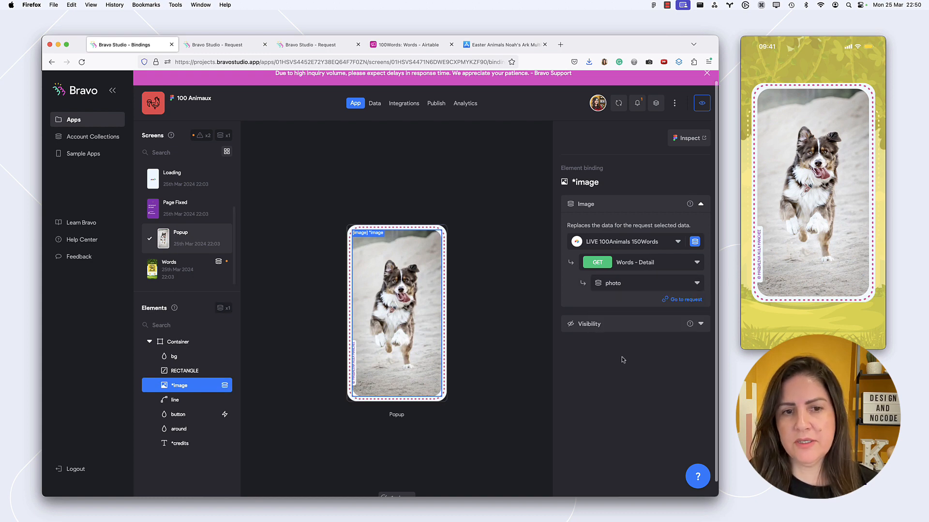
Bind the Popup screen's *credits text element to the credits field of Words - Detail
left_click(184, 415)
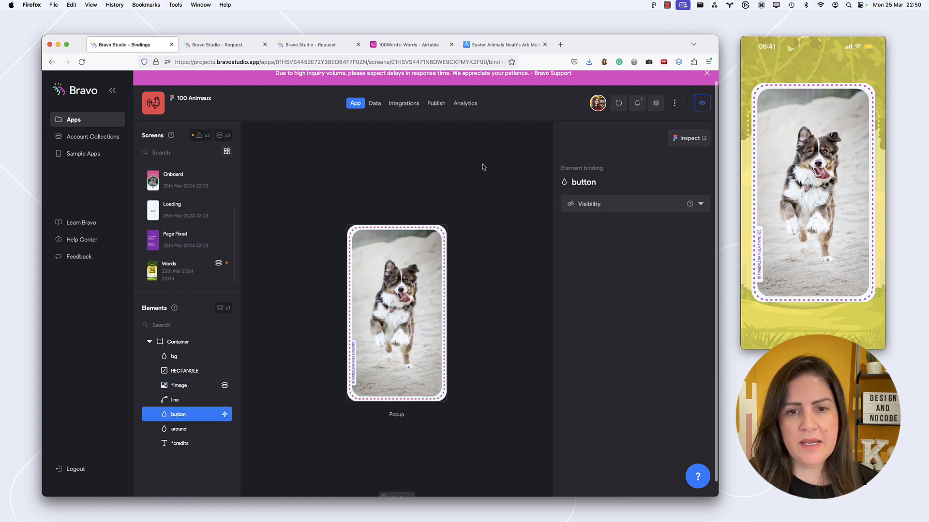
left_click(198, 345)
left_click(182, 452)
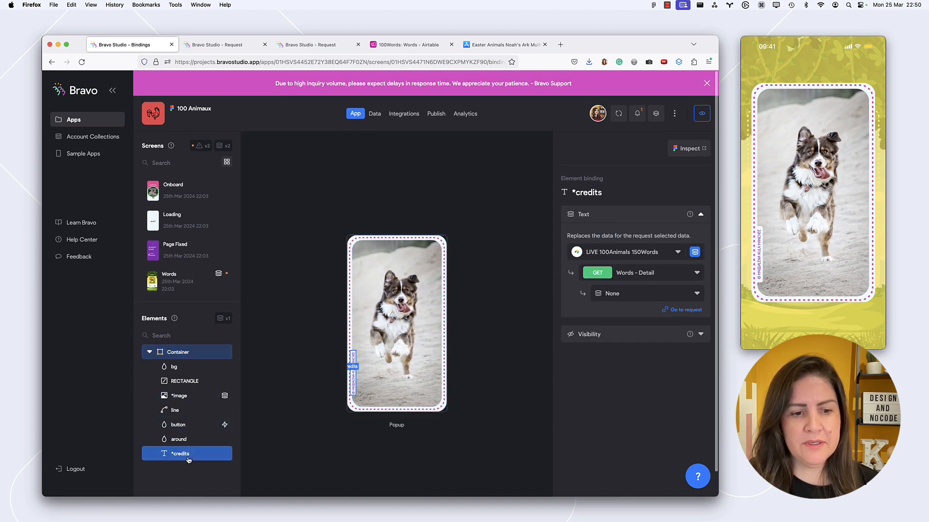
left_click(642, 294)
type("cre")
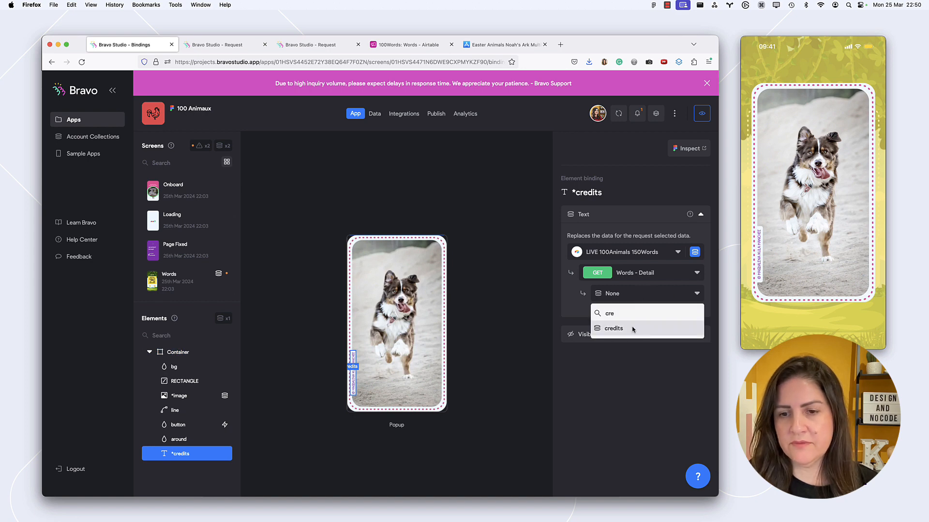
left_click(632, 328)
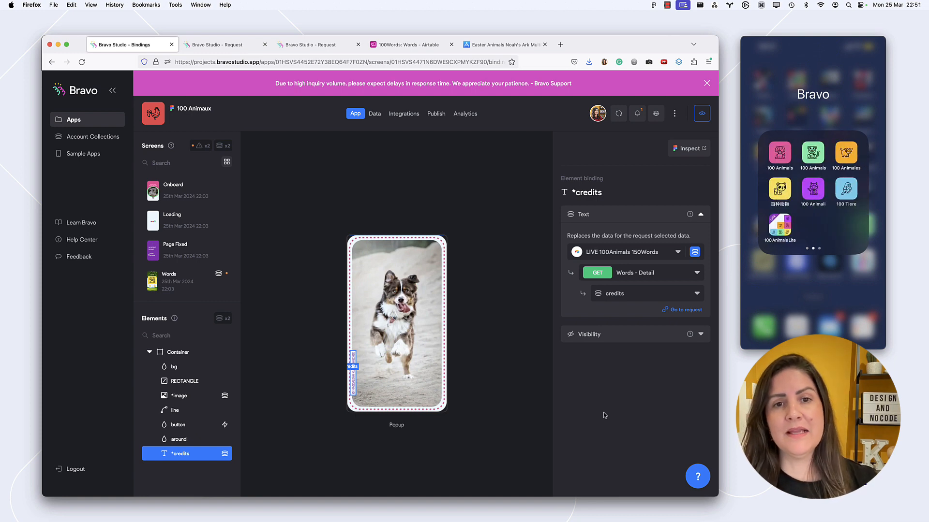
Review the app's publishing options for iOS and Android
left_click(436, 115)
left_click(208, 172)
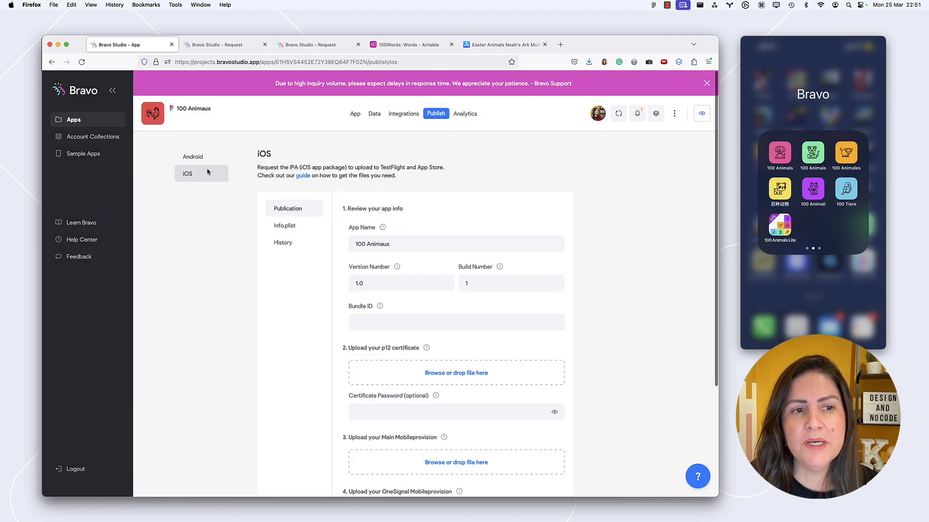
left_click(207, 158)
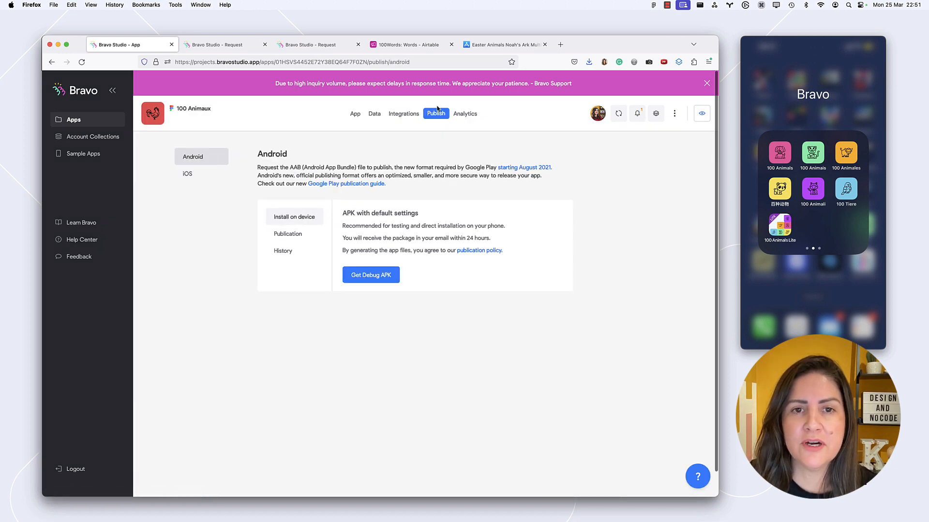